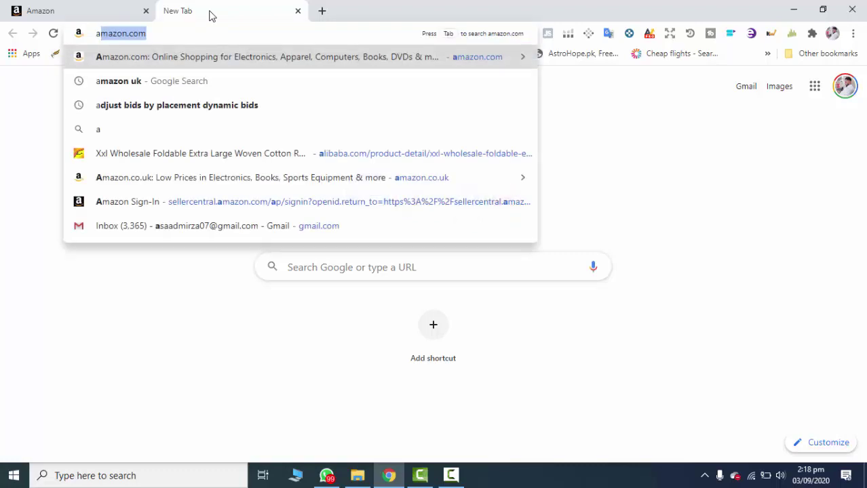
# Step: Open amazon.com and search the store for "ice cream scoop"
pyautogui.press('Return')
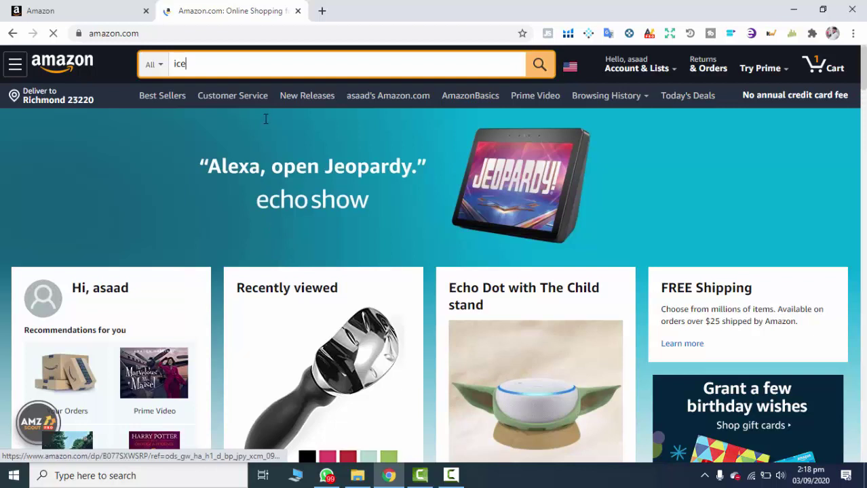
pyautogui.write('ice cream scoop')
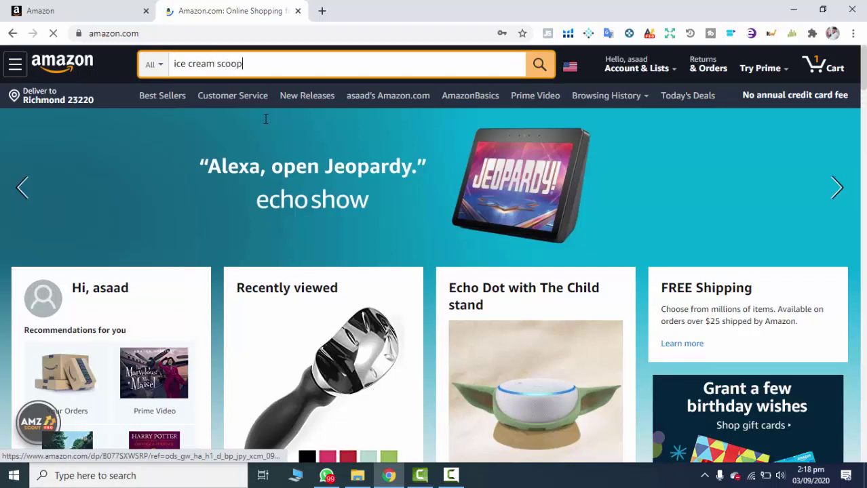
pyautogui.press('Return')
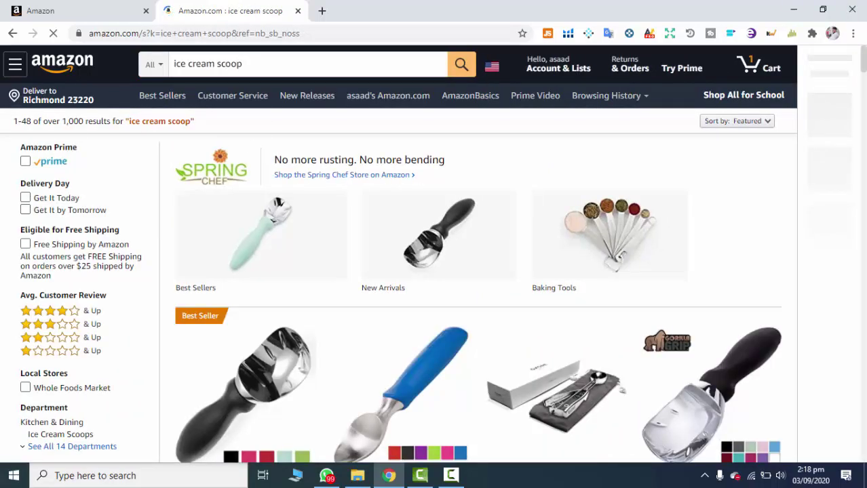
# Step: Open the Gorilla Grip Premium Ice Cream Scoop from the search results and look over its product details
pyautogui.scroll(-2, 513, 306)
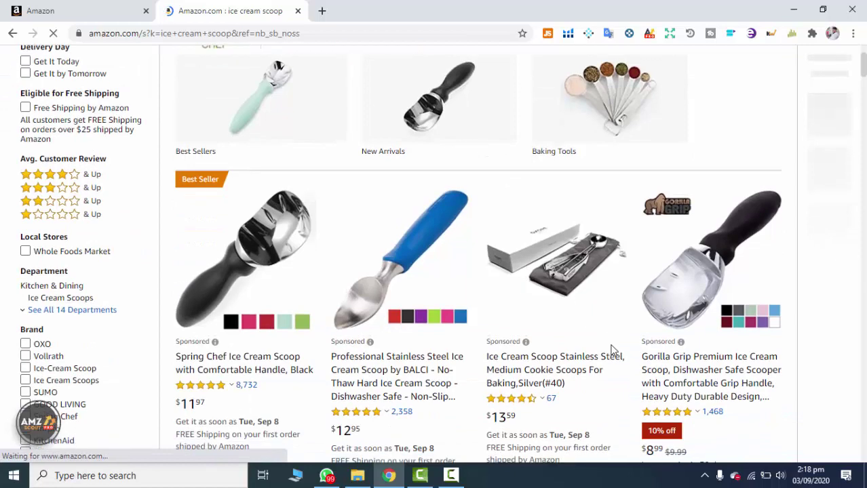
pyautogui.scroll(-2, 611, 349)
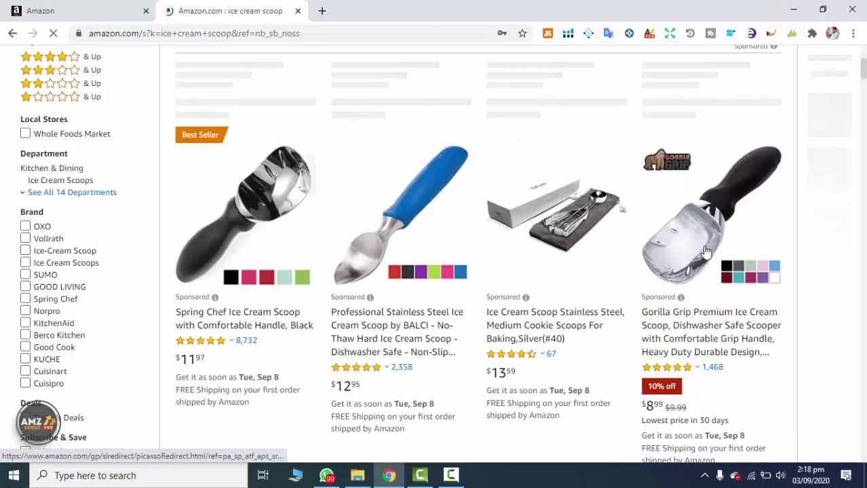
pyautogui.click(706, 251)
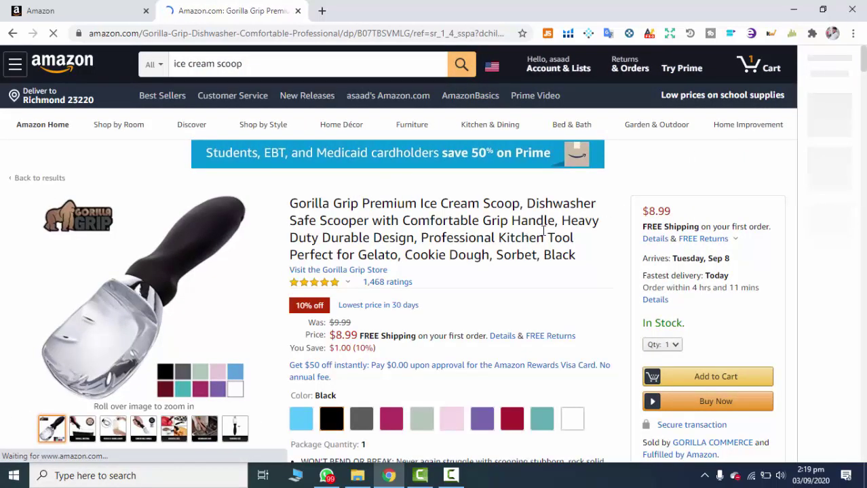
pyautogui.moveTo(172, 316)
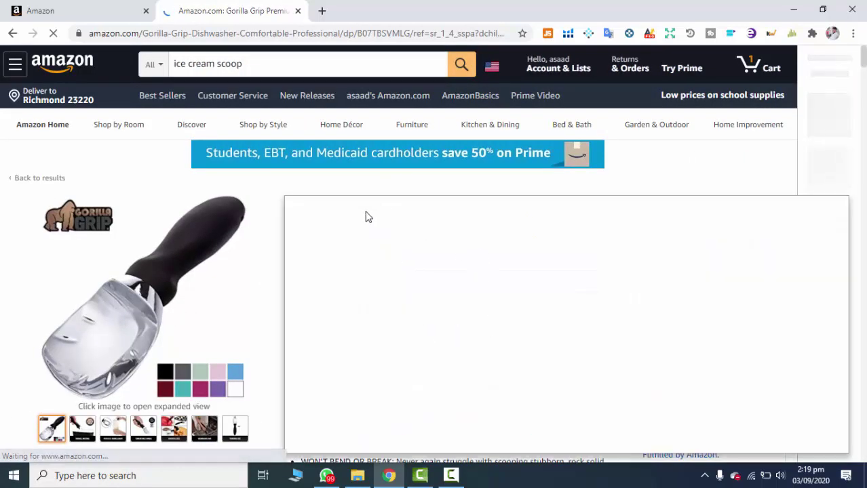
pyautogui.scroll(-2, 516, 278)
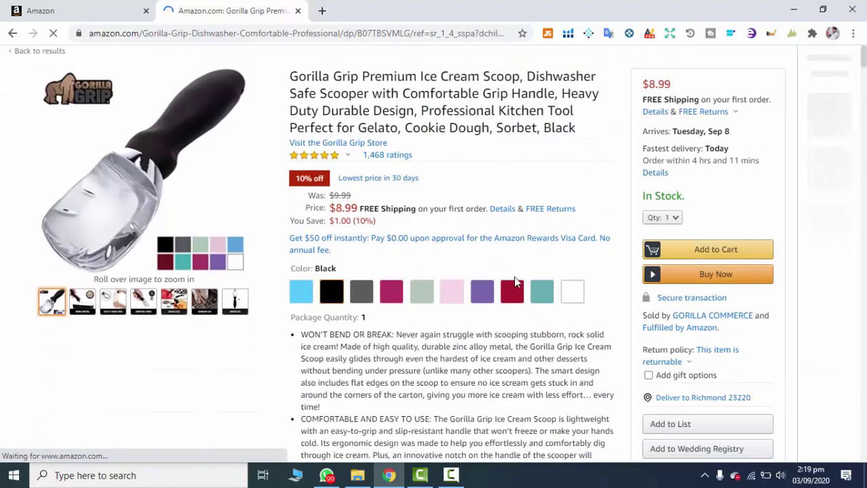
pyautogui.scroll(-2, 514, 280)
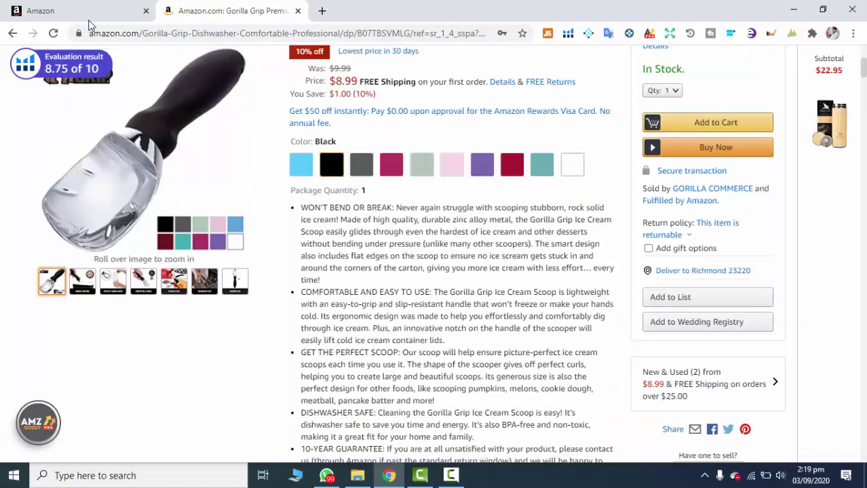
# Step: Switch to Seller Central and start adding a catalog product that is not sold on Amazon
pyautogui.click(88, 19)
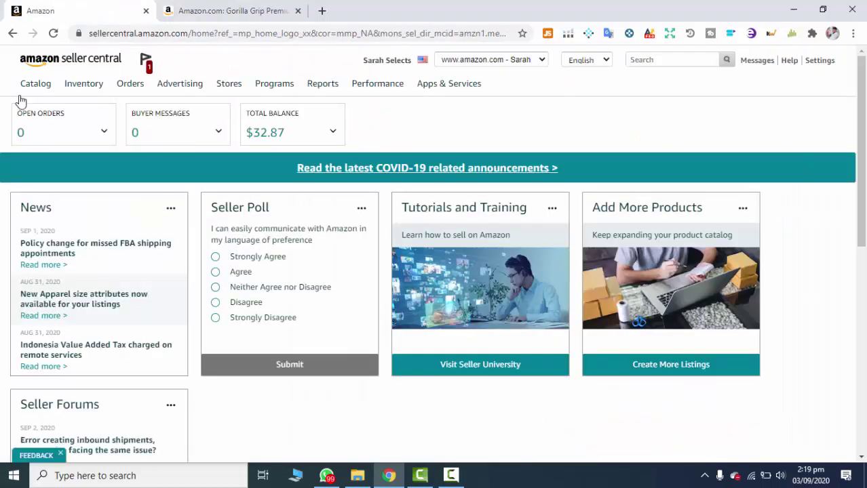
pyautogui.moveTo(32, 89)
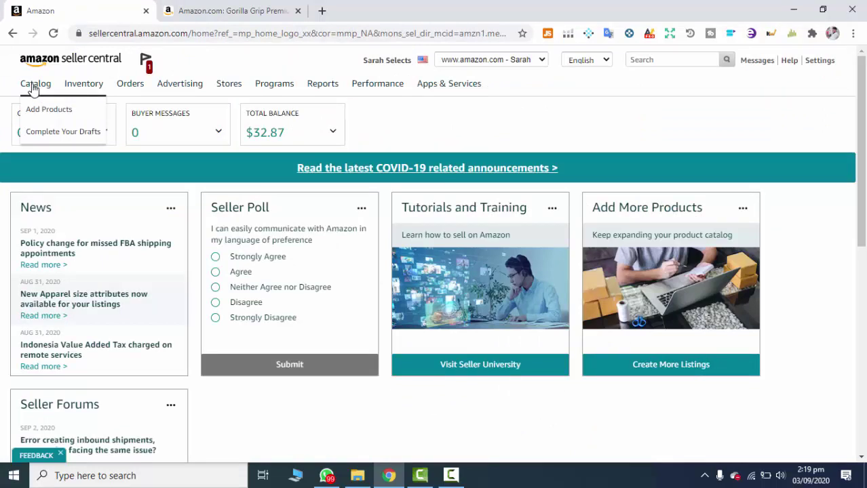
pyautogui.click(63, 118)
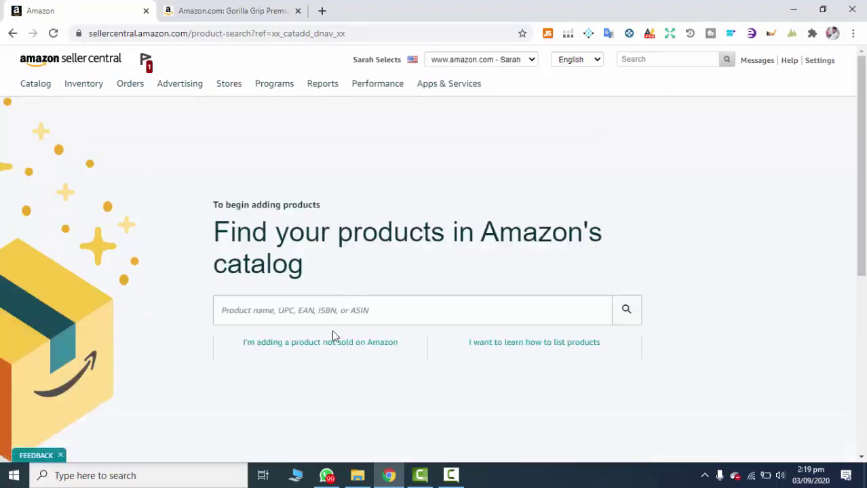
pyautogui.click(302, 347)
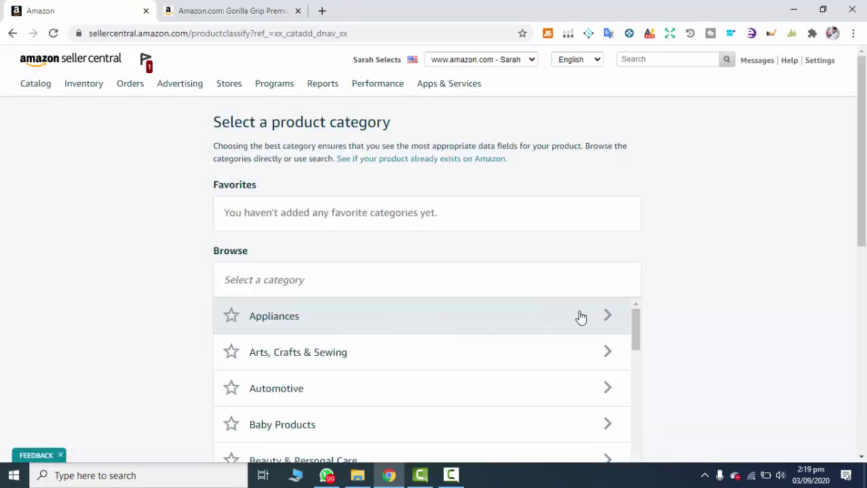
pyautogui.moveTo(861, 223); pyautogui.dragTo(862, 281)
# Step: Review the Gorilla Grip scoop's title on its product page and return to the category selection in Seller Central
pyautogui.click(189, 12)
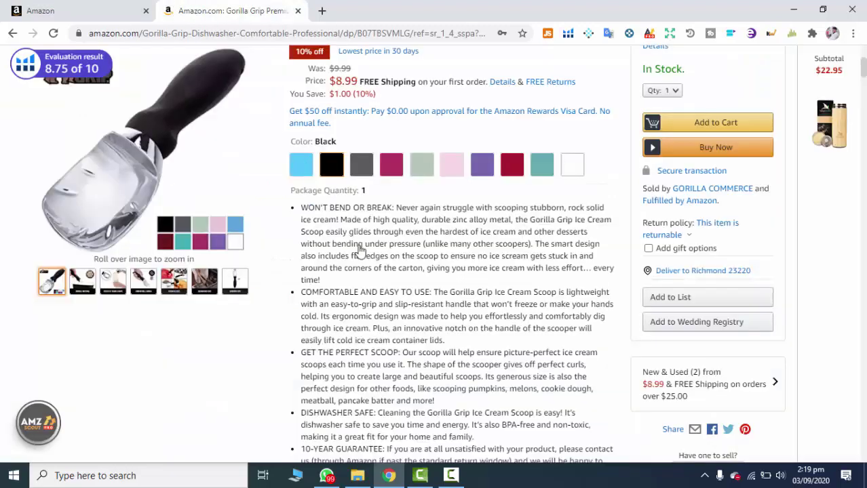
pyautogui.scroll(4, 360, 250)
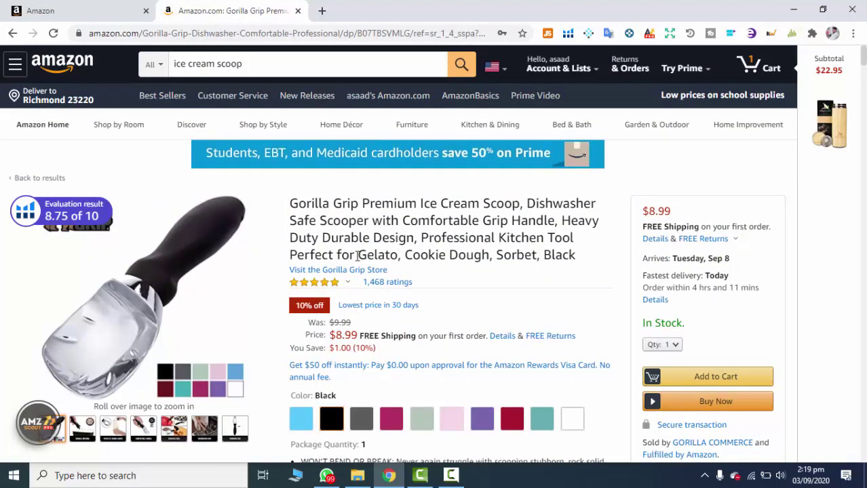
pyautogui.click(75, 13)
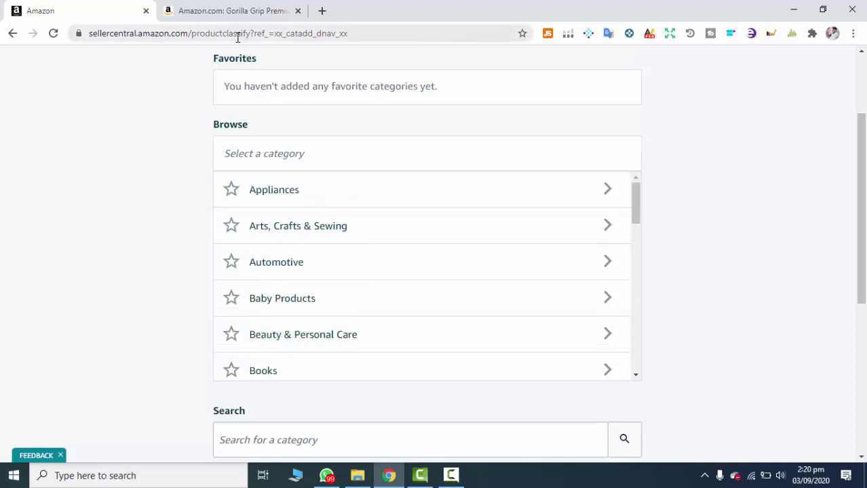
# Step: Browse the subcategories of the Home & Kitchen product category
pyautogui.scroll(-5, 524, 321)
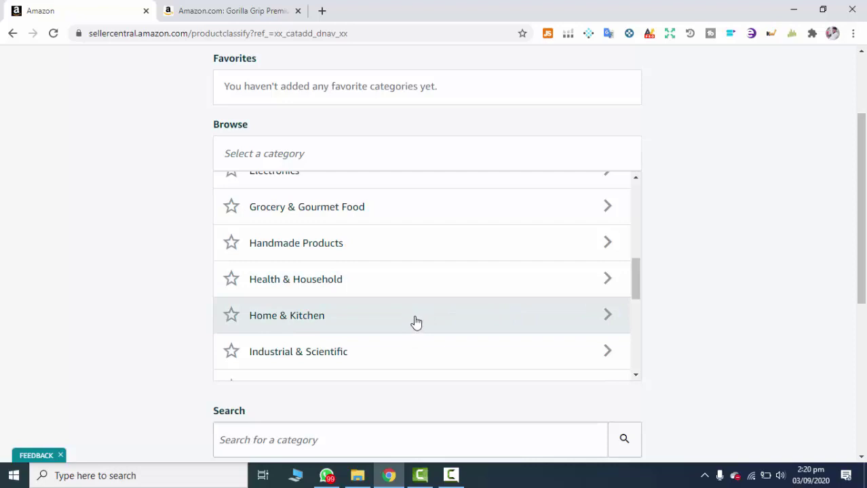
pyautogui.click(412, 324)
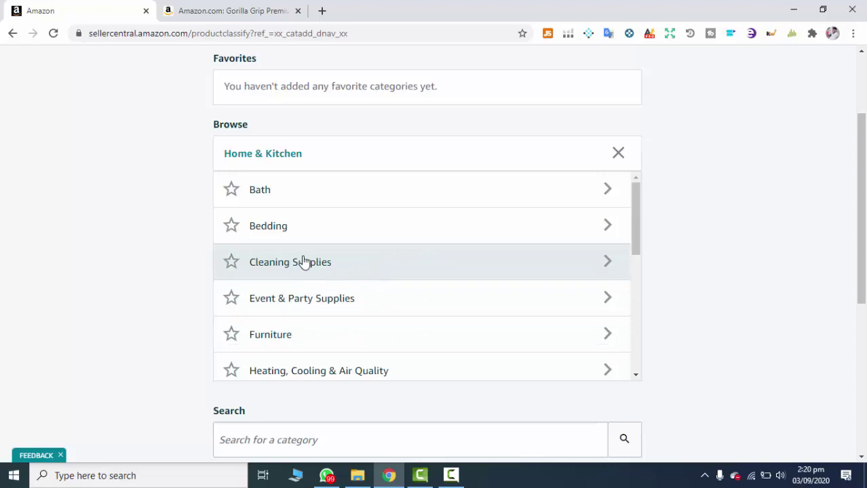
pyautogui.scroll(-2, 299, 347)
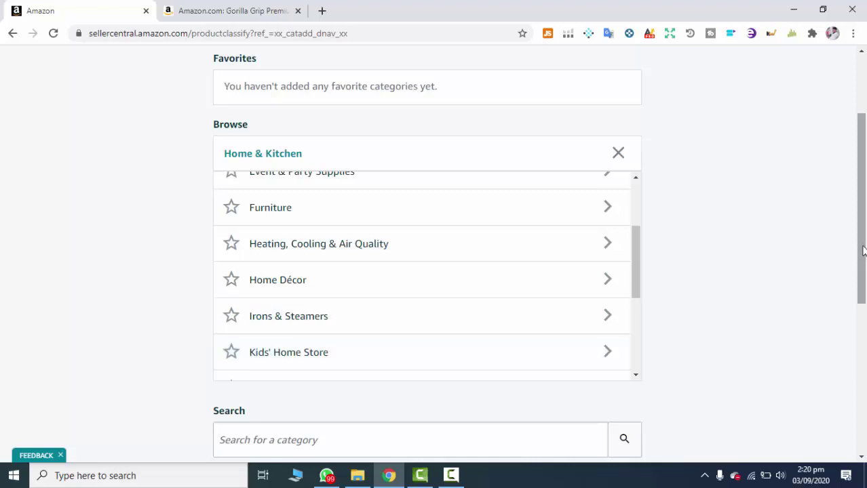
# Step: Search the product categories for "ice cream scoop" and select the Ice Cream Scoops category for the new listing
pyautogui.moveTo(862, 248); pyautogui.dragTo(862, 320)
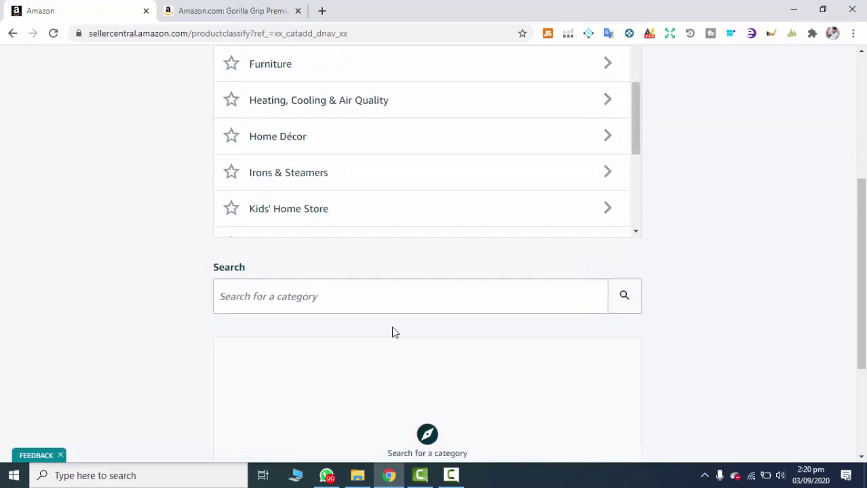
pyautogui.click(361, 289)
pyautogui.write('id')
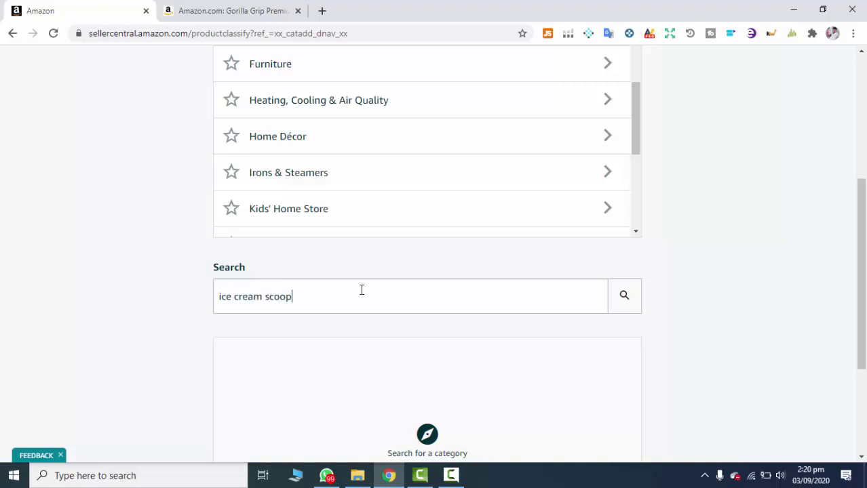
pyautogui.click(614, 296)
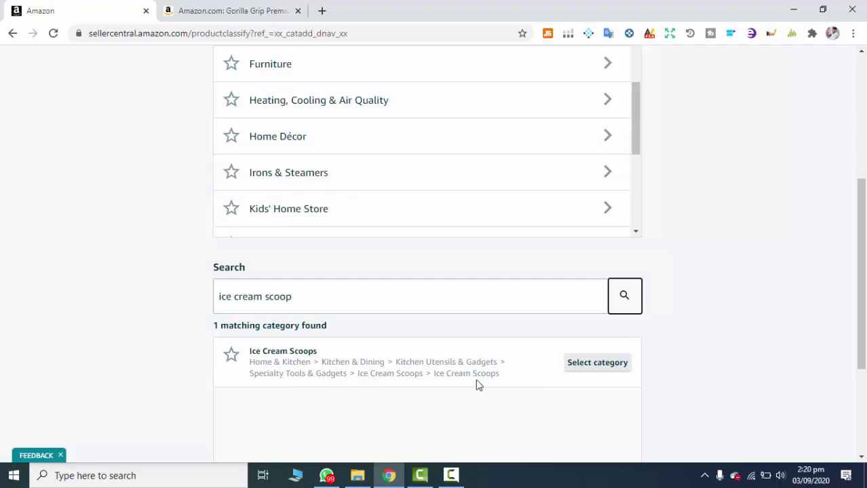
pyautogui.click(599, 368)
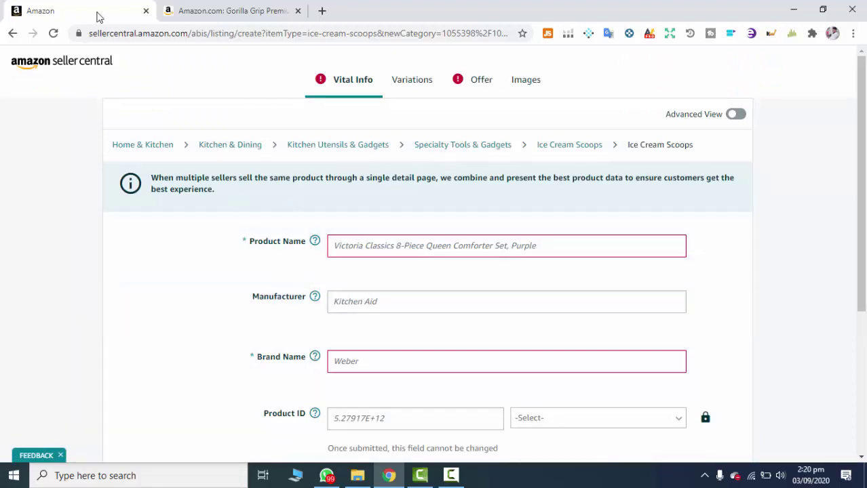
# Step: Reload the Gorilla Grip scoop's product page with its web address cut off after the ASIN B07TBSVMLG
pyautogui.click(224, 10)
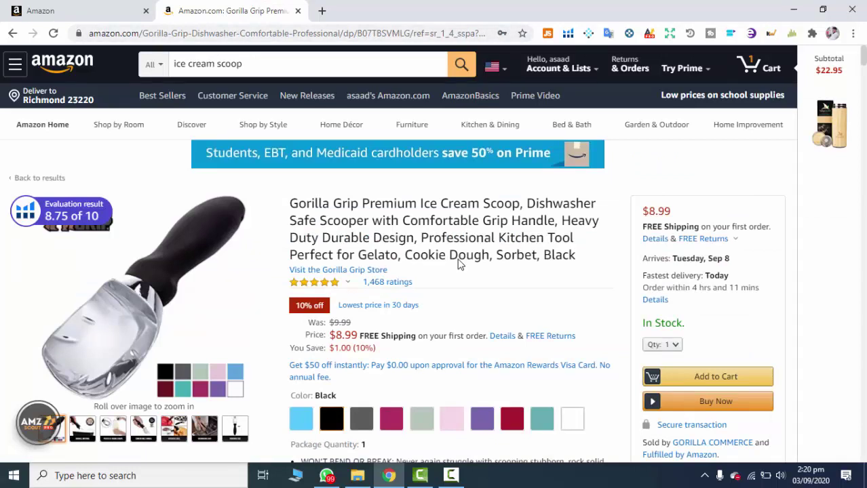
pyautogui.moveTo(277, 241)
pyautogui.click(412, 34)
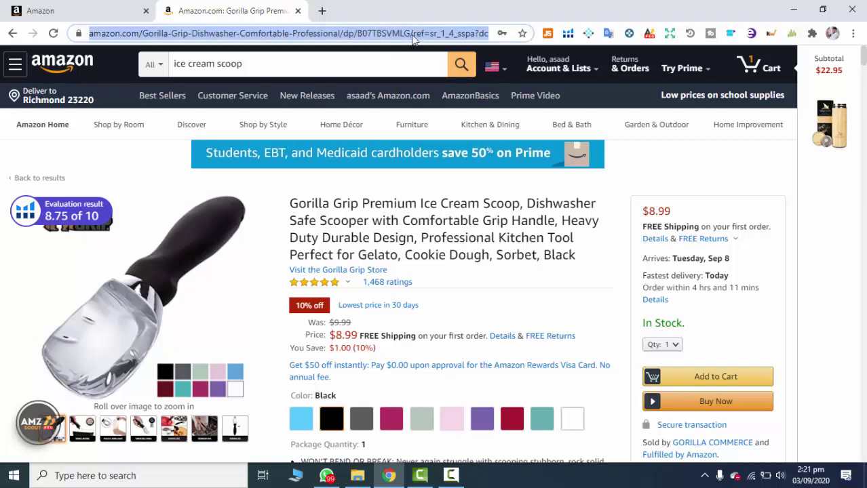
pyautogui.click(413, 35)
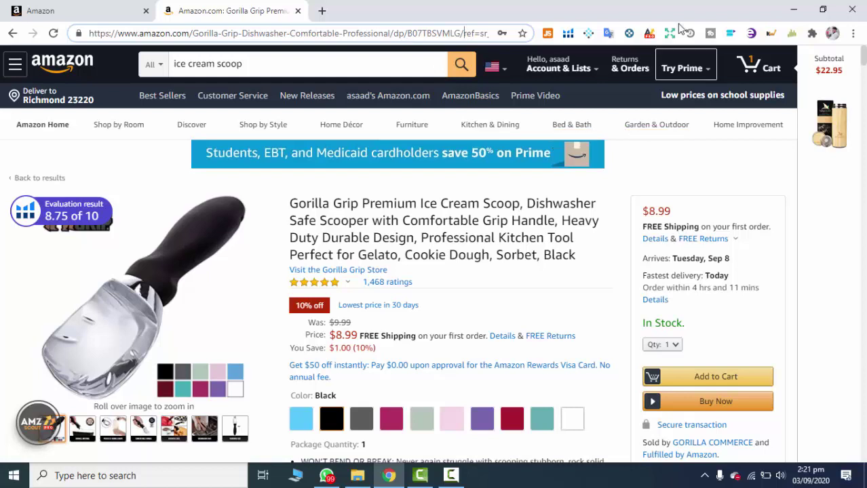
pyautogui.click(1, 129)
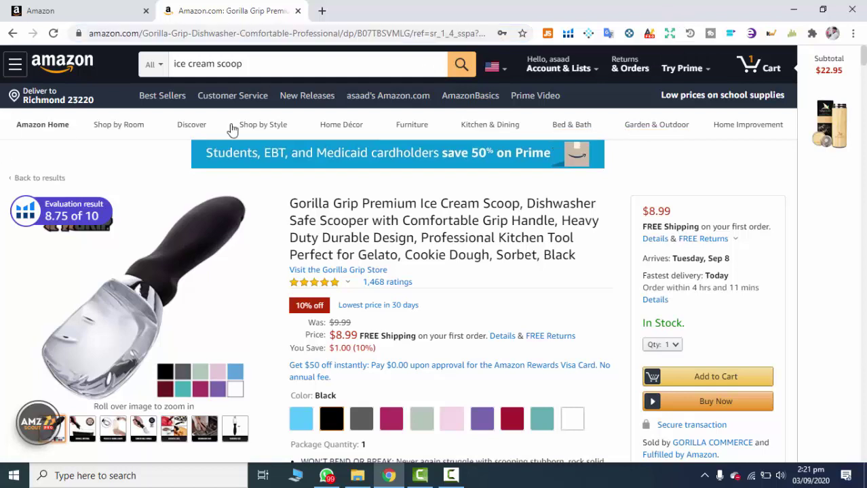
pyautogui.moveTo(414, 37); pyautogui.dragTo(588, 51)
pyautogui.press('BackSpace')
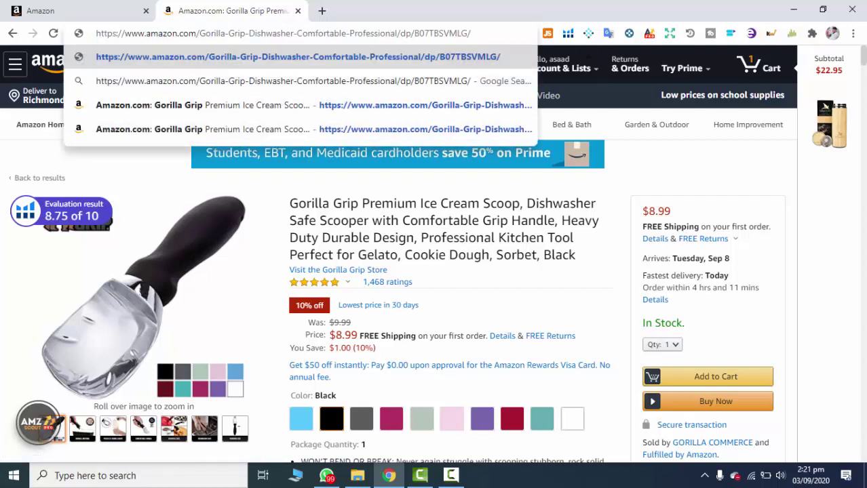
pyautogui.press('BackSpace')
pyautogui.press('Return')
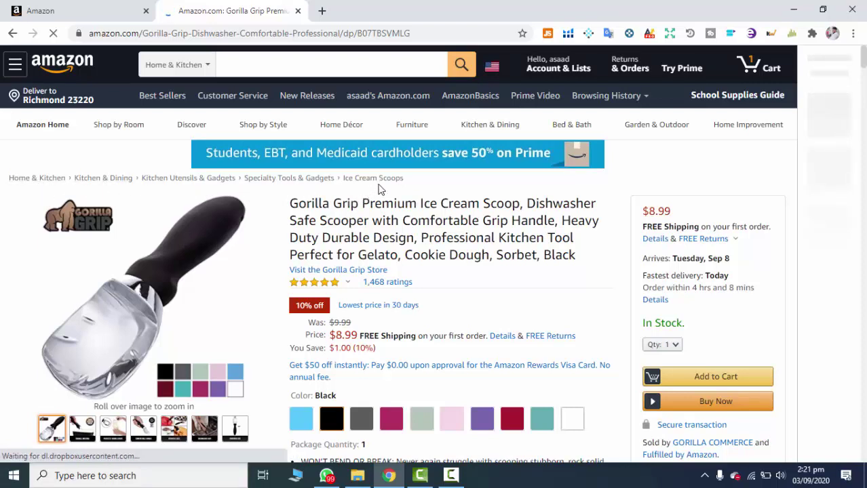
# Step: Compare the category path of the new Seller Central listing with the one on the Gorilla Grip product page
pyautogui.click(85, 11)
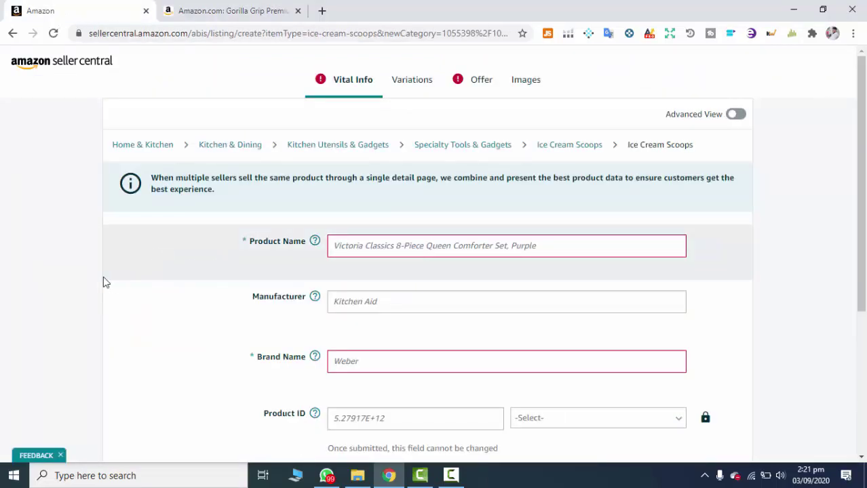
pyautogui.click(231, 10)
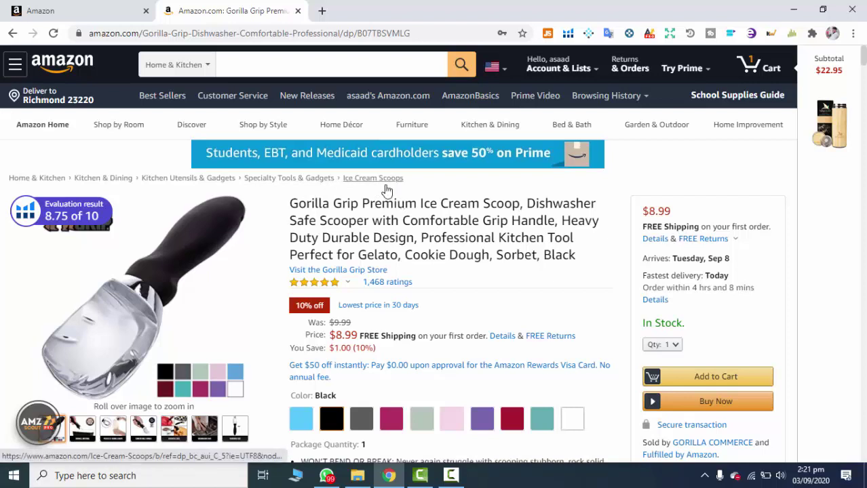
pyautogui.click(71, 11)
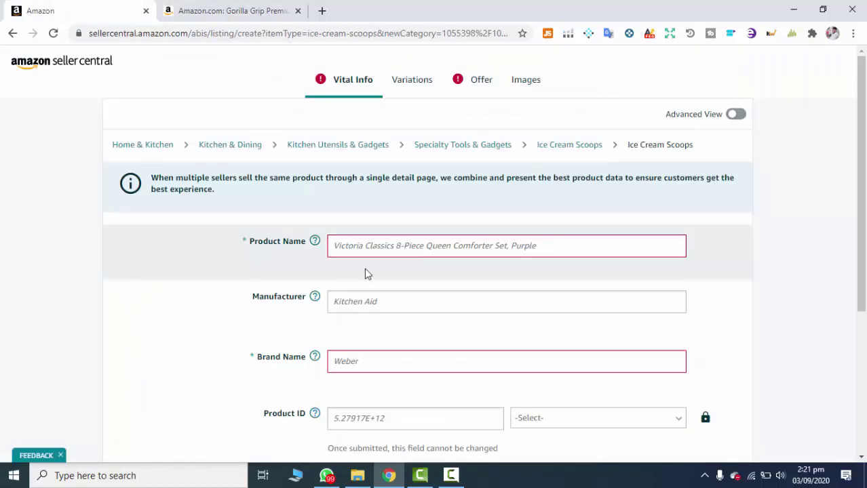
# Step: Examine the Vital Info fields of the new listing and go back to the Gorilla Grip product page
pyautogui.scroll(-2, 404, 285)
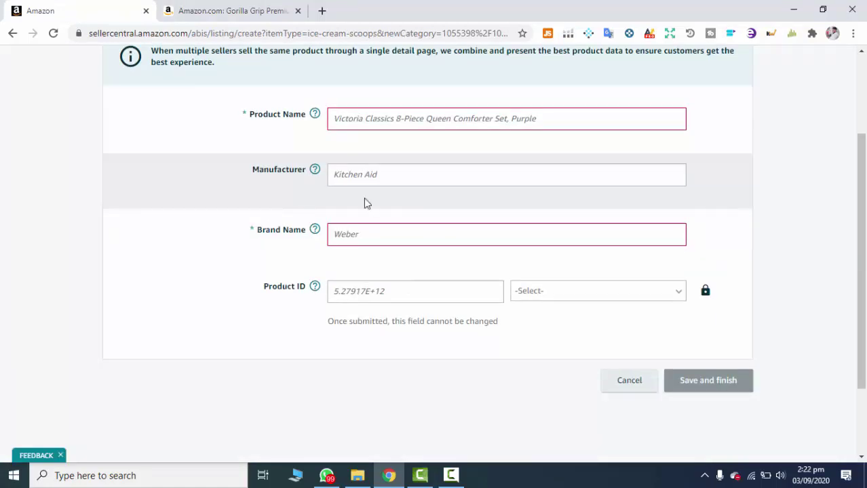
pyautogui.moveTo(315, 115)
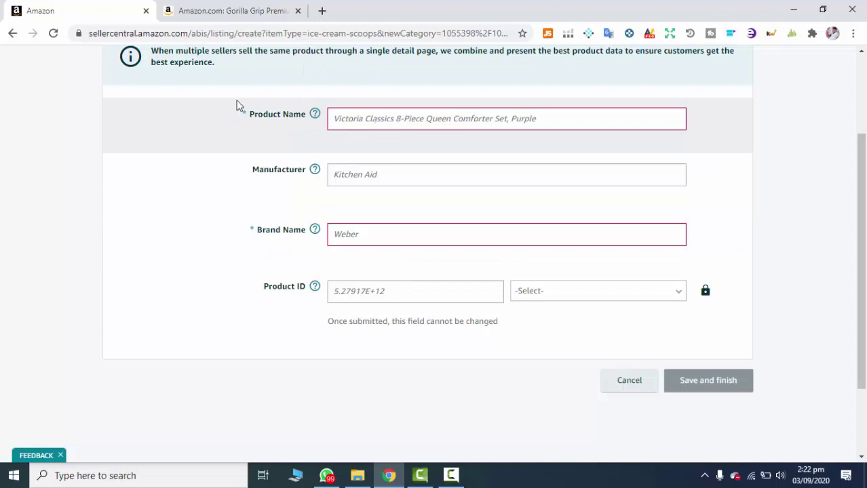
pyautogui.click(221, 12)
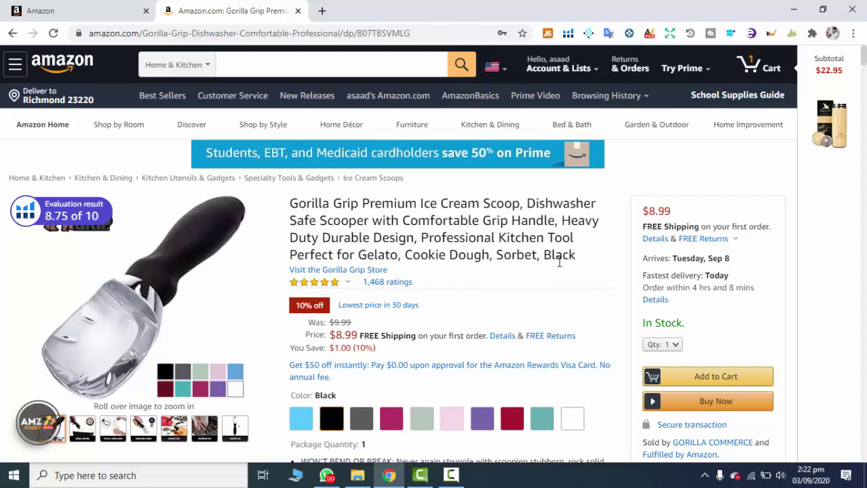
# Step: Copy the full product title from the Gorilla Grip product page into the Product Name field of the new listing
pyautogui.click(68, 11)
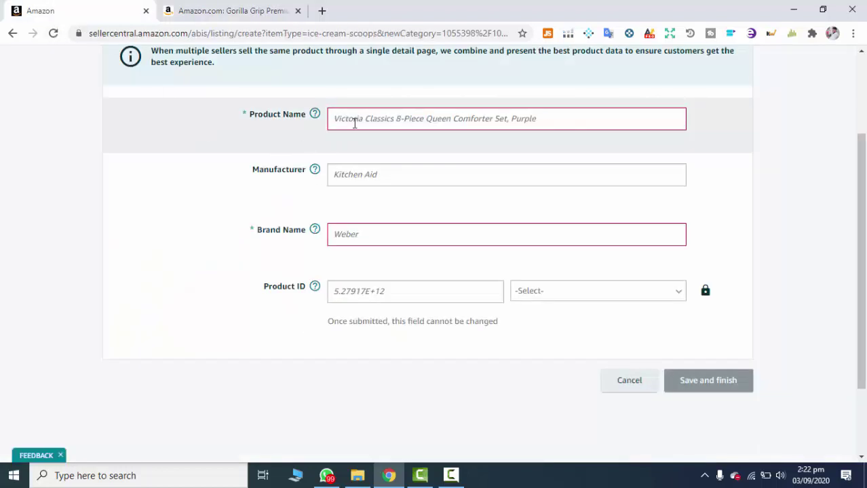
pyautogui.click(196, 11)
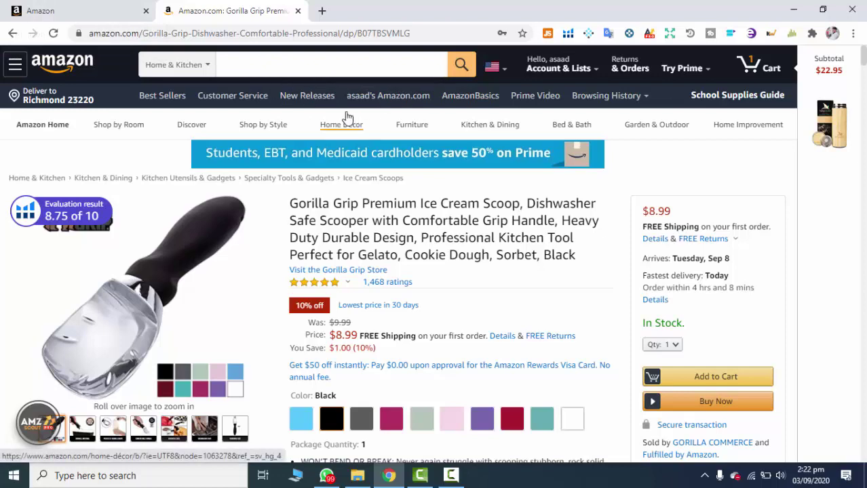
pyautogui.moveTo(346, 122)
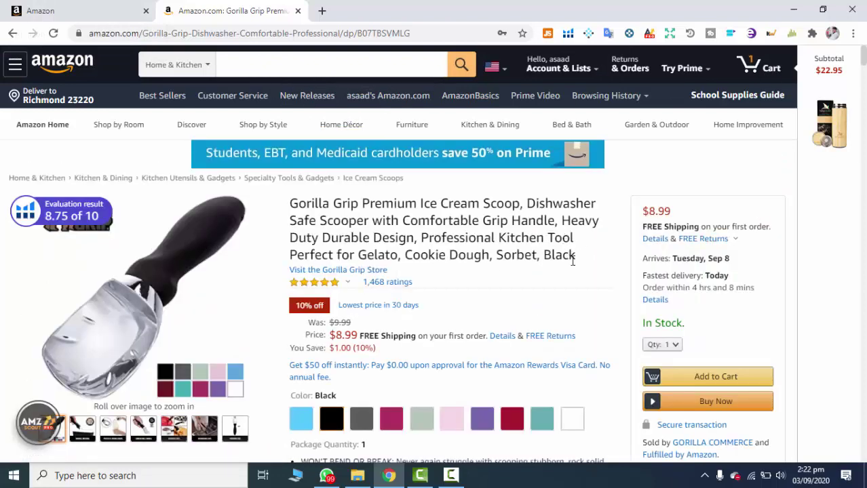
pyautogui.moveTo(575, 257); pyautogui.dragTo(290, 201)
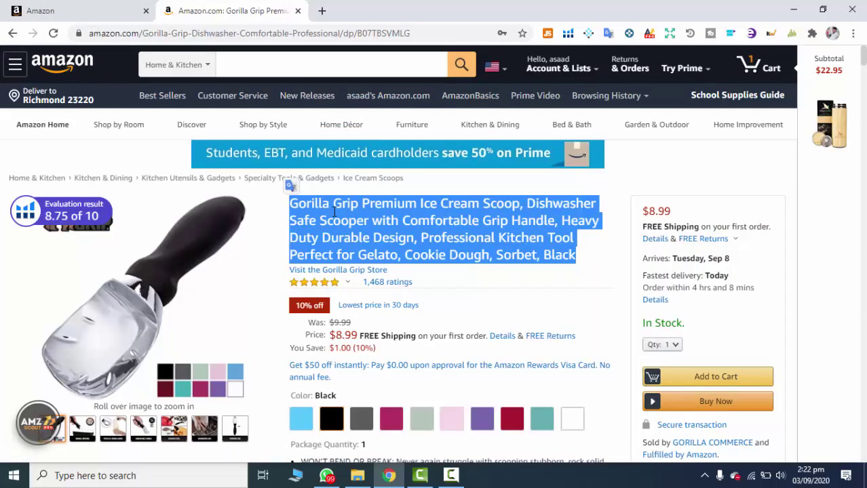
pyautogui.rightClick(332, 212)
pyautogui.click(345, 212)
pyautogui.click(23, 17)
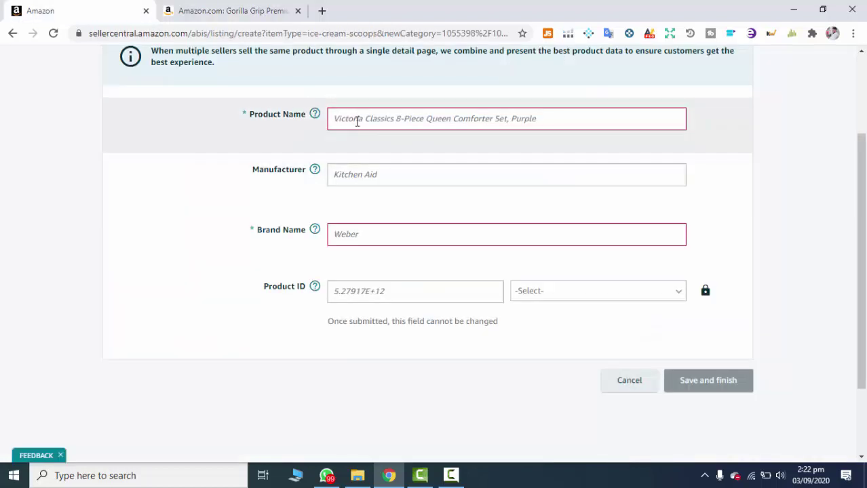
pyautogui.rightClick(356, 122)
pyautogui.click(399, 223)
# Step: Enter the seller's name as both the Manufacturer and the Brand Name of the new listing
pyautogui.click(347, 184)
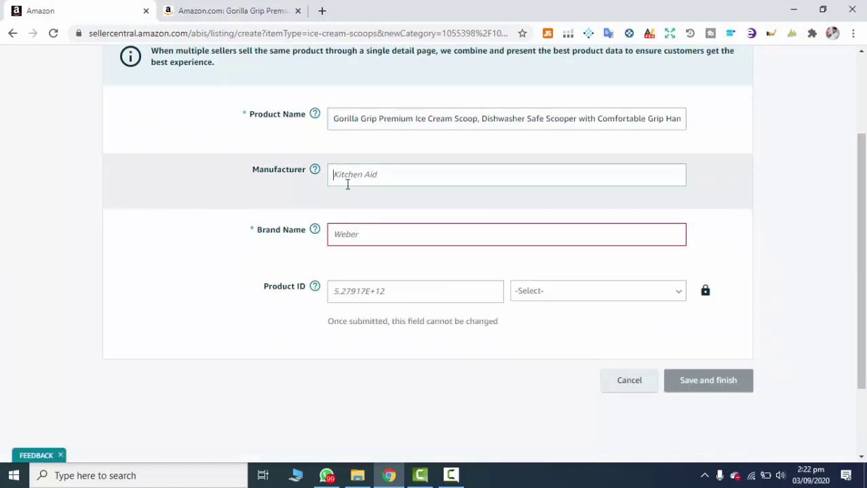
pyautogui.write('ASAAD')
pyautogui.click(365, 235)
pyautogui.write('ASAADF')
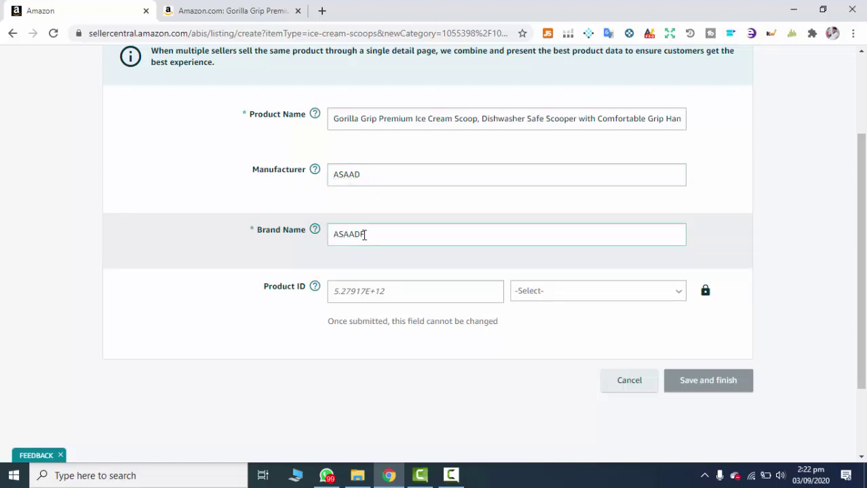
pyautogui.press('BackSpace')
pyautogui.click(768, 245)
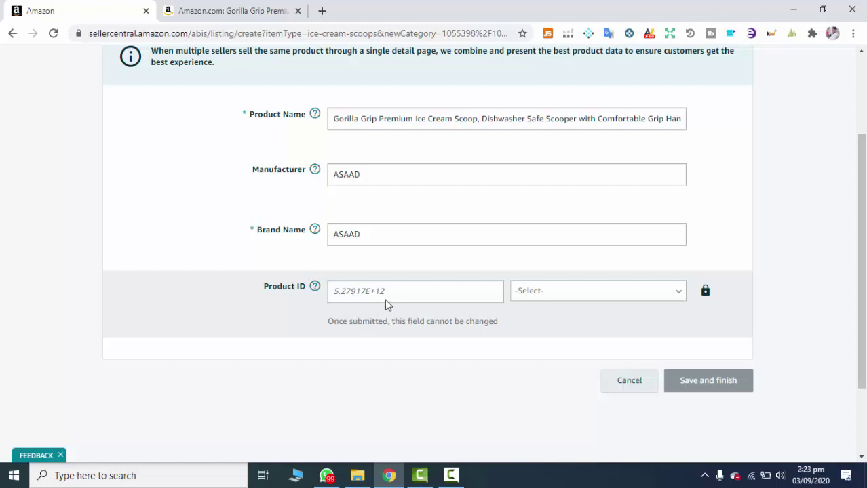
# Step: Search Google for "barcodes" in a new browser tab
pyautogui.click(323, 13)
pyautogui.write('BA')
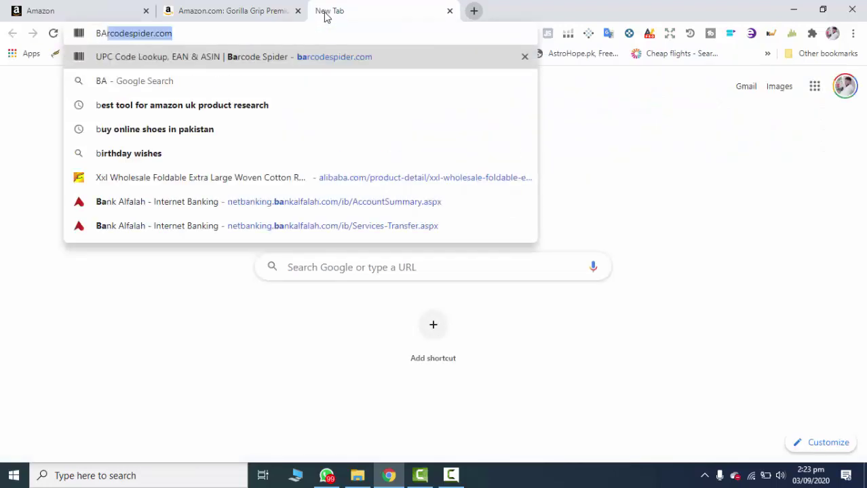
pyautogui.write('RCODES')
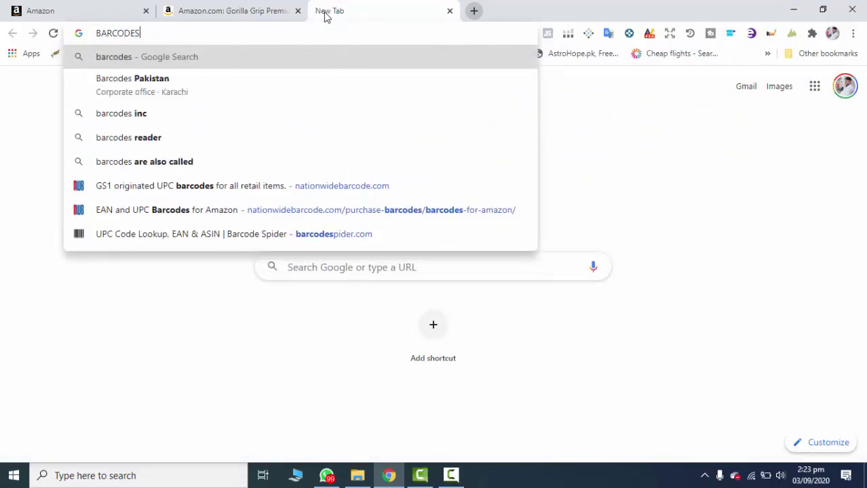
pyautogui.press('Return')
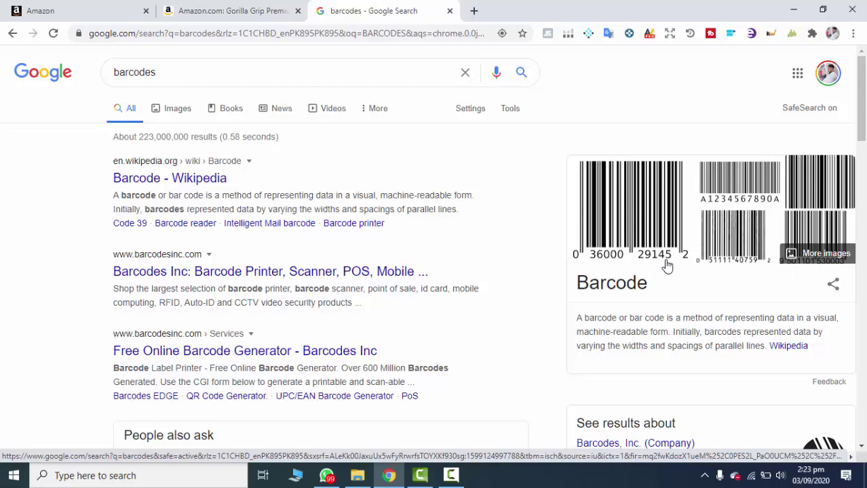
# Step: Set the Product ID type of the new Seller Central listing to UPC
pyautogui.click(93, 8)
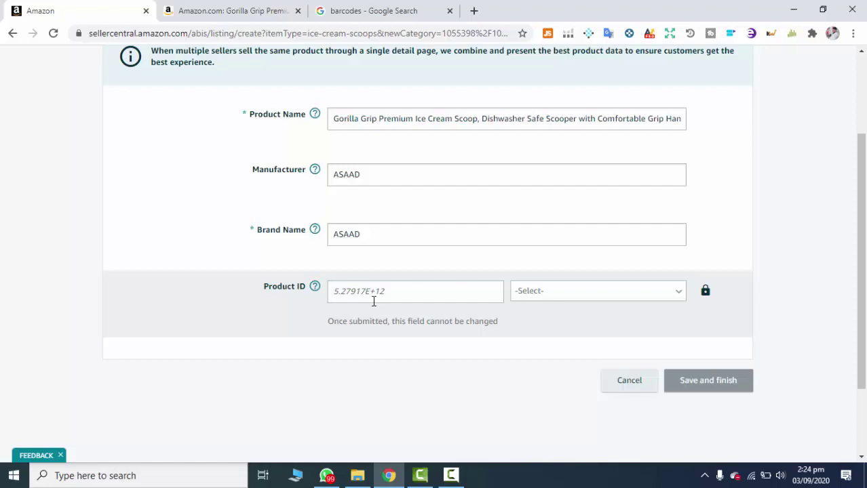
pyautogui.click(675, 293)
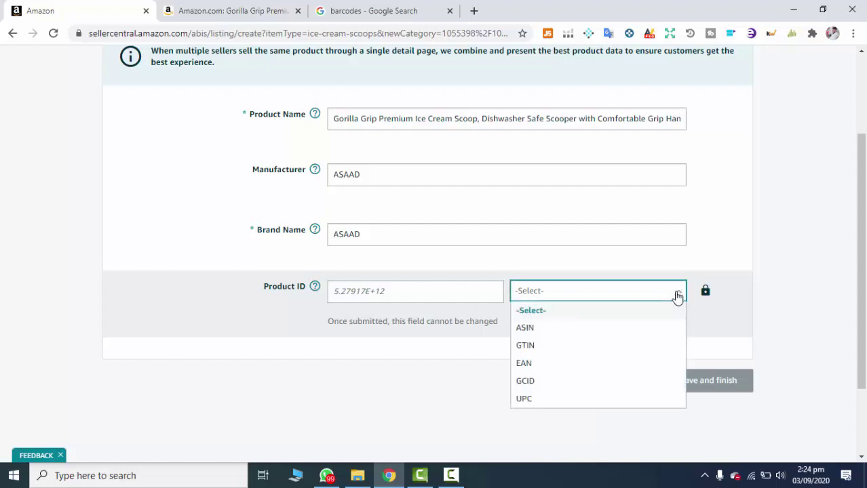
pyautogui.click(541, 400)
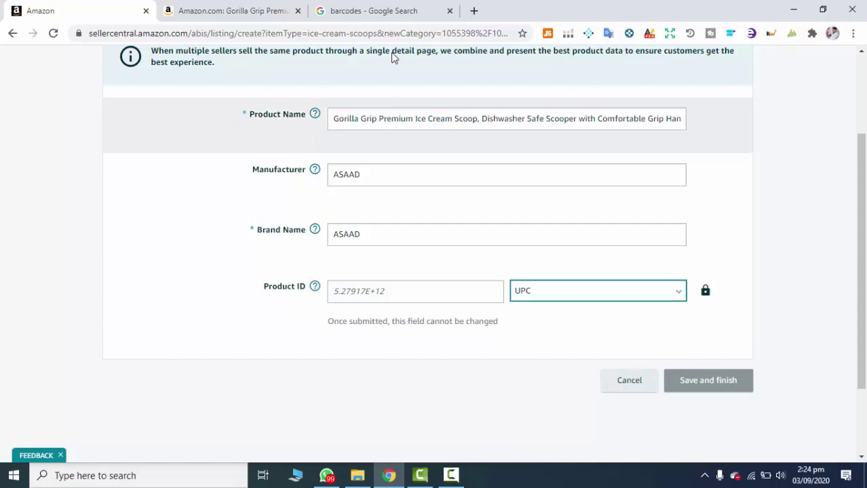
# Step: Open nationwidebarcode.com in place of the barcode search results and go to its Barcodes for Amazon page
pyautogui.click(384, 11)
pyautogui.click(239, 39)
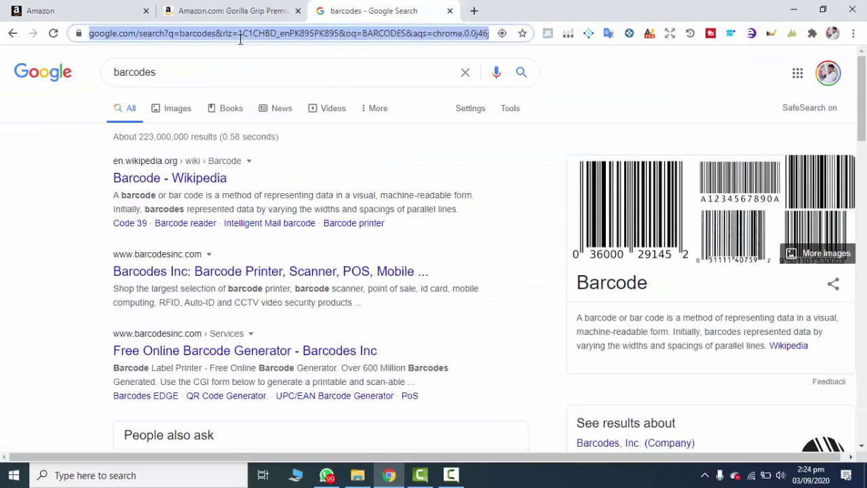
pyautogui.write('NATION')
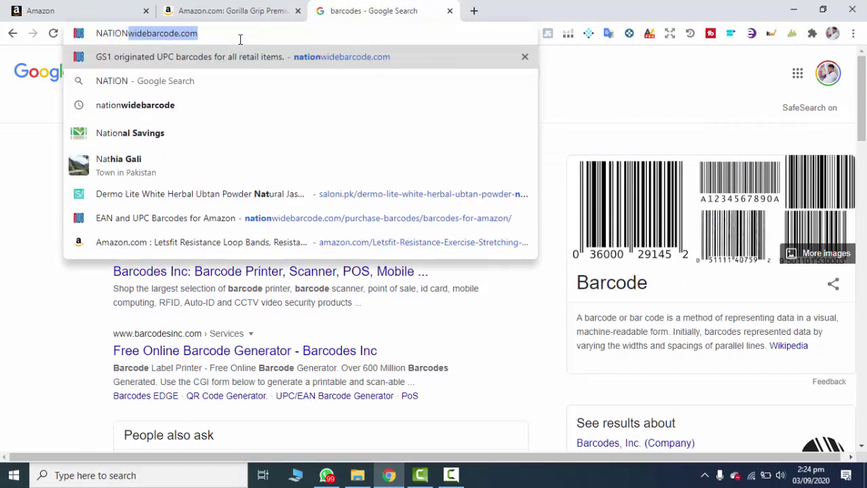
pyautogui.write('W')
pyautogui.press('Return')
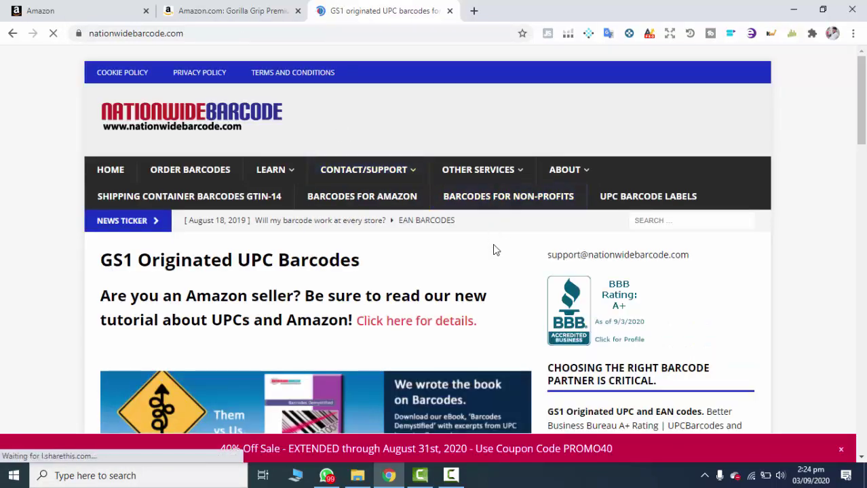
pyautogui.moveTo(367, 170)
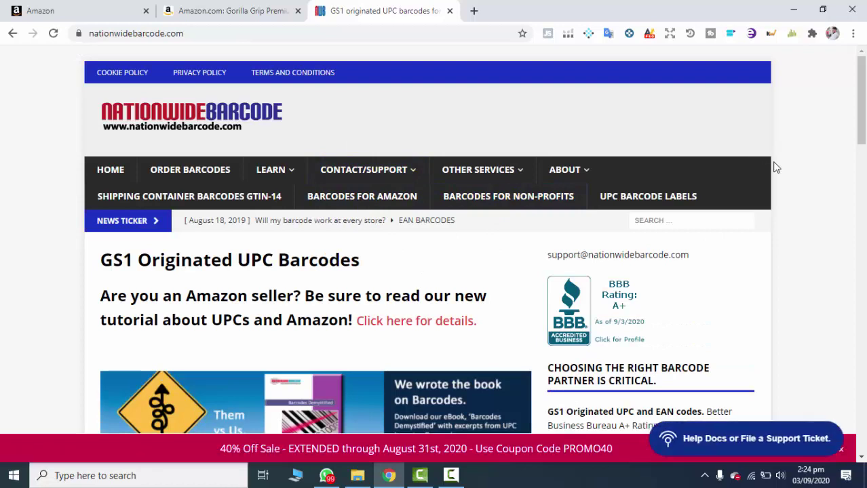
pyautogui.click(369, 204)
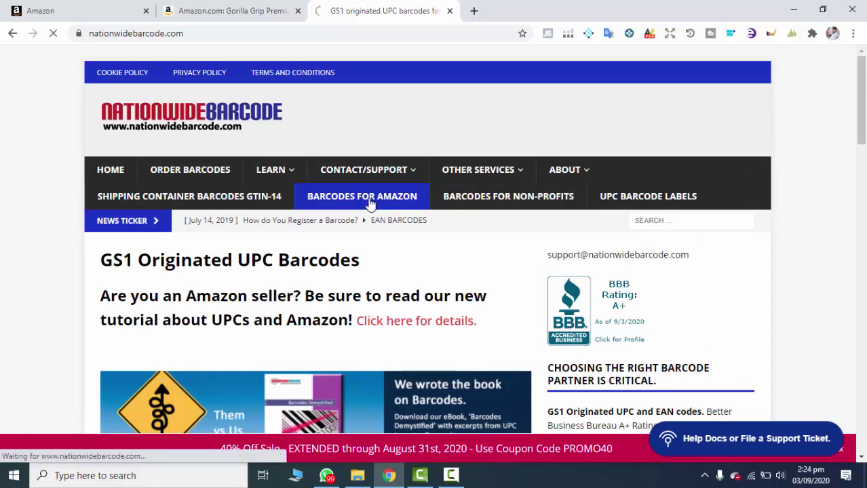
# Step: Read the Barcodes for Amazon page down to the UPC/EAN volume pricing and check the listing's Product ID field
pyautogui.scroll(-7, 370, 204)
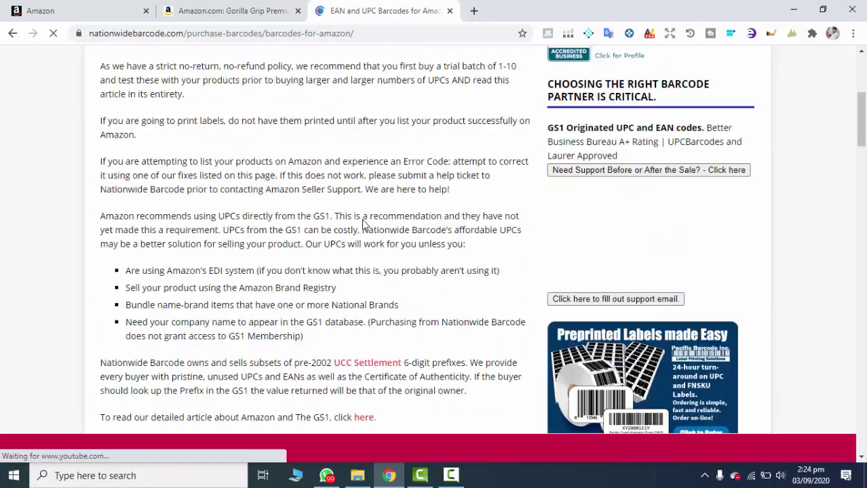
pyautogui.scroll(2, 336, 195)
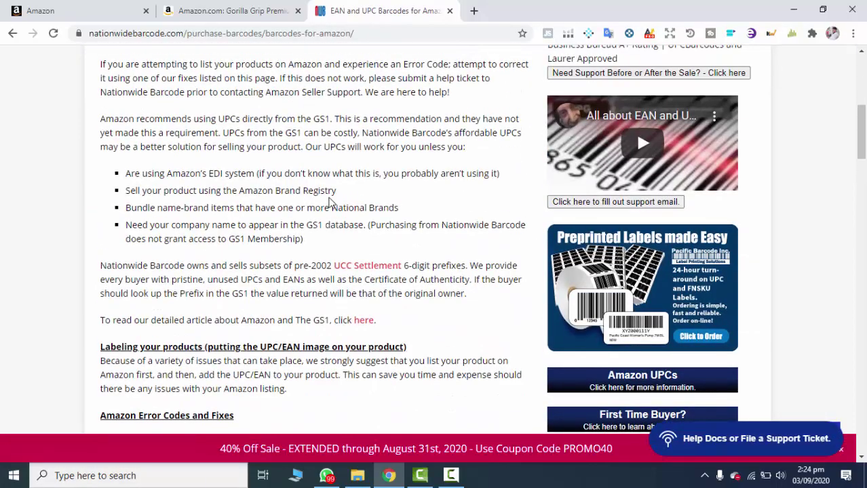
pyautogui.scroll(-4, 335, 196)
pyautogui.scroll(-12, 330, 197)
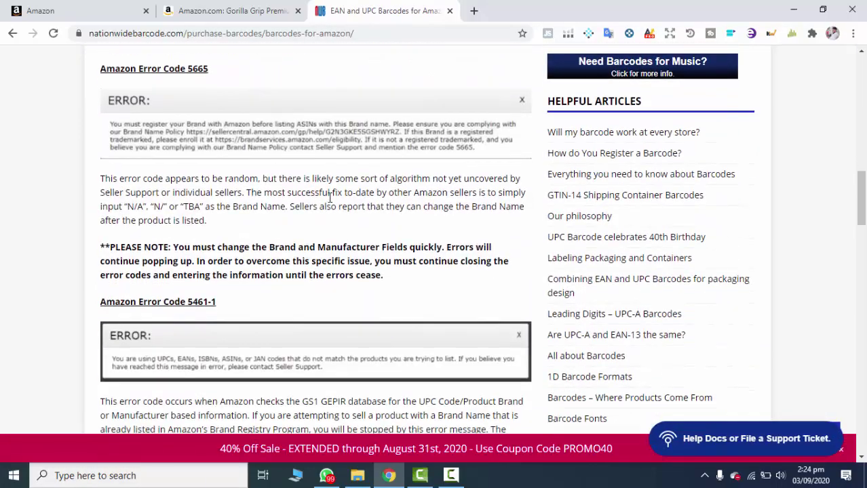
pyautogui.scroll(-15, 330, 202)
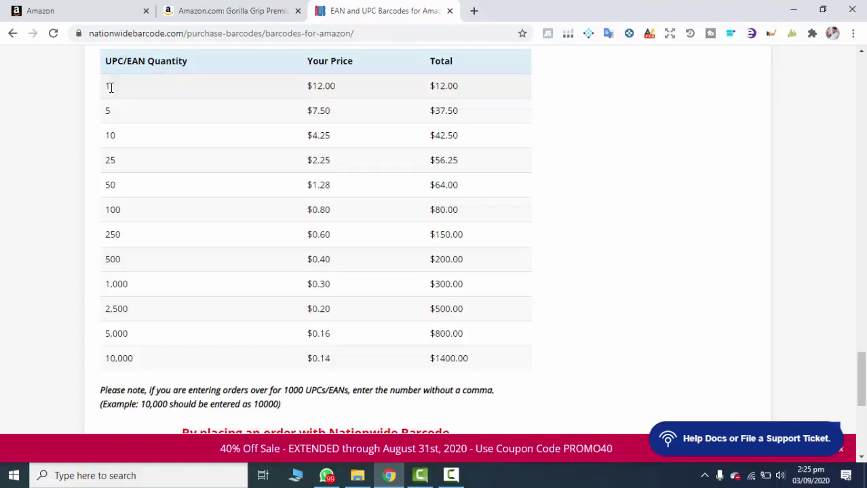
pyautogui.click(128, 7)
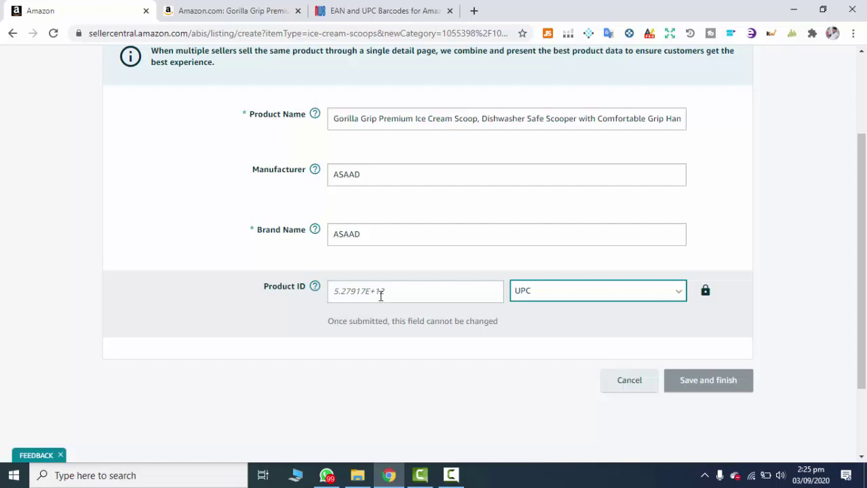
pyautogui.click(352, 20)
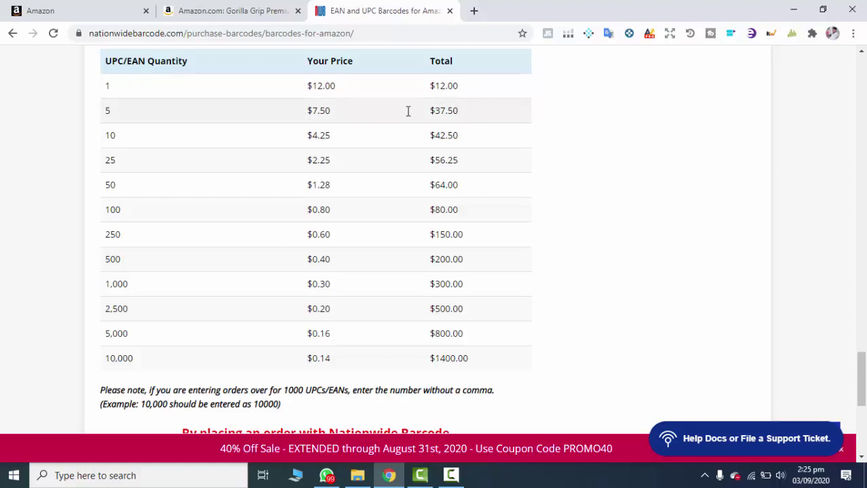
# Step: Fill in the barcode order form with a quantity of 1 and the personal or business name for the certificate
pyautogui.scroll(-2, 459, 127)
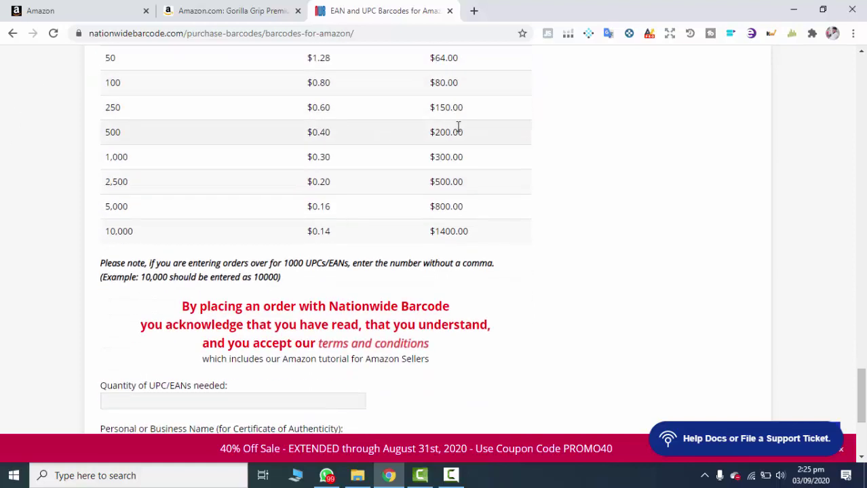
pyautogui.scroll(-2, 458, 127)
pyautogui.click(145, 269)
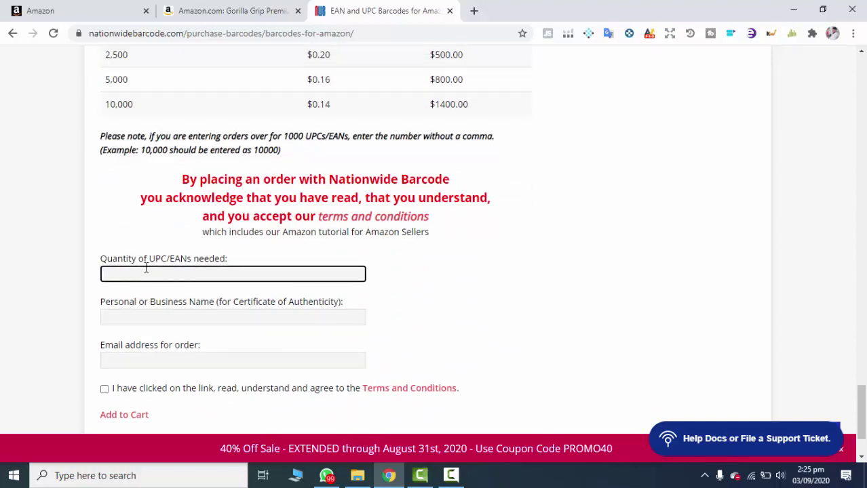
pyautogui.click(147, 316)
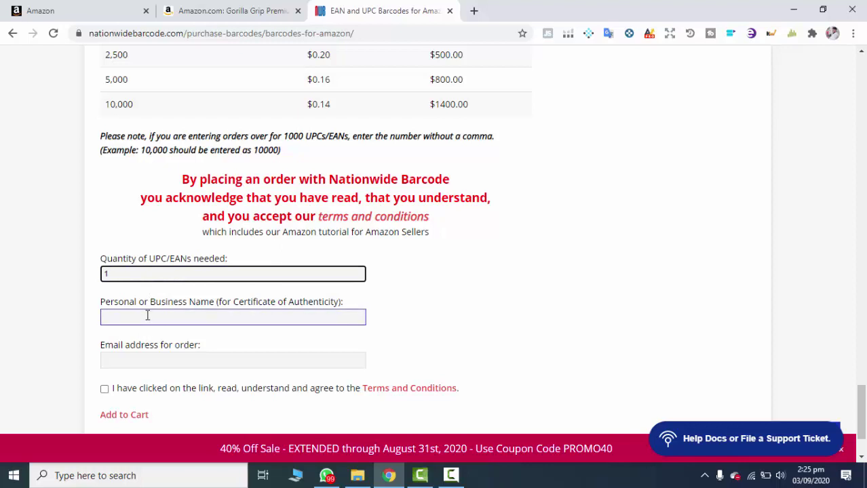
pyautogui.write('ASAAD')
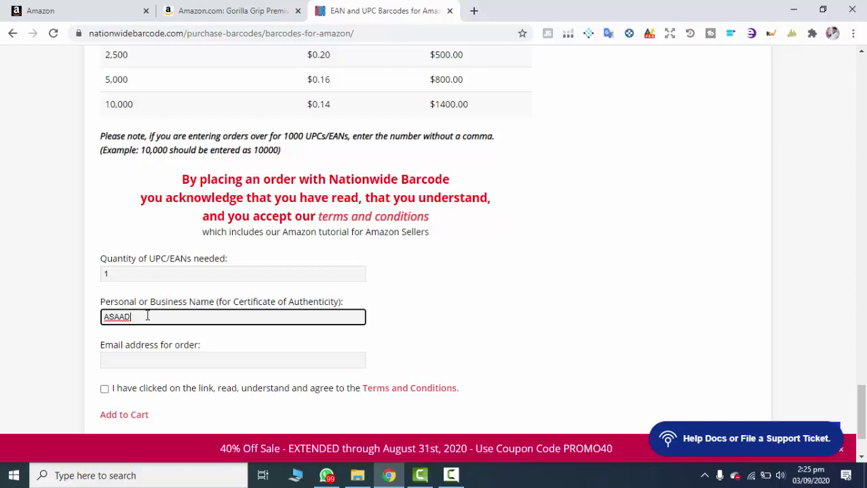
# Step: Check the listing's Product ID field, the remaining order form fields and the UPC/EAN volume pricing table
pyautogui.click(135, 10)
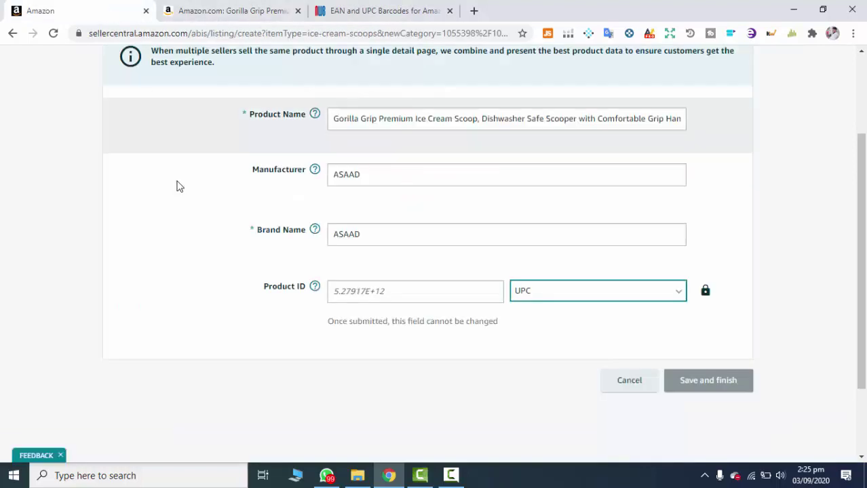
pyautogui.click(406, 12)
pyautogui.click(125, 363)
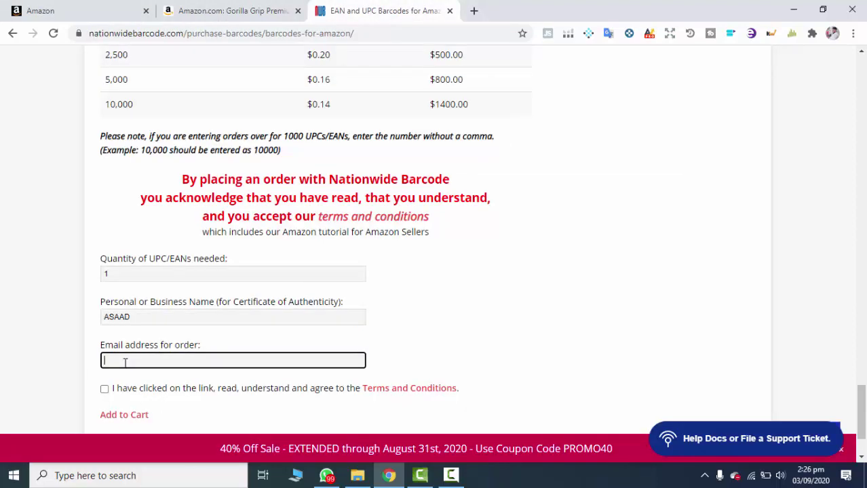
pyautogui.click(109, 388)
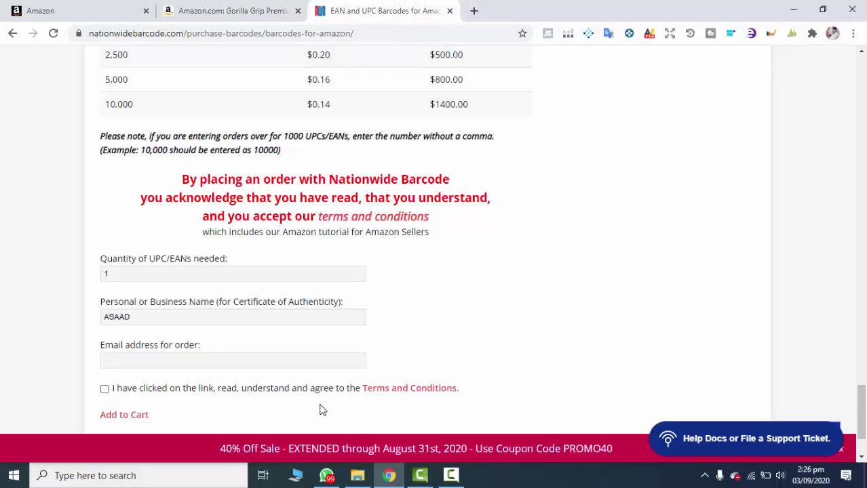
pyautogui.scroll(-1, 138, 405)
pyautogui.scroll(-1, 137, 406)
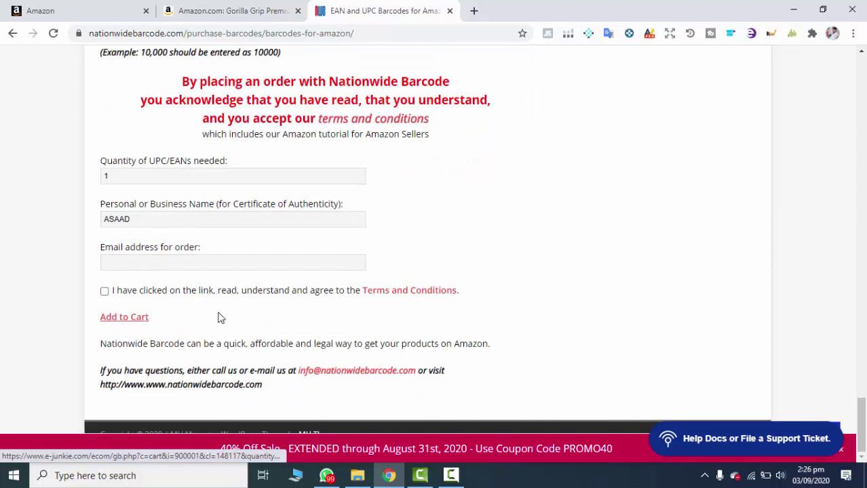
pyautogui.scroll(5, 315, 309)
pyautogui.scroll(3, 312, 314)
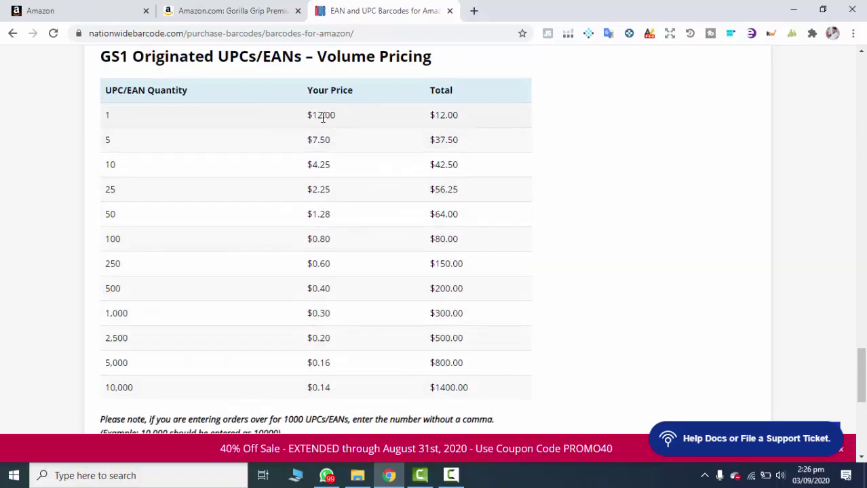
pyautogui.scroll(-4, 324, 229)
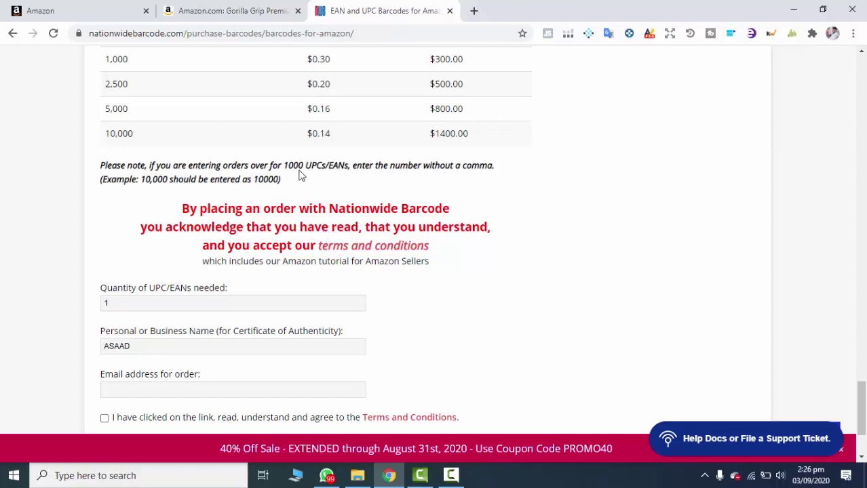
pyautogui.click(97, 9)
pyautogui.click(356, 298)
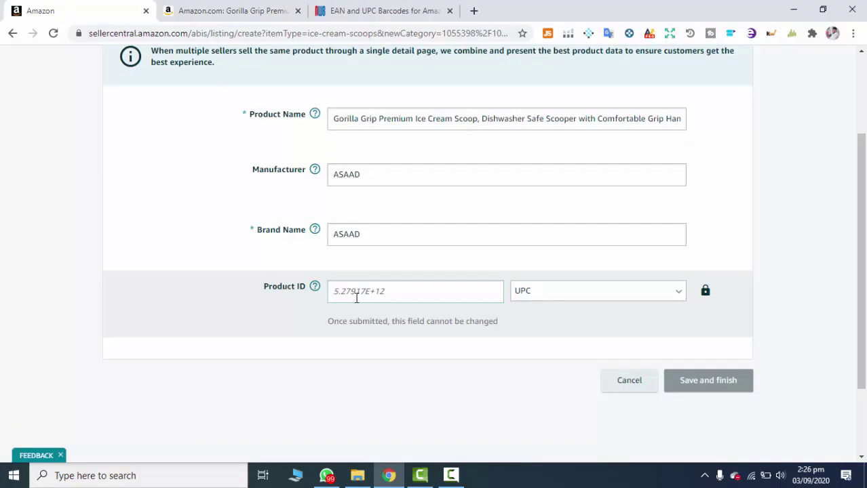
pyautogui.write('43543647547668')
# Step: Return from the barcode order page to the Google results and search for images of "barcodes UPC"
pyautogui.click(256, 10)
pyautogui.click(396, 11)
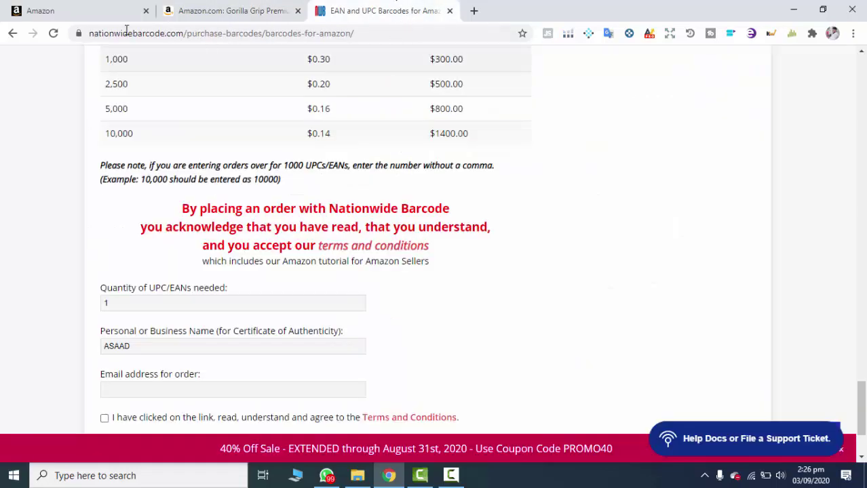
pyautogui.click(11, 33)
pyautogui.click(11, 33)
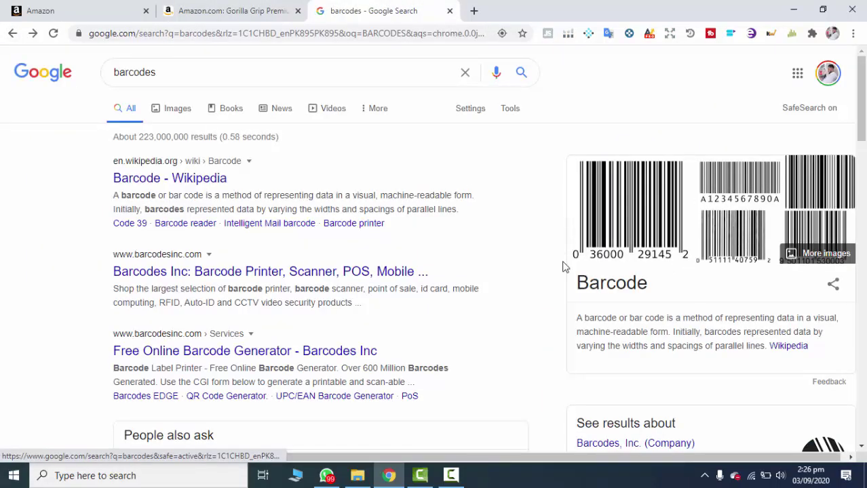
pyautogui.click(175, 113)
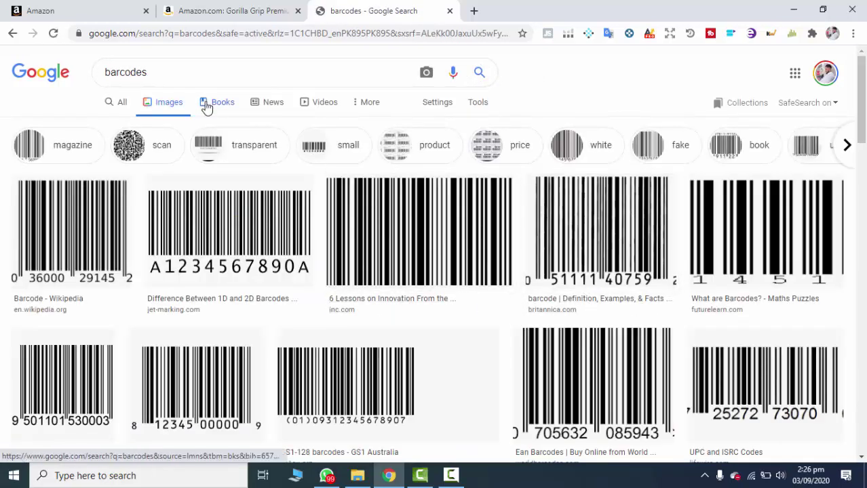
pyautogui.click(175, 73)
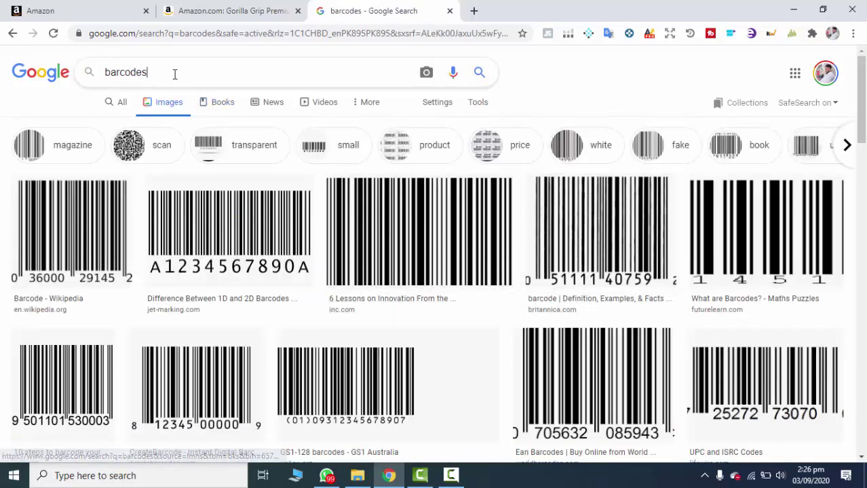
pyautogui.write('UPC')
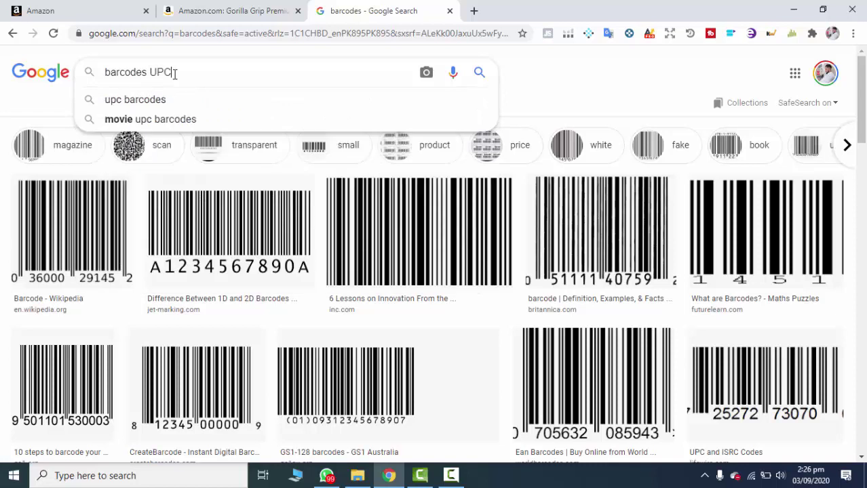
pyautogui.press('Return')
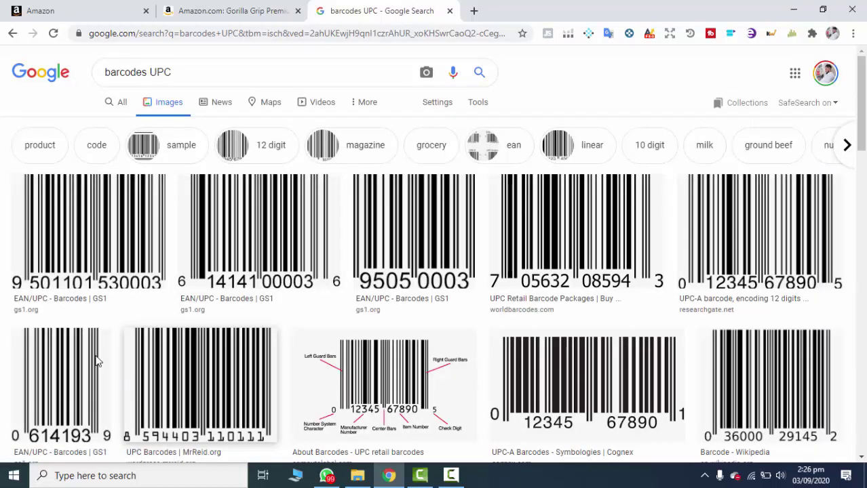
# Step: Check the listing's Product ID and its UPC type, and turn on Advanced View for the listing form
pyautogui.click(107, 10)
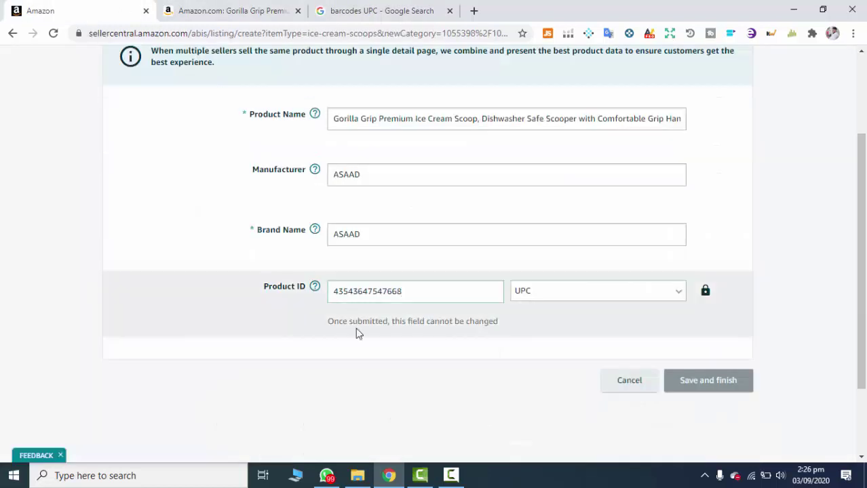
pyautogui.click(573, 306)
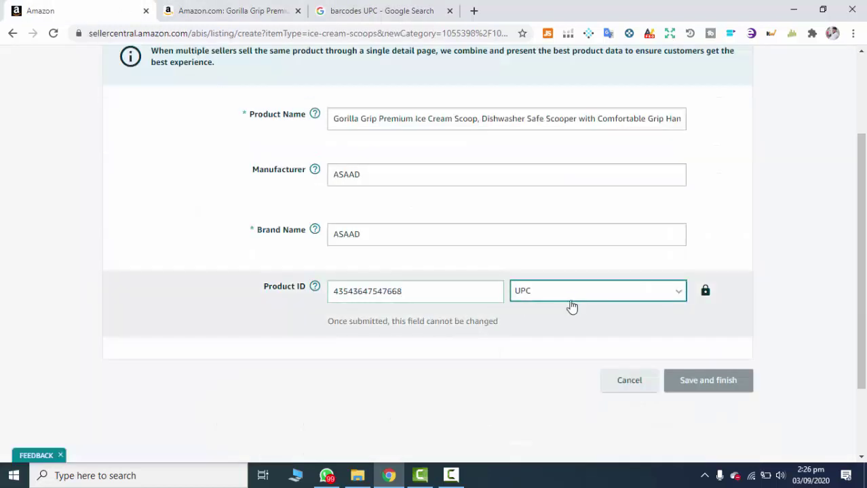
pyautogui.hotkey('shift', 'Tab')
pyautogui.scroll(2, 367, 241)
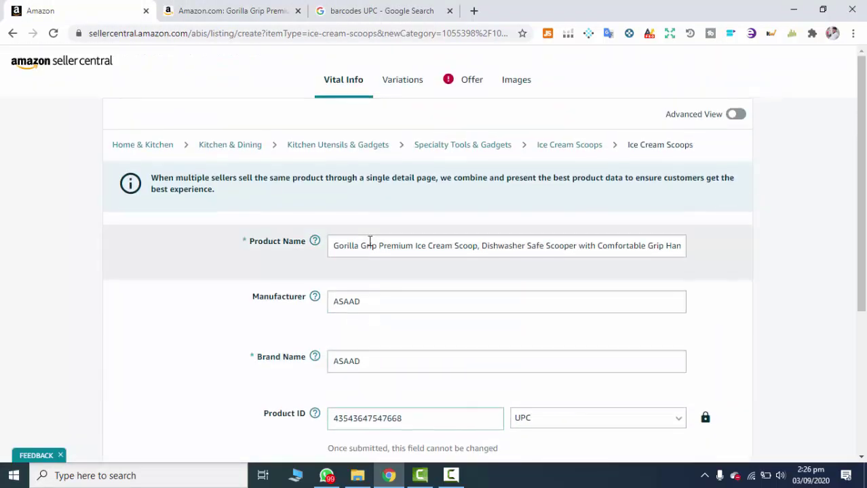
pyautogui.click(739, 118)
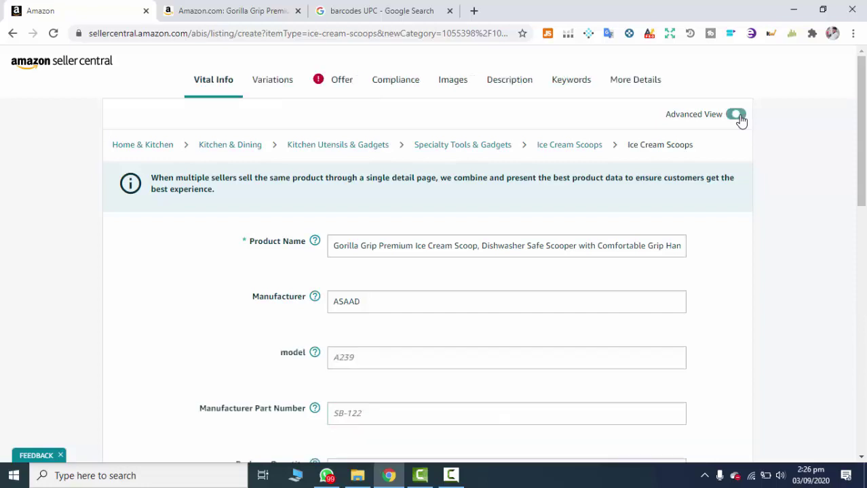
# Step: Examine the additional Vital Info fields, from model and package quantity through color and size to the EO number, and the required-field marks
pyautogui.scroll(-2, 490, 310)
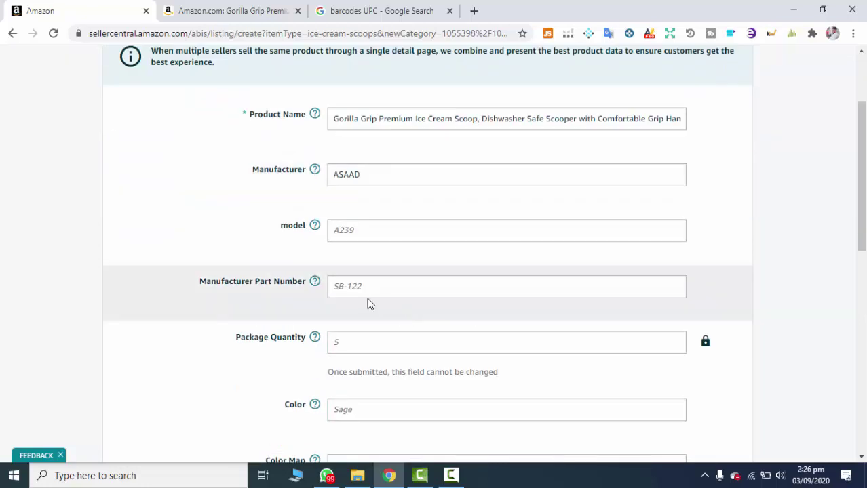
pyautogui.scroll(-2, 363, 286)
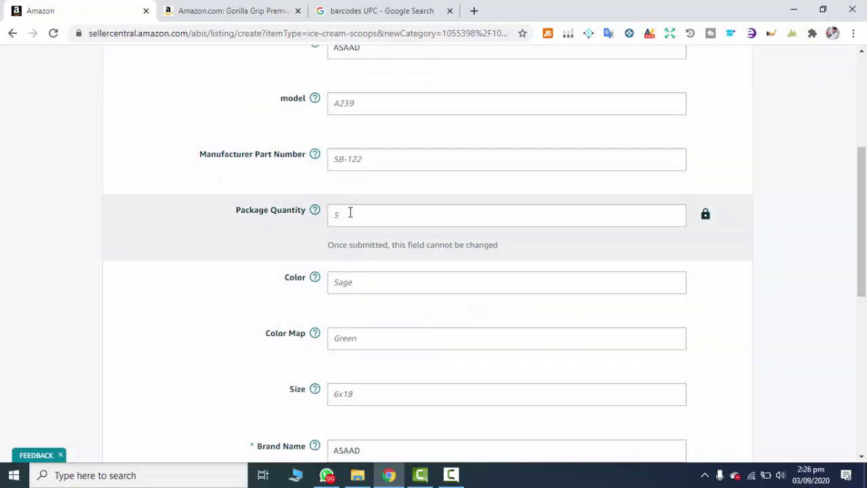
pyautogui.moveTo(311, 211)
pyautogui.scroll(-2, 364, 229)
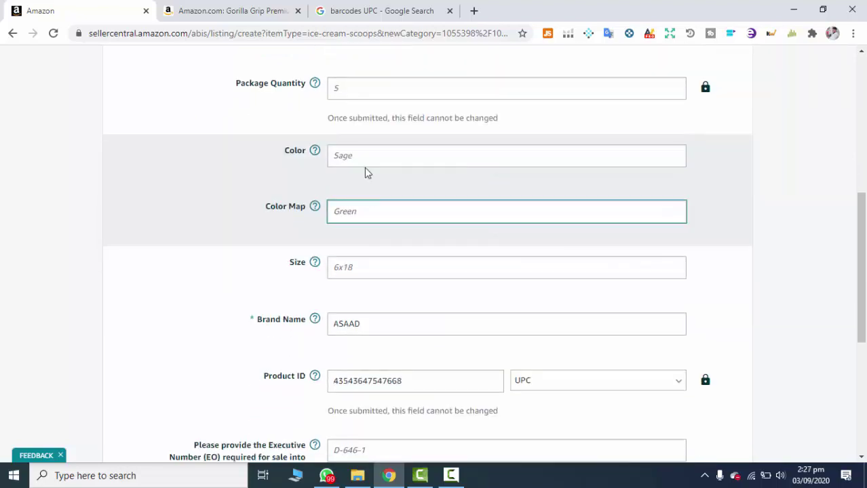
pyautogui.scroll(-2, 347, 248)
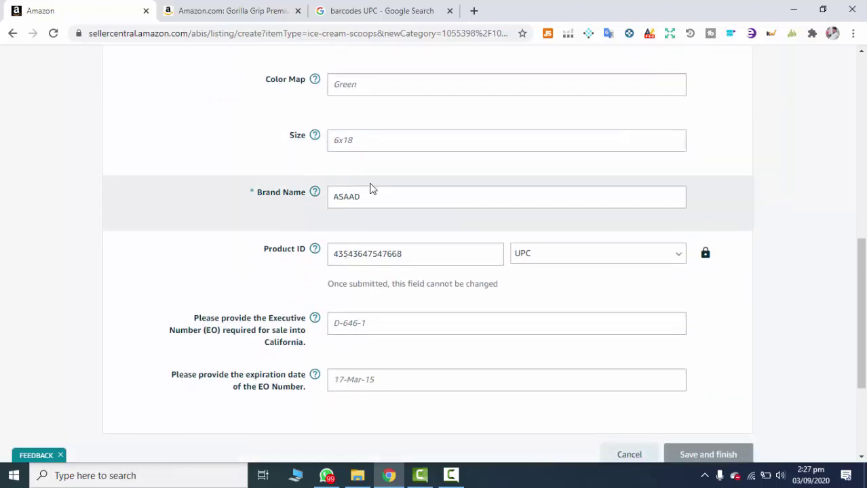
pyautogui.scroll(-2, 363, 197)
pyautogui.scroll(4, 598, 329)
pyautogui.scroll(4, 598, 328)
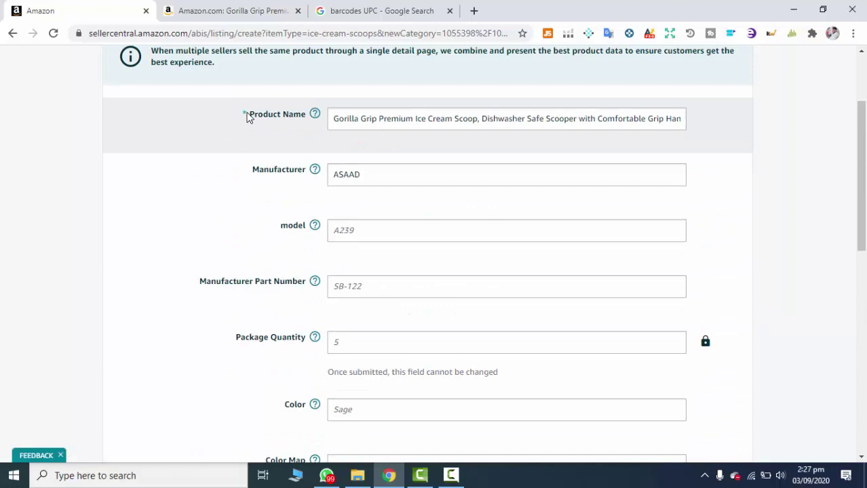
pyautogui.scroll(2, 270, 156)
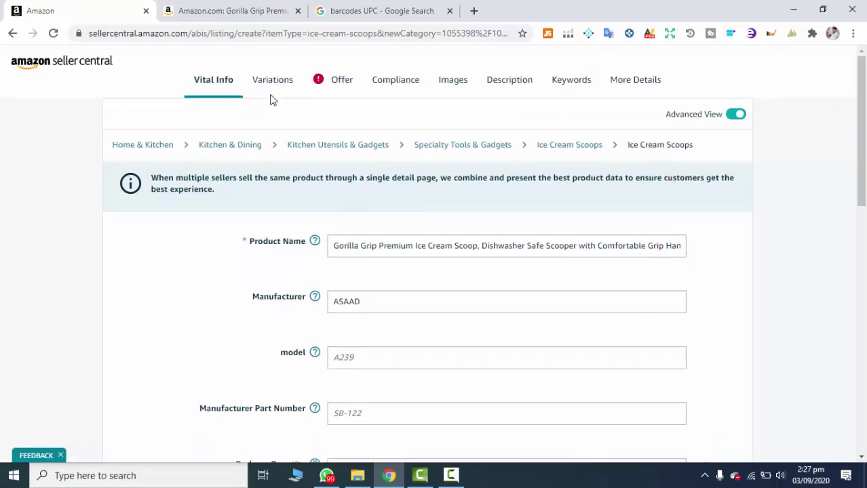
# Step: Set the listing's variations theme to ColorName and add a RED color variation
pyautogui.click(271, 89)
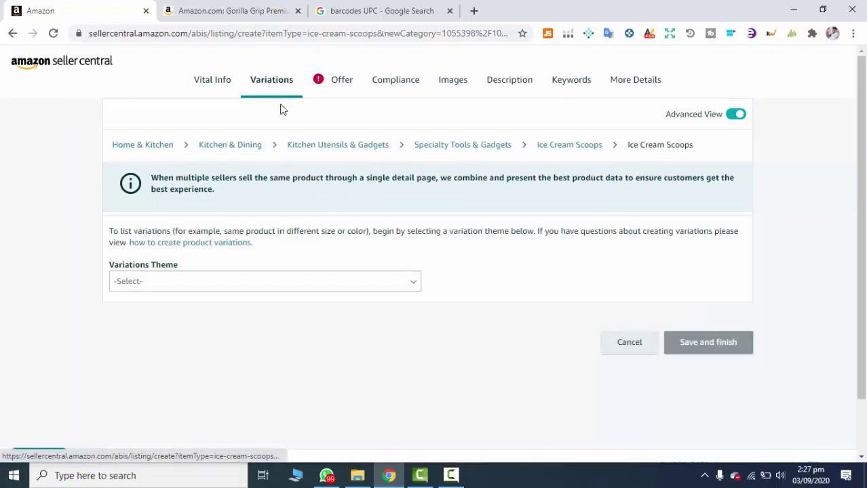
pyautogui.click(329, 283)
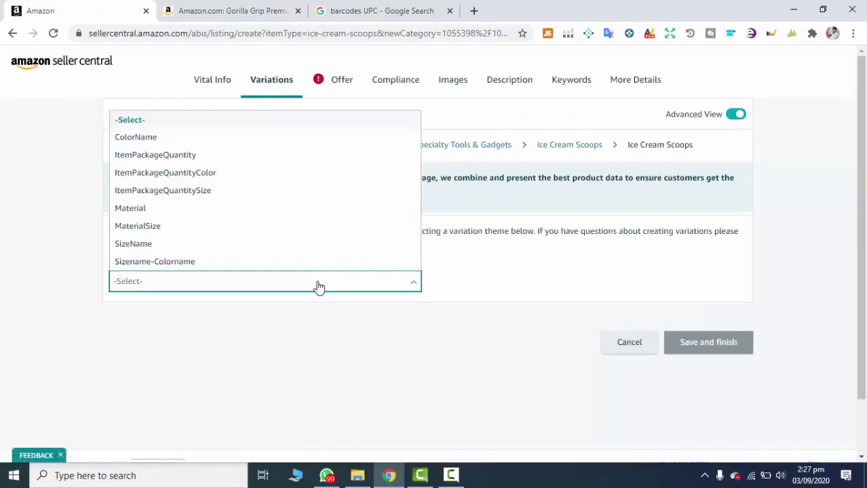
pyautogui.click(151, 138)
pyautogui.scroll(-2, 168, 337)
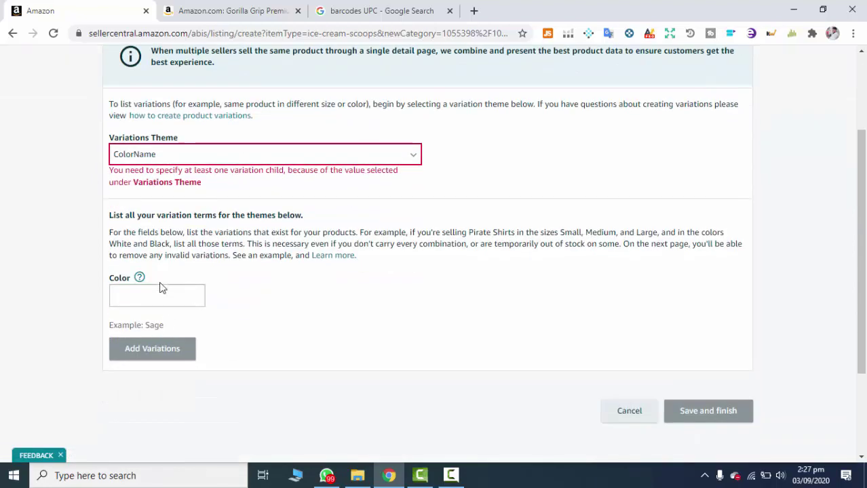
pyautogui.click(161, 291)
pyautogui.write('RED')
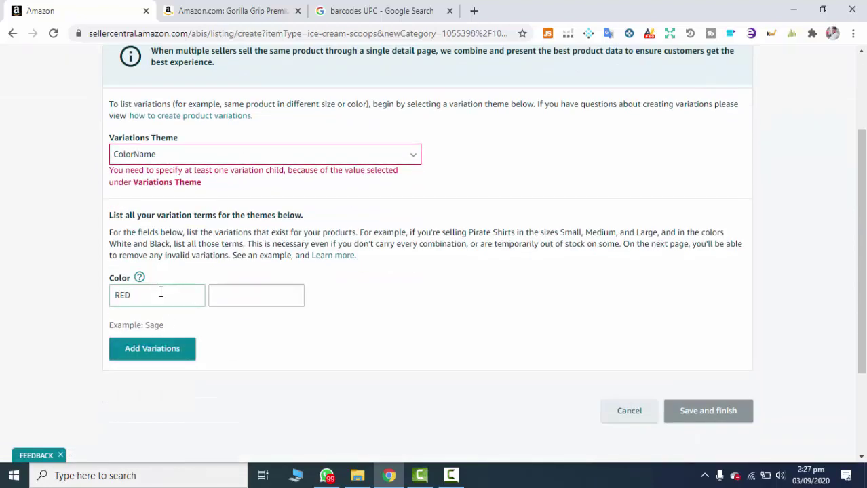
pyautogui.click(161, 354)
# Step: Fill in the RED variation with product ID type UPC, condition New, a standard price of 13.99 and a quantity of 200
pyautogui.scroll(-3, 161, 357)
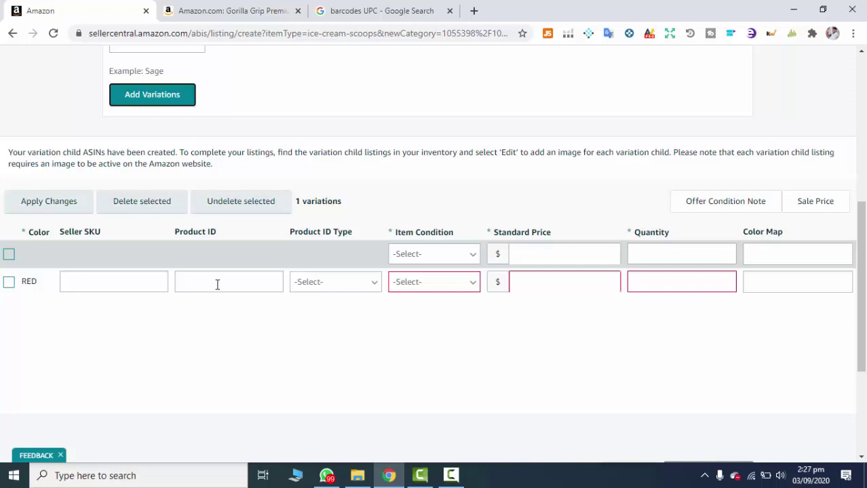
pyautogui.click(217, 284)
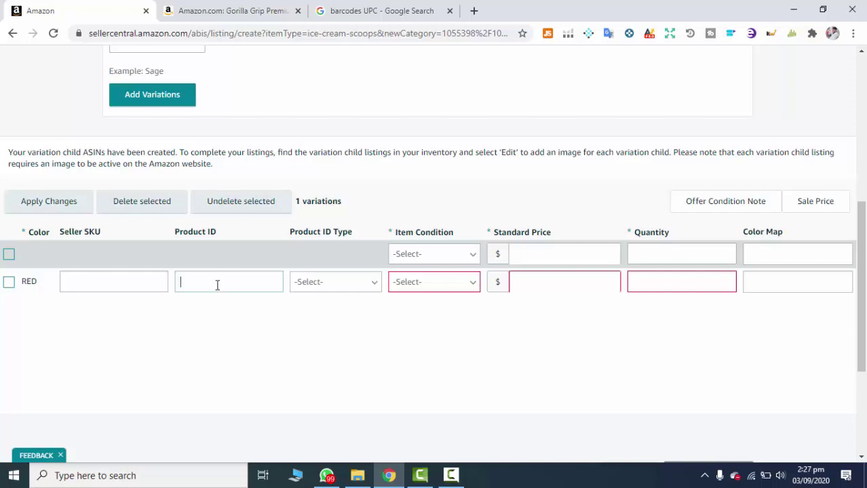
pyautogui.click(339, 288)
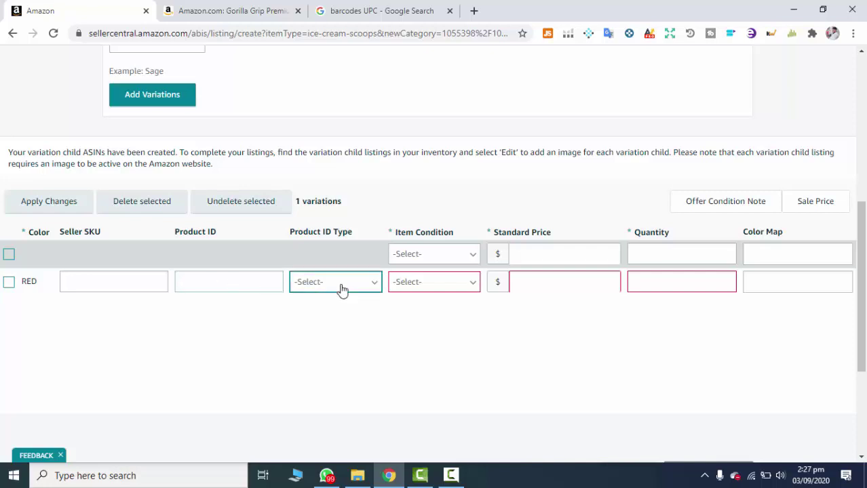
pyautogui.click(318, 372)
pyautogui.click(468, 283)
pyautogui.scroll(-3, 417, 356)
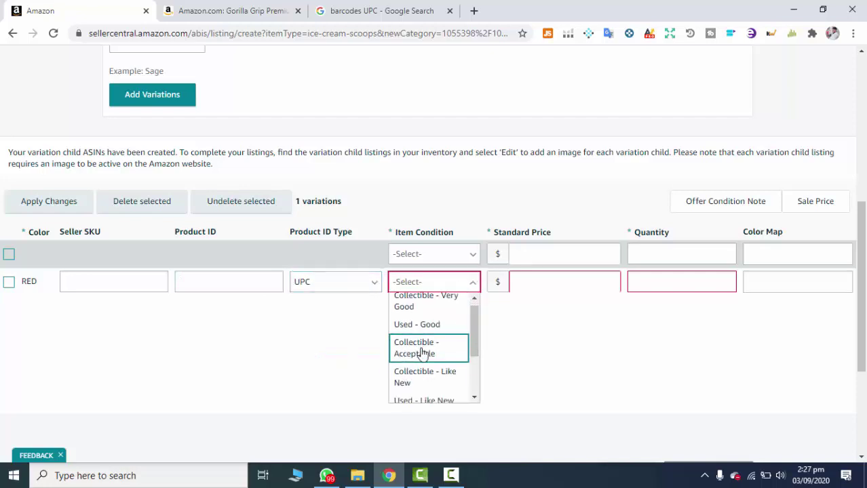
pyautogui.click(412, 362)
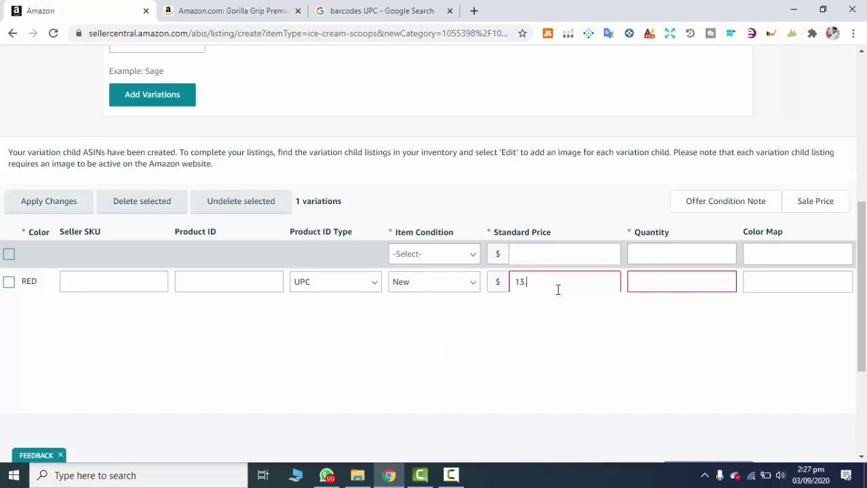
pyautogui.click(644, 283)
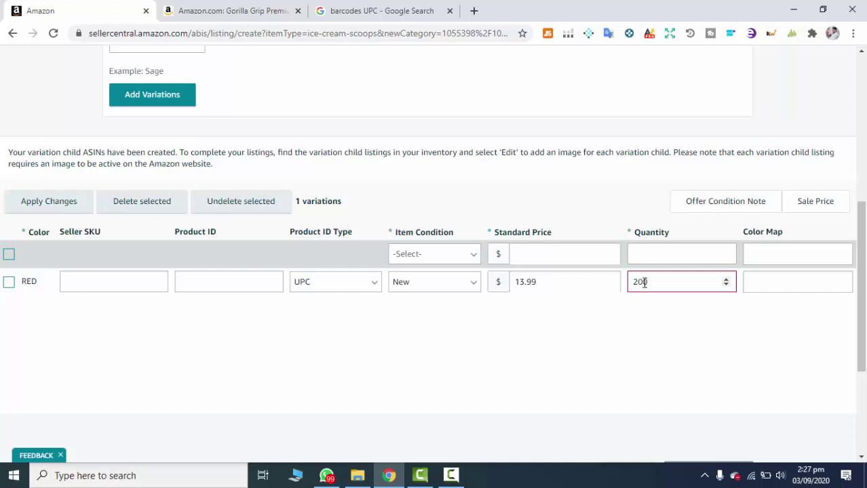
pyautogui.click(565, 391)
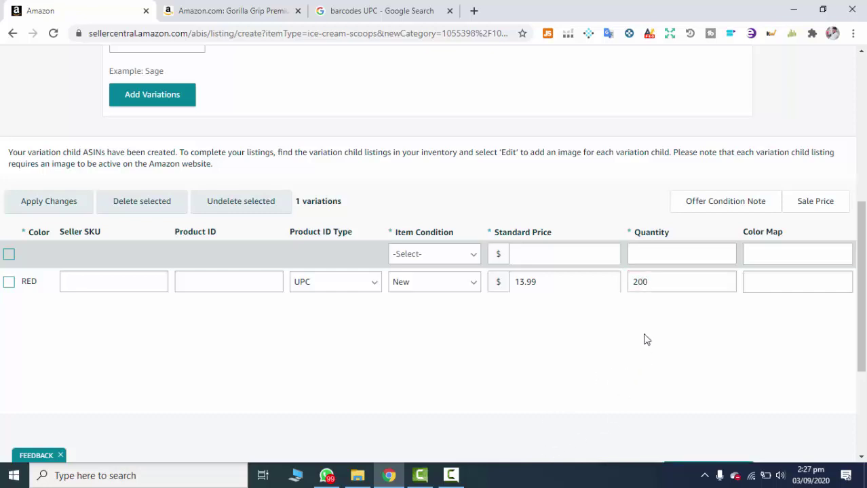
# Step: Edit the variations theme and confirm deleting all variations of the listing
pyautogui.scroll(2, 648, 335)
pyautogui.scroll(3, 413, 309)
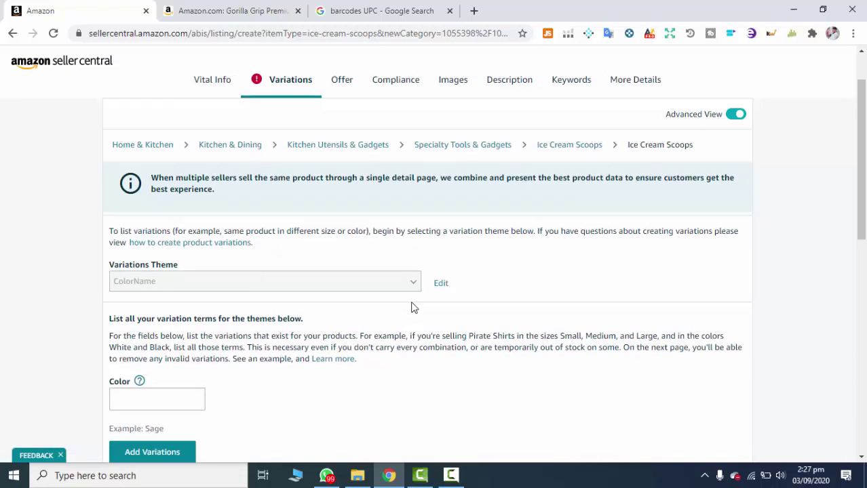
pyautogui.scroll(1, 380, 244)
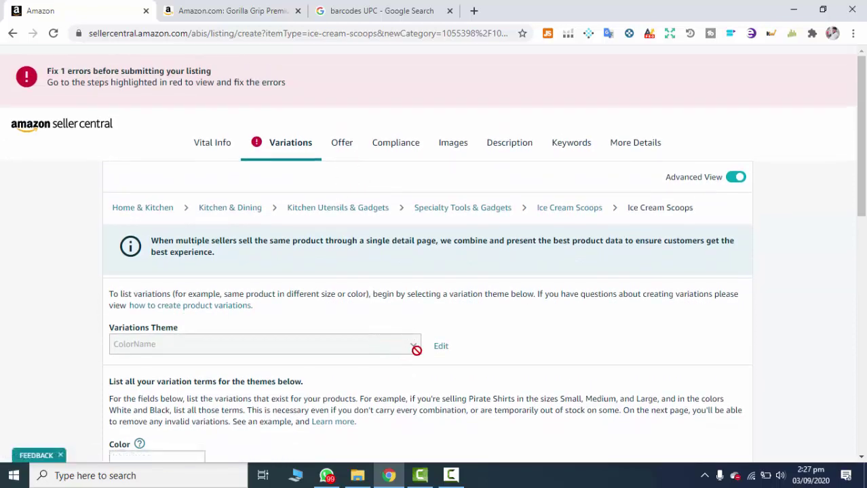
pyautogui.click(444, 348)
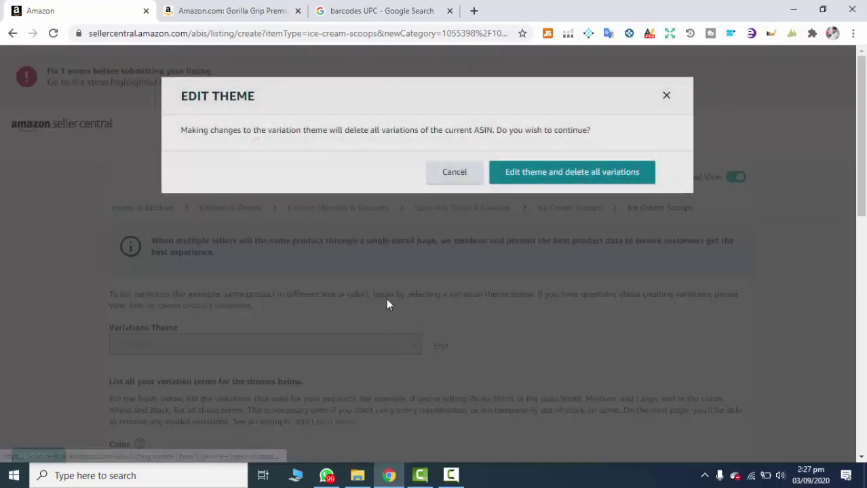
pyautogui.click(517, 177)
# Step: Set the listing's Color to BLACK in Vital Info and look over the remaining fields
pyautogui.click(215, 83)
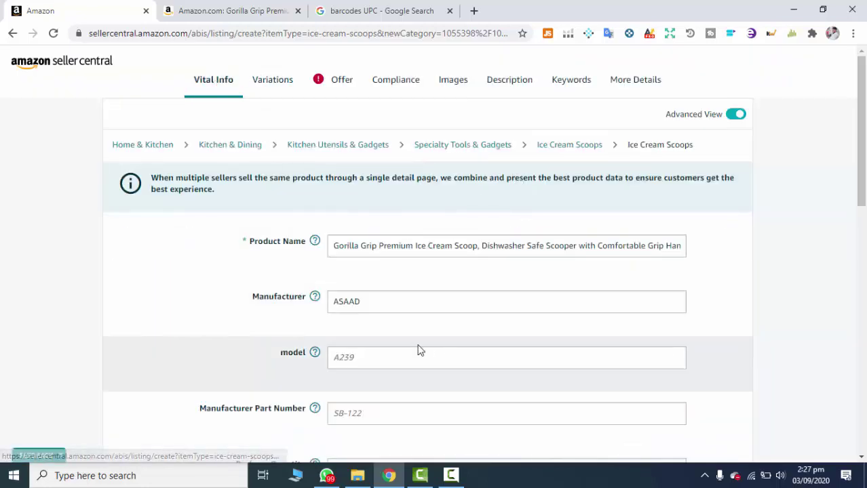
pyautogui.scroll(-3, 366, 285)
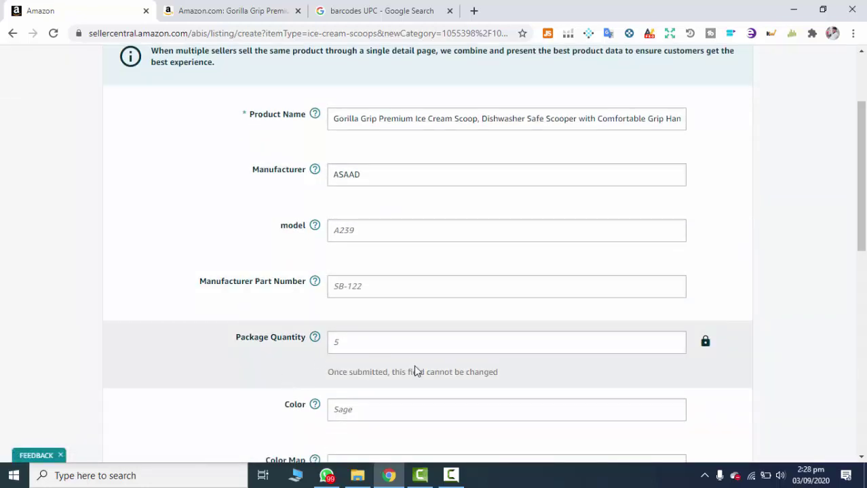
pyautogui.scroll(-2, 387, 375)
pyautogui.write('BLACK')
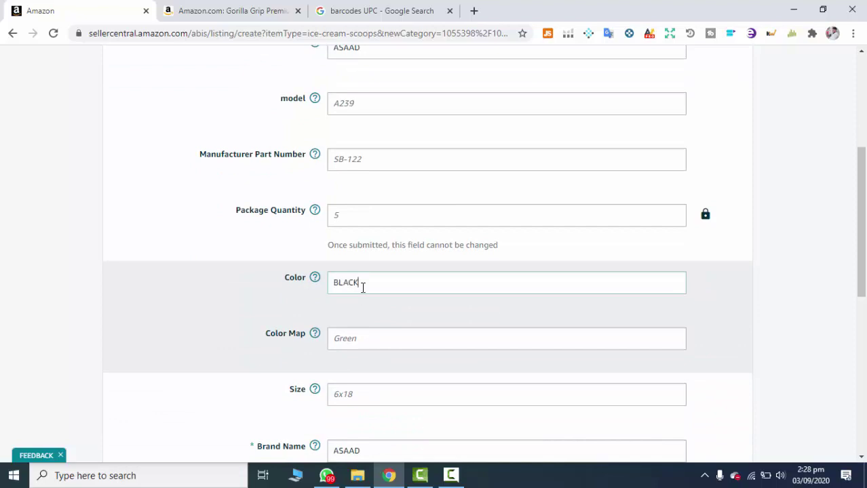
pyautogui.scroll(-3, 361, 286)
pyautogui.scroll(8, 362, 286)
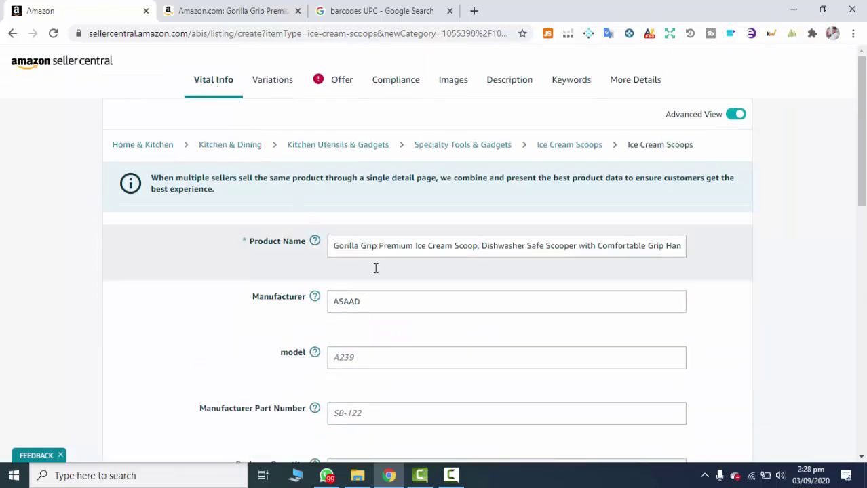
pyautogui.scroll(-8, 376, 284)
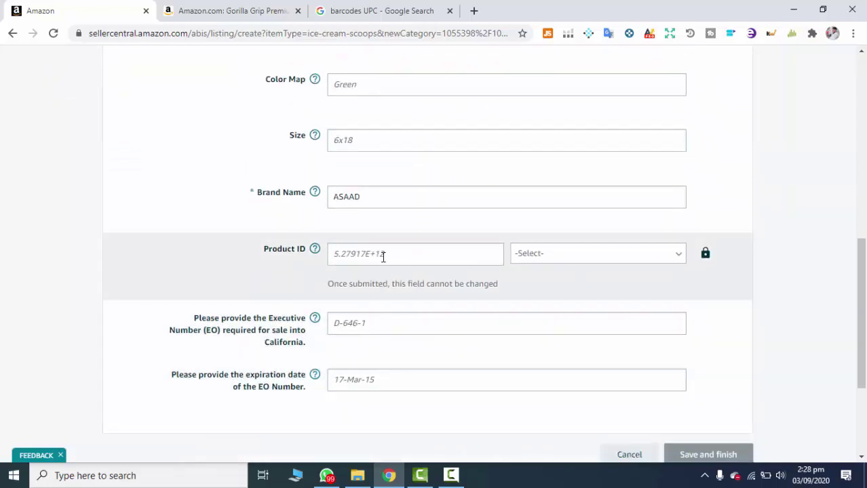
pyautogui.click(383, 257)
pyautogui.write('5457454545645')
pyautogui.click(590, 267)
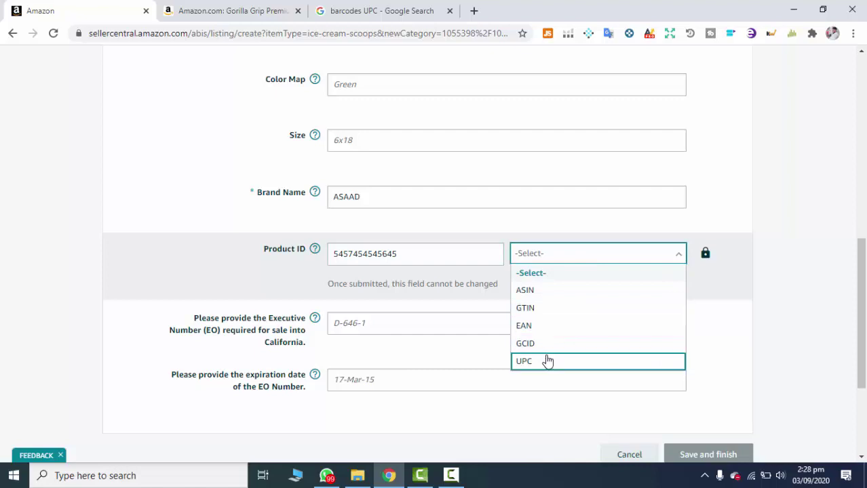
pyautogui.click(547, 361)
# Step: In the listing's Offer details, set the quantity to 500 and the max order quantity to 10
pyautogui.scroll(10, 400, 340)
pyautogui.click(280, 84)
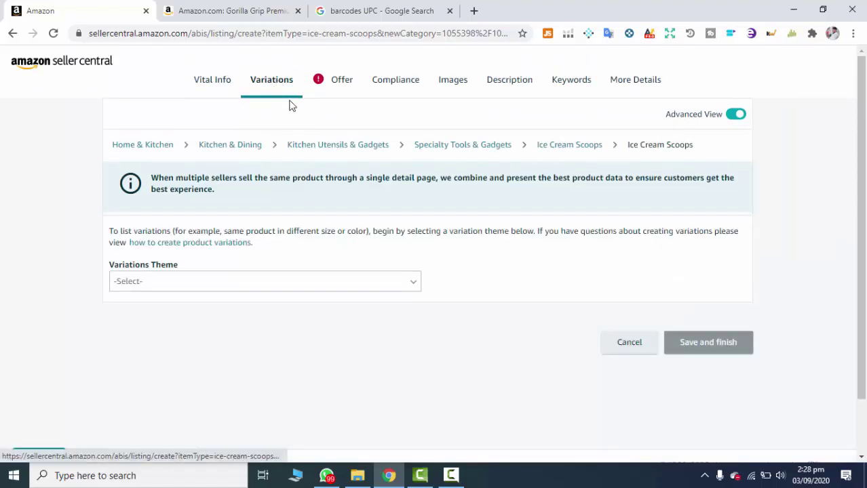
pyautogui.click(341, 82)
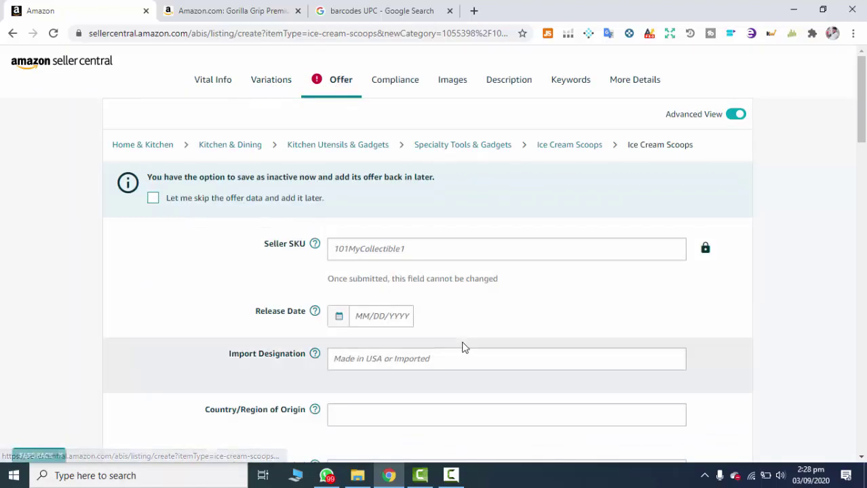
pyautogui.scroll(-2, 327, 312)
pyautogui.scroll(-3, 342, 372)
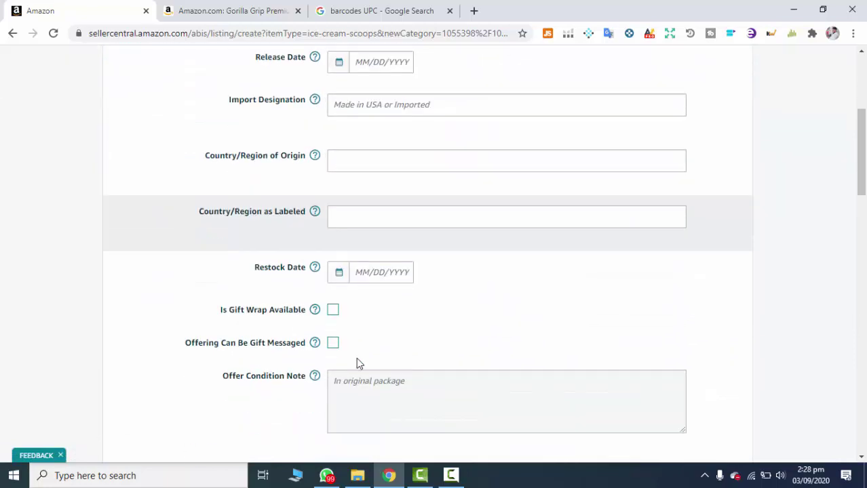
pyautogui.scroll(-3, 417, 273)
pyautogui.scroll(-2, 410, 283)
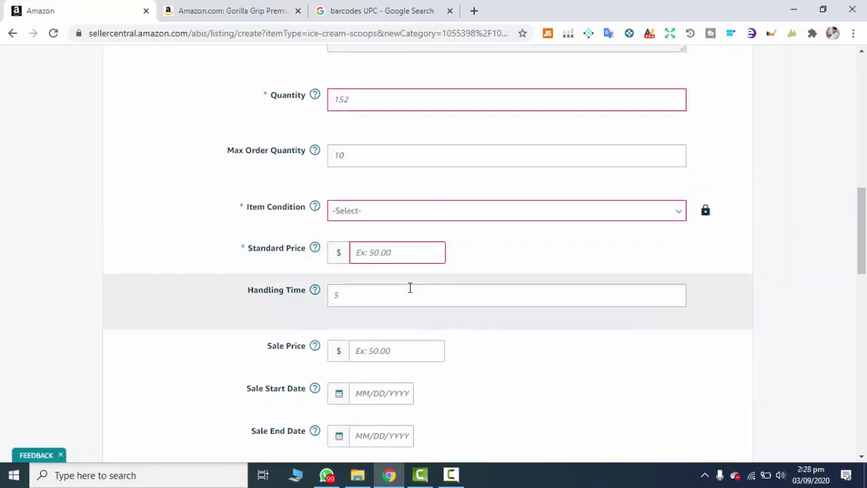
pyautogui.click(365, 101)
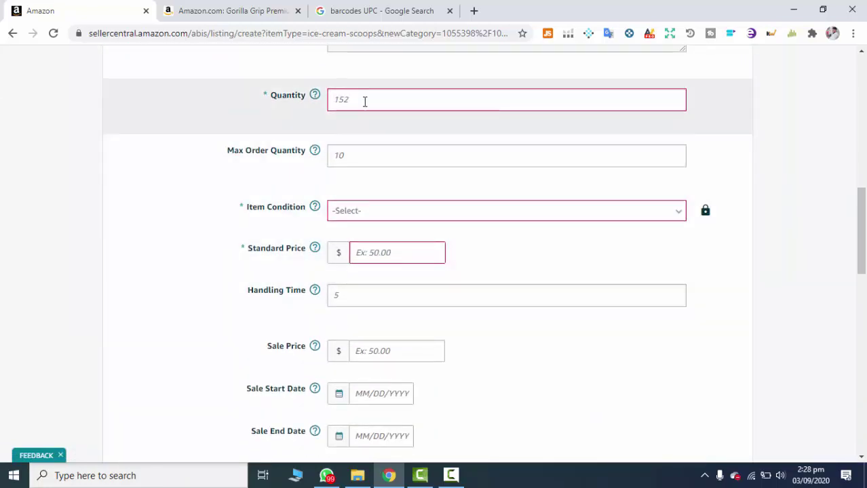
pyautogui.write('500')
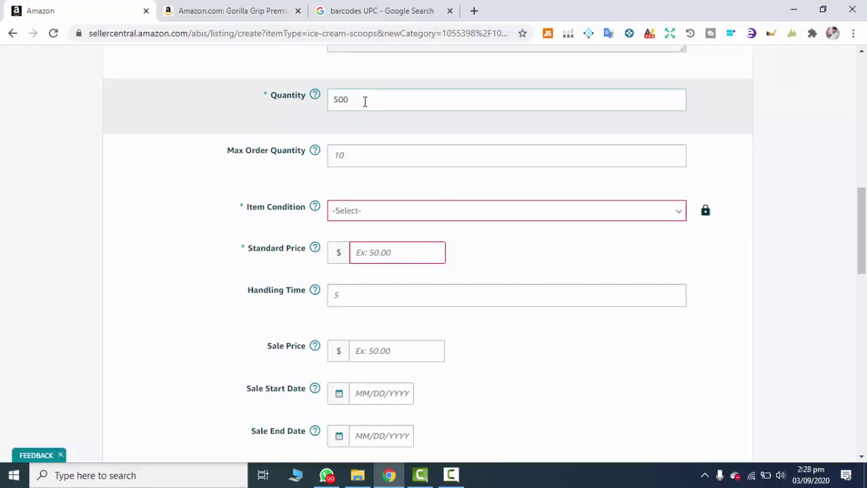
pyautogui.click(381, 161)
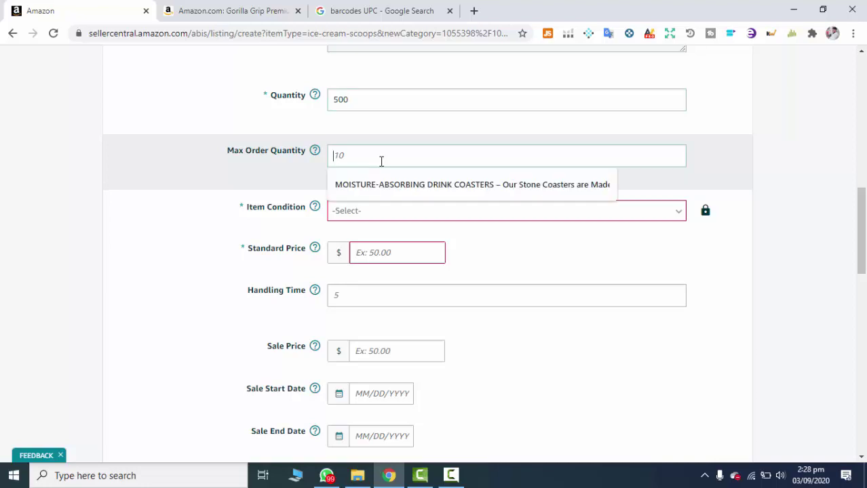
pyautogui.write('10')
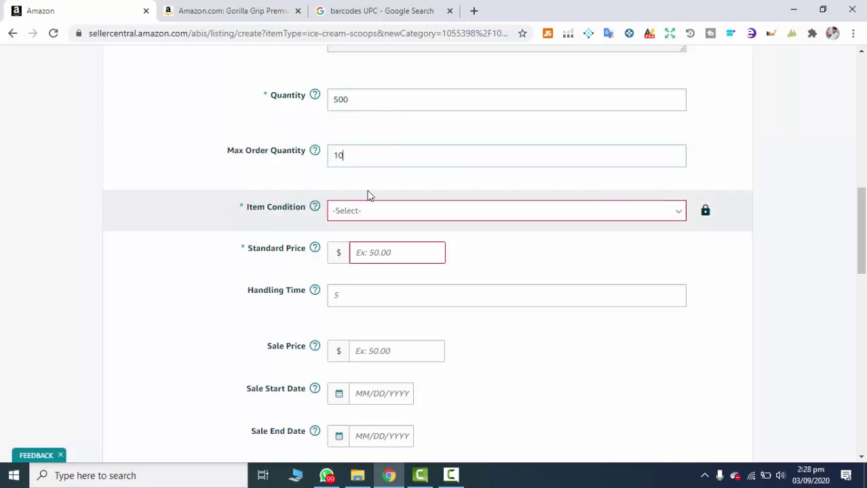
# Step: Set the offer's item condition to New and its standard price to 13.99
pyautogui.click(385, 210)
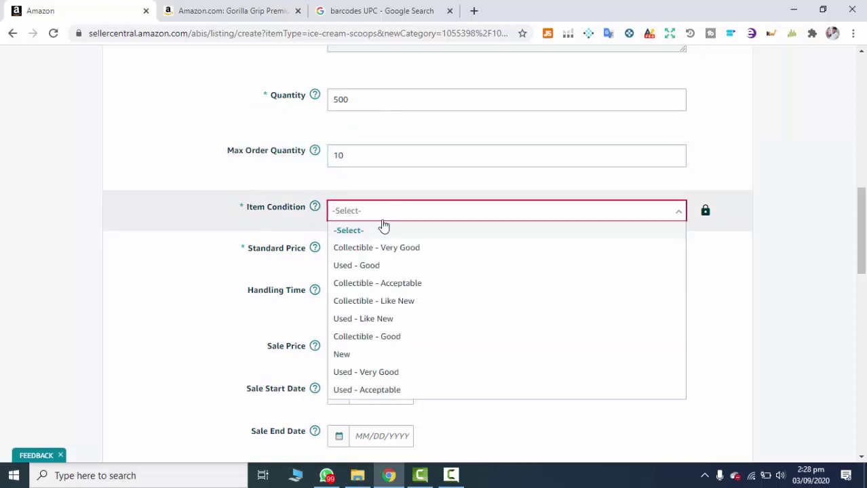
pyautogui.click(359, 354)
pyautogui.click(388, 264)
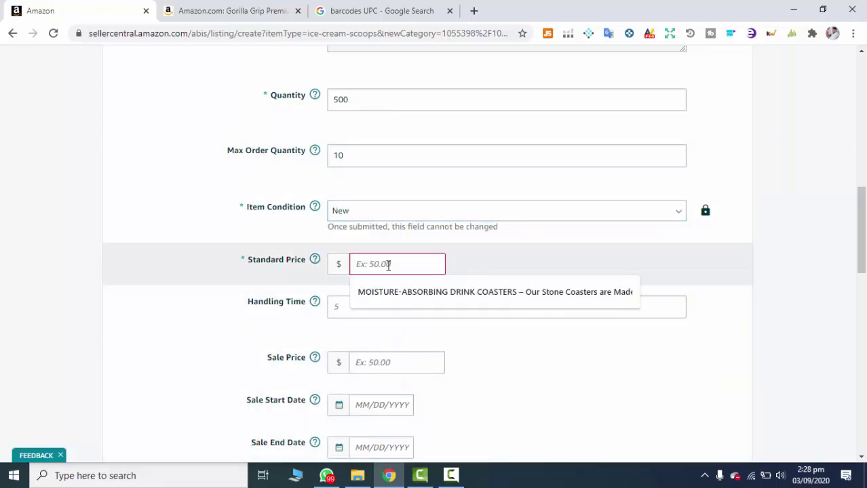
pyautogui.write('1')
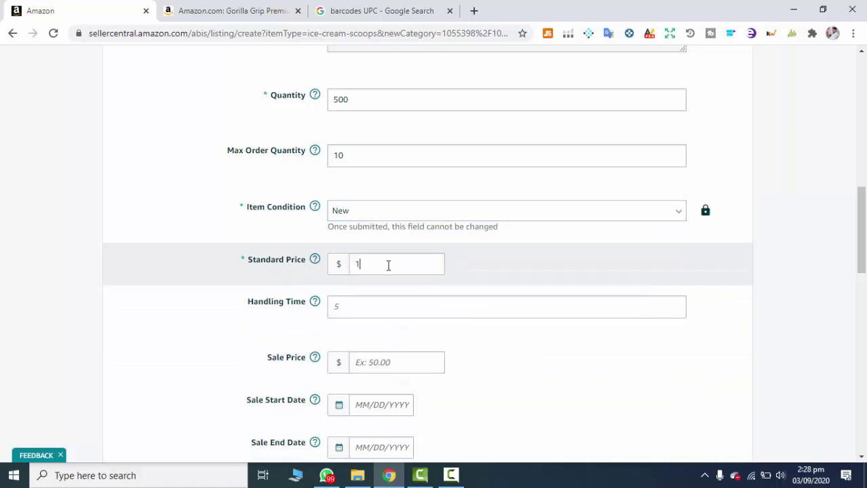
pyautogui.write('3.99')
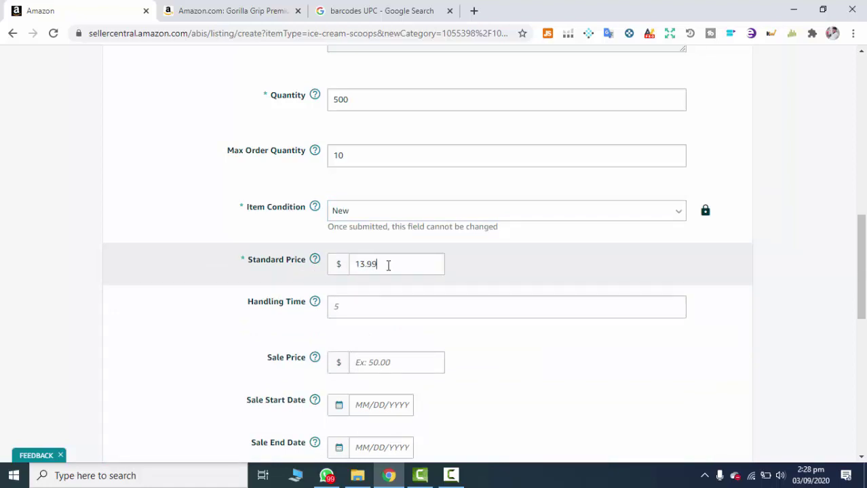
# Step: Review the offer fields down to the sale price, and examine the discounted pricing on the Gorilla Grip scoop's product page
pyautogui.scroll(-4, 388, 265)
pyautogui.scroll(9, 348, 259)
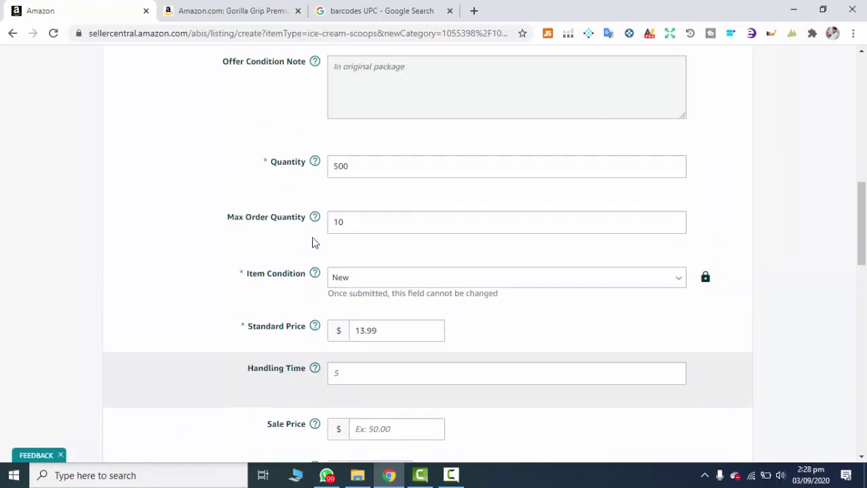
pyautogui.scroll(3, 305, 199)
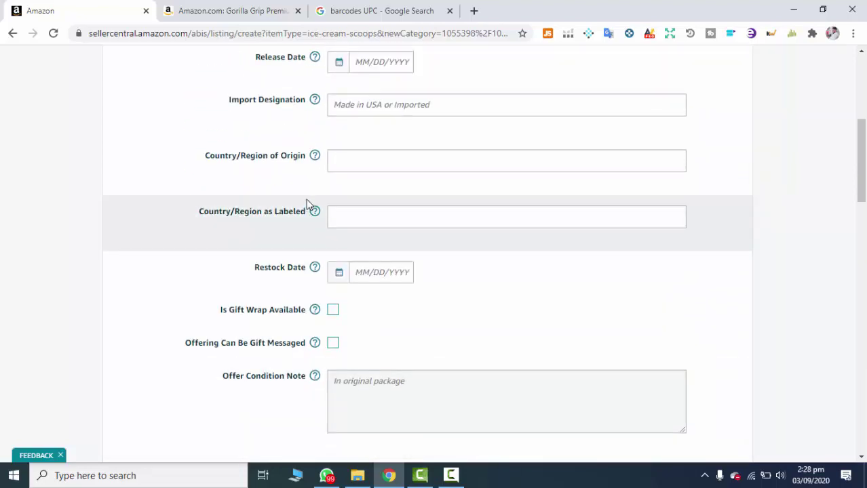
pyautogui.scroll(-5, 309, 232)
pyautogui.scroll(-1, 307, 257)
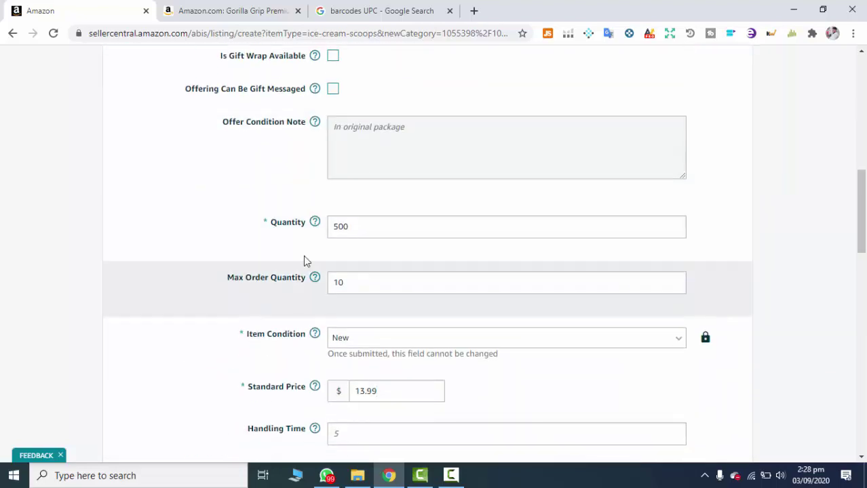
pyautogui.scroll(-2, 298, 230)
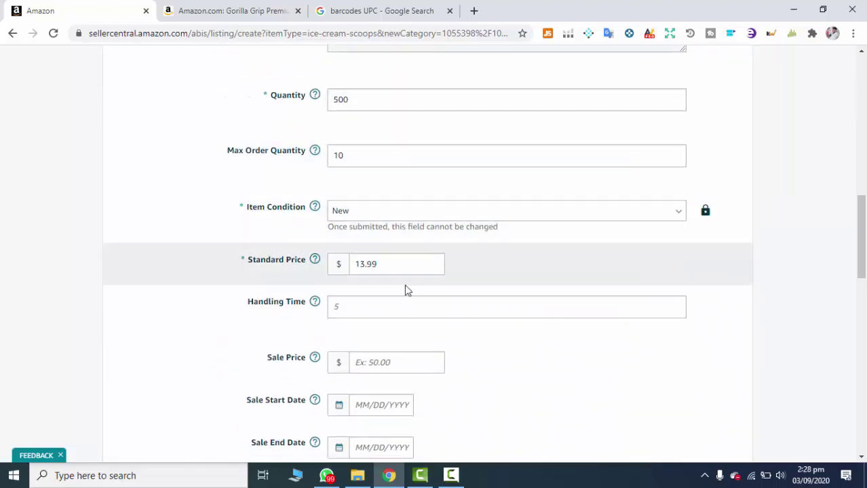
pyautogui.scroll(-2, 326, 285)
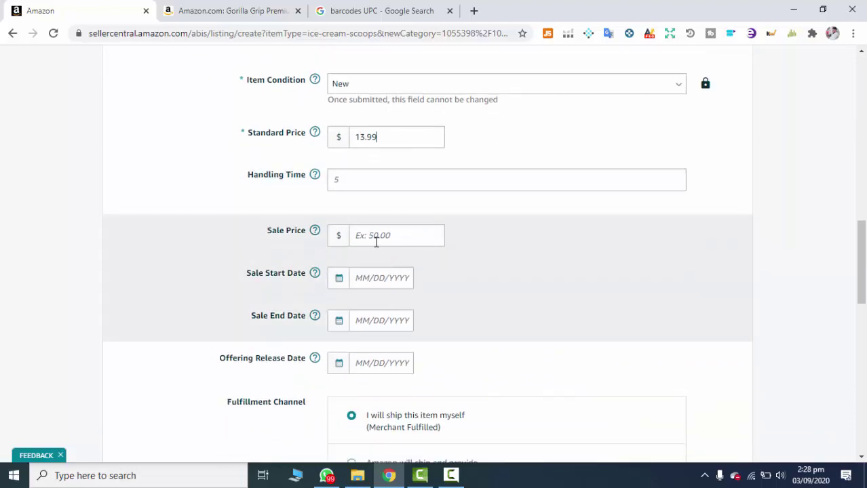
pyautogui.click(204, 11)
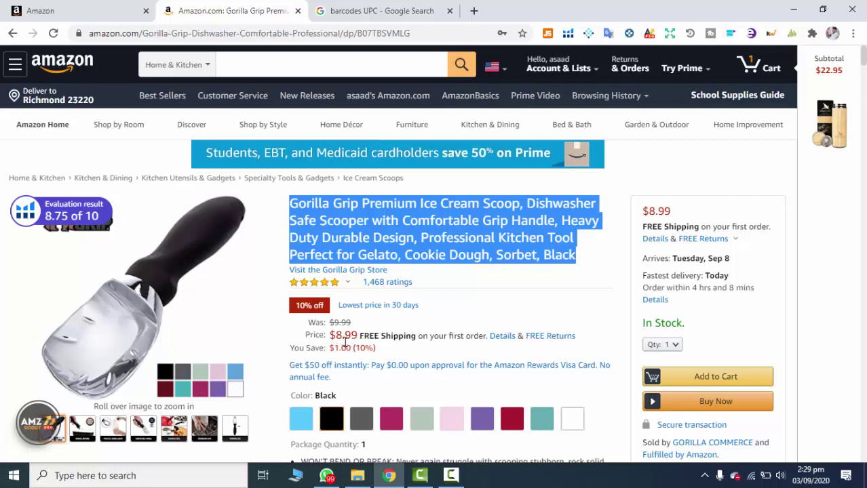
pyautogui.click(377, 10)
pyautogui.click(85, 11)
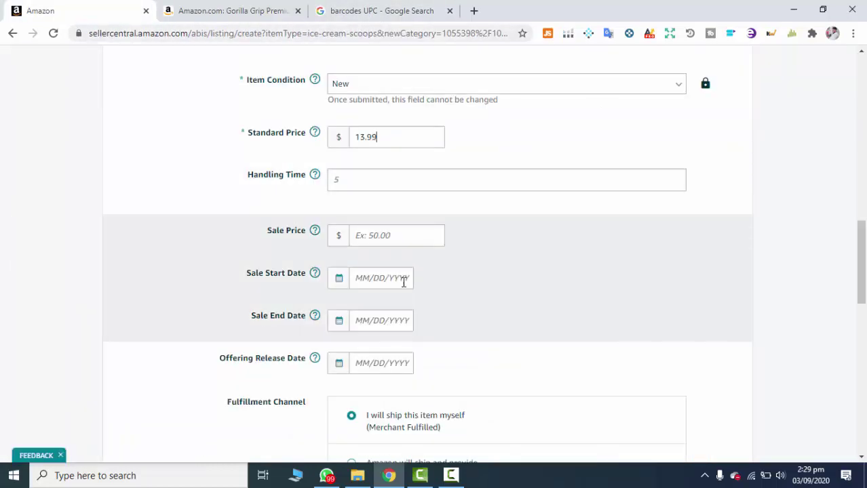
# Step: Set a sale price of 9.99 with a sale period from 09/04/2020 to 09/11/2020
pyautogui.moveTo(356, 137); pyautogui.dragTo(391, 137)
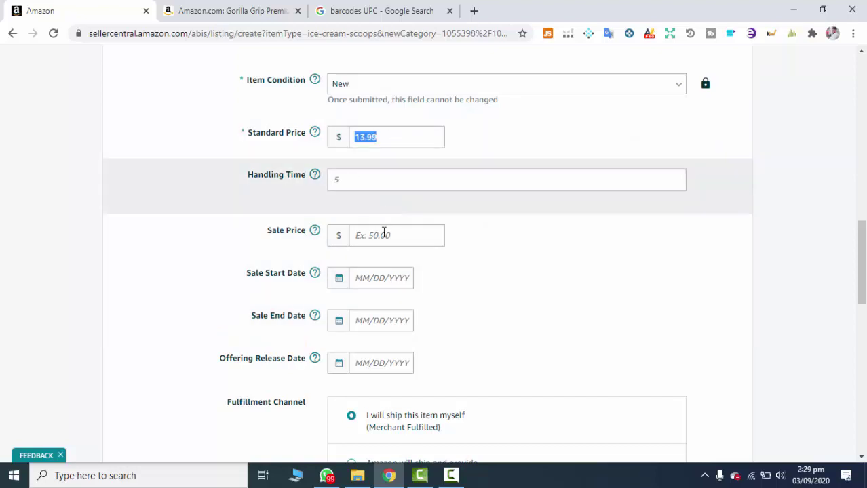
pyautogui.click(388, 235)
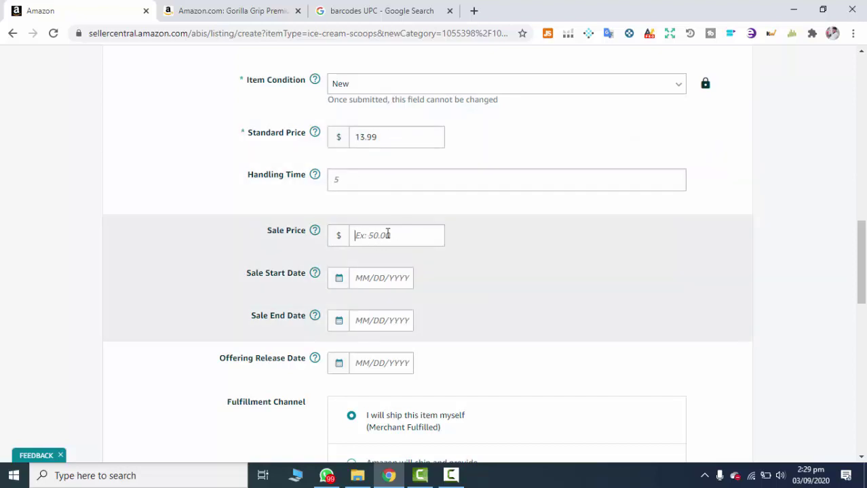
pyautogui.write('9.99')
pyautogui.click(383, 279)
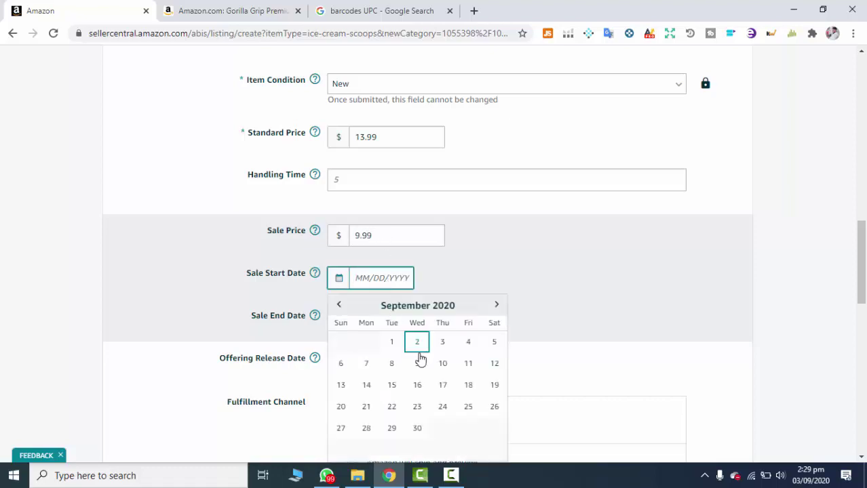
pyautogui.scroll(-2, 431, 403)
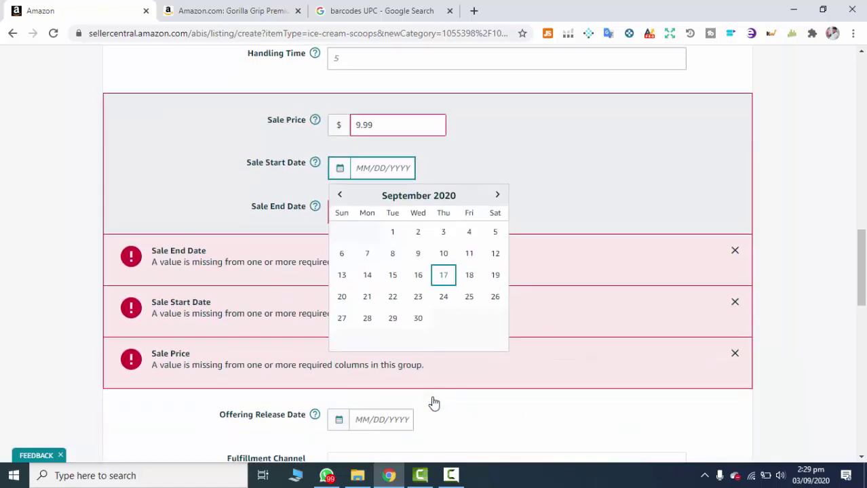
pyautogui.click(468, 228)
pyautogui.click(359, 205)
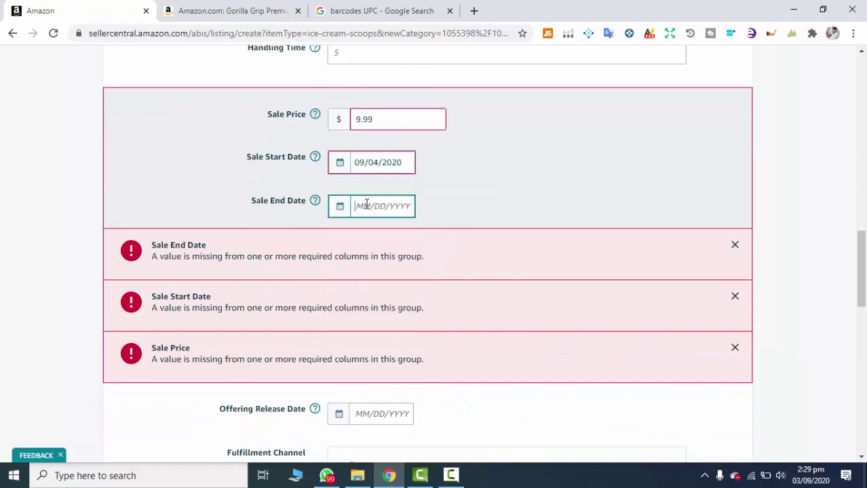
pyautogui.click(469, 292)
pyautogui.click(784, 158)
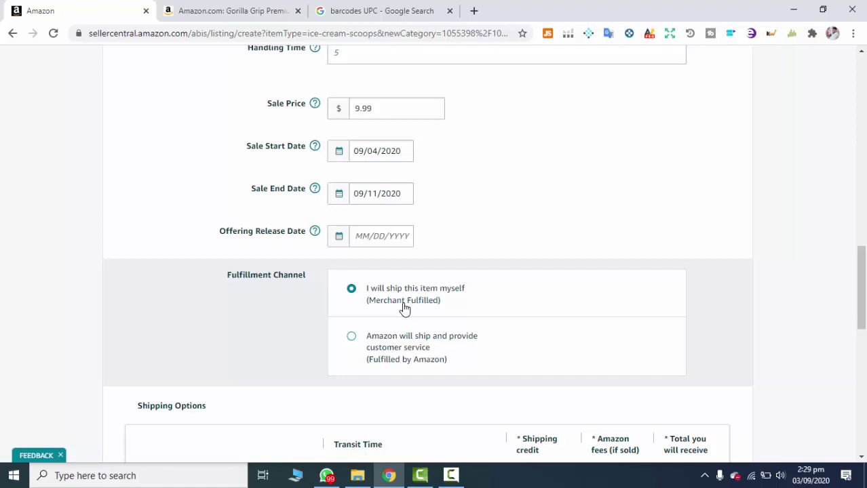
# Step: Try the Fulfilled by Amazon fulfillment channel and switch back to Merchant Fulfilled
pyautogui.click(389, 345)
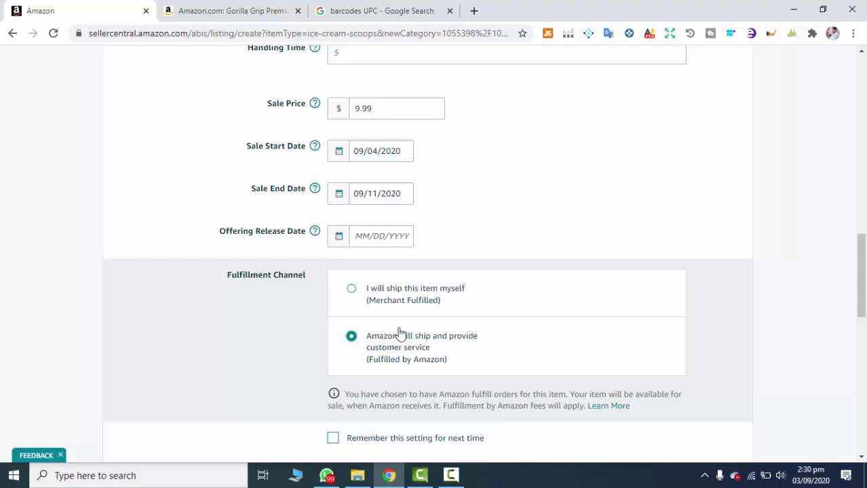
pyautogui.click(396, 301)
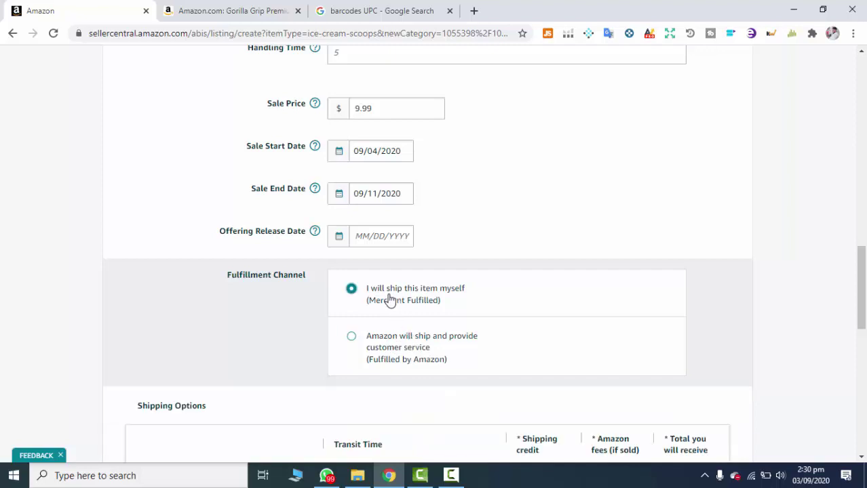
# Step: Examine the listing's image upload slots and compare them with the product images on the Gorilla Grip scoop's page
pyautogui.scroll(15, 397, 300)
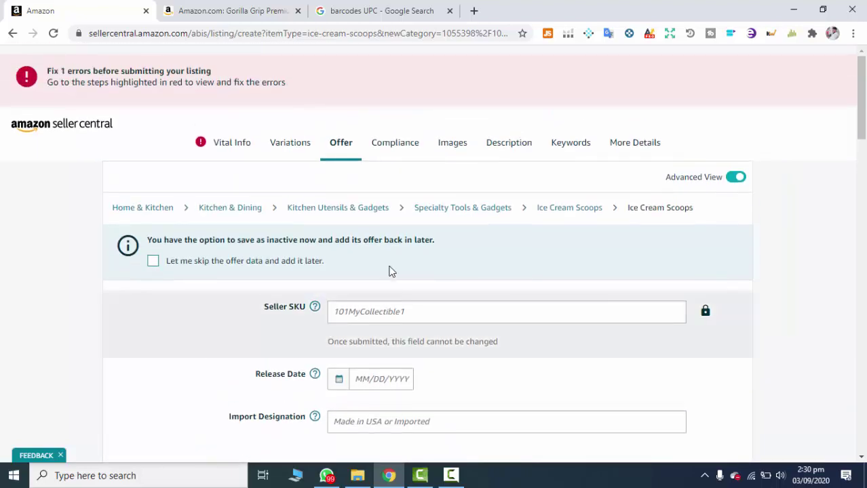
pyautogui.click(414, 152)
pyautogui.click(464, 149)
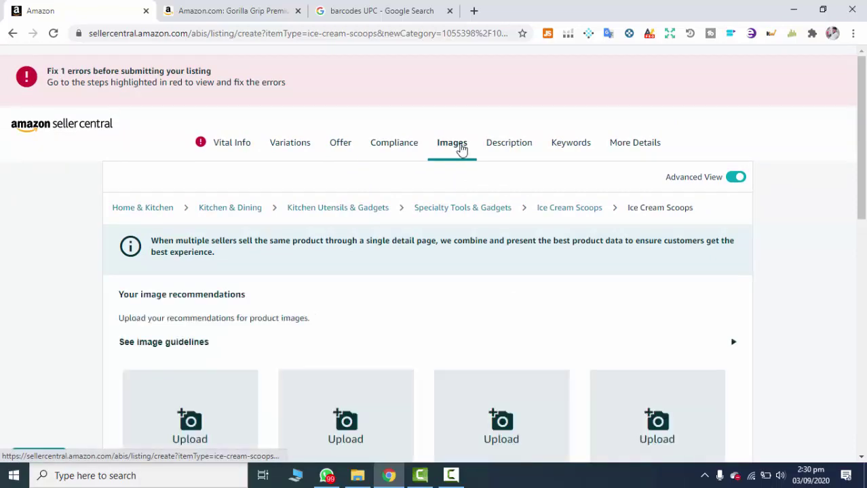
pyautogui.scroll(-2, 393, 292)
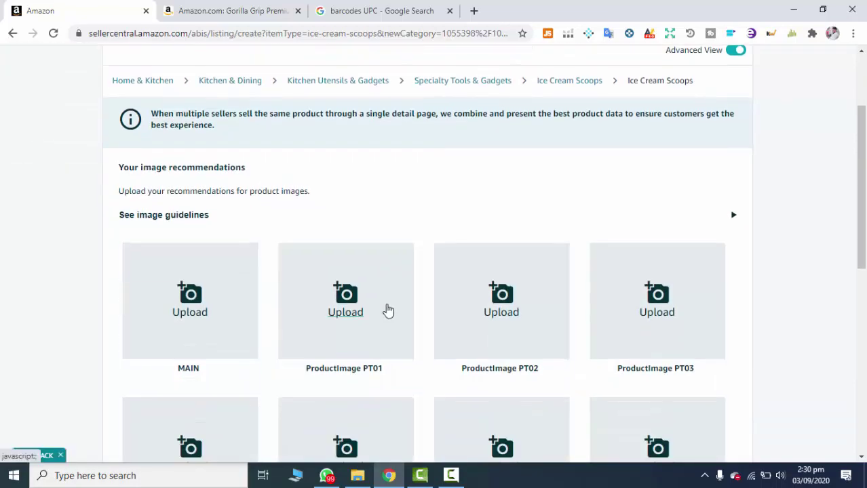
pyautogui.click(245, 13)
pyautogui.scroll(-2, 302, 339)
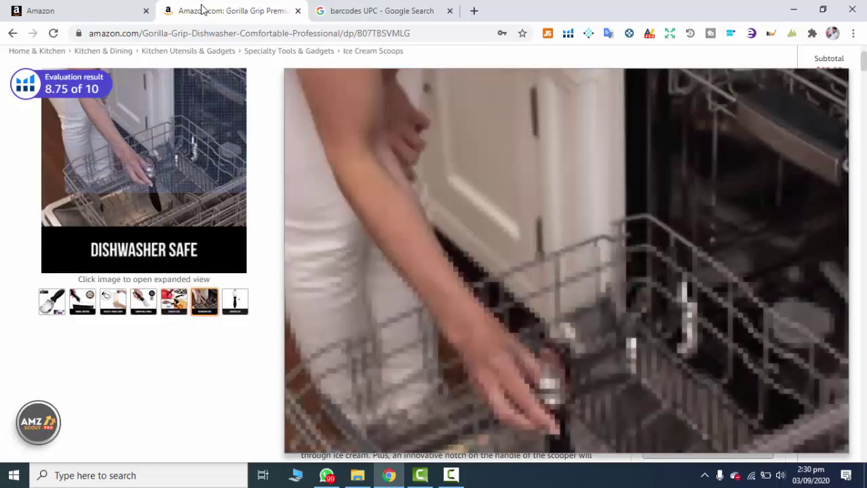
pyautogui.click(88, 10)
pyautogui.scroll(-2, 367, 197)
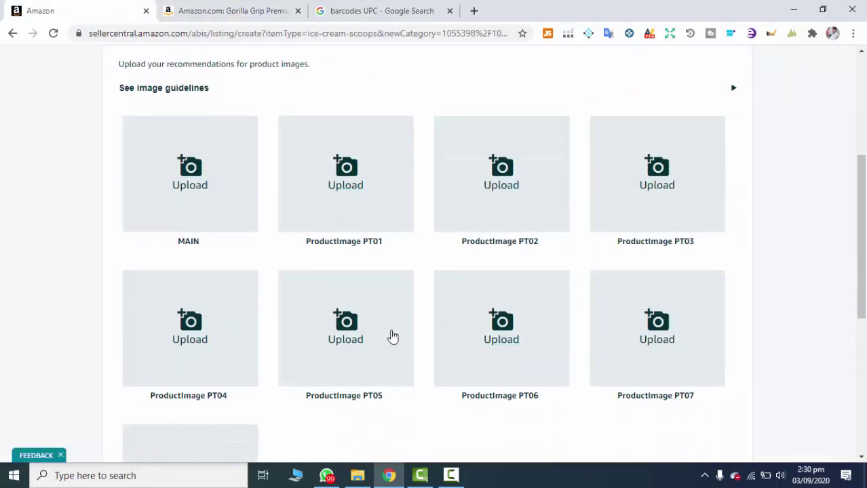
pyautogui.scroll(-4, 236, 297)
pyautogui.scroll(2, 236, 297)
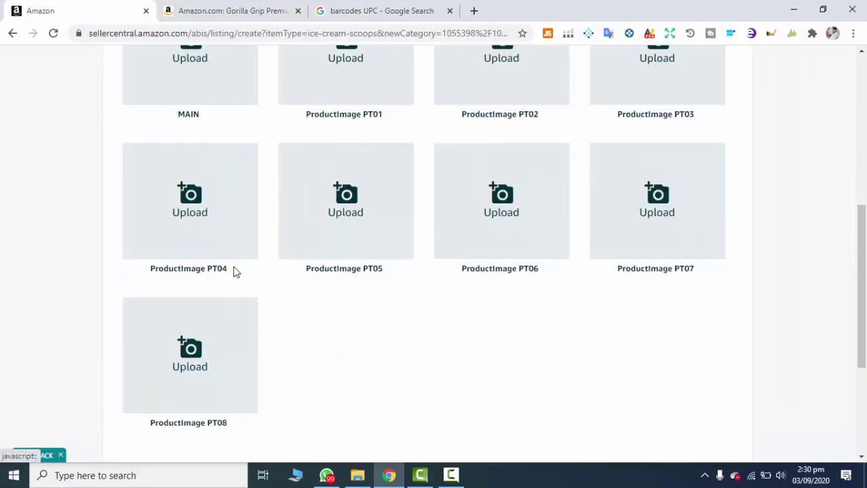
# Step: View the Gorilla Grip scoop's gallery images, and open and cancel the file selection for the listing's MAIN image
pyautogui.scroll(2, 257, 289)
pyautogui.click(215, 18)
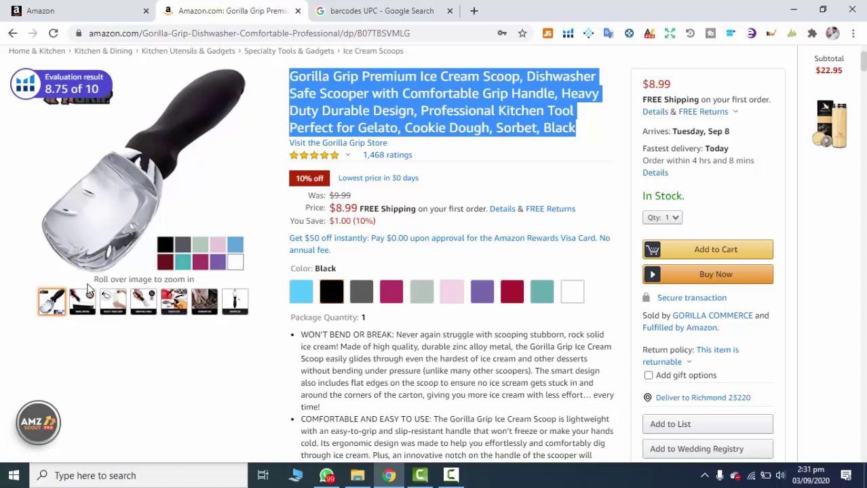
pyautogui.moveTo(95, 296)
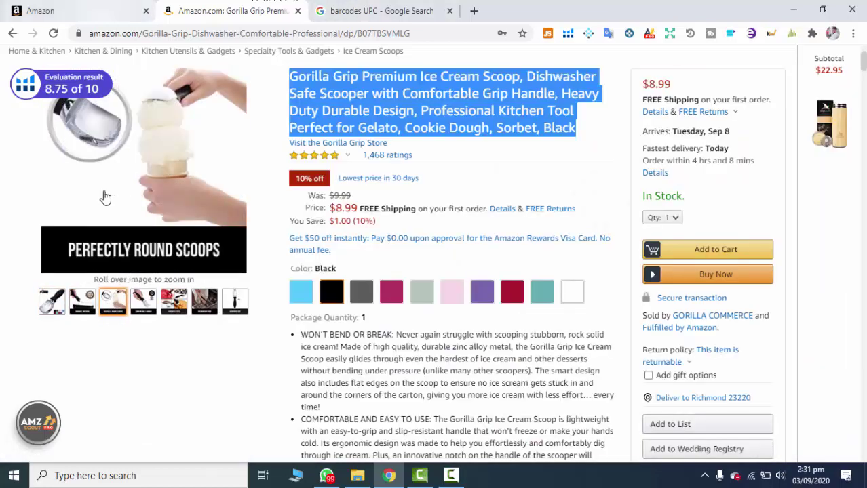
pyautogui.moveTo(174, 300)
pyautogui.click(80, 16)
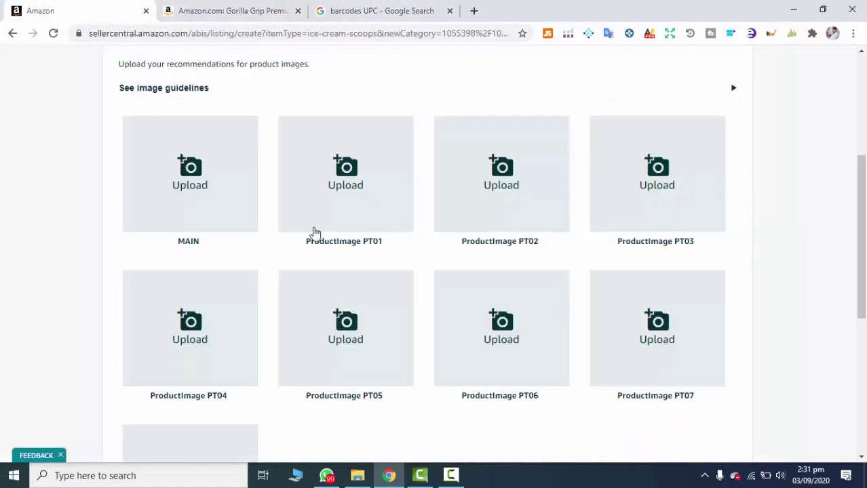
pyautogui.click(191, 187)
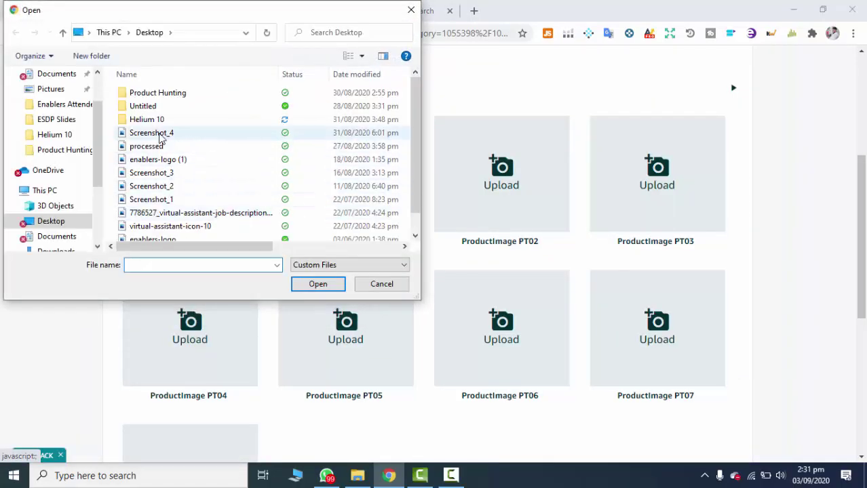
pyautogui.click(381, 285)
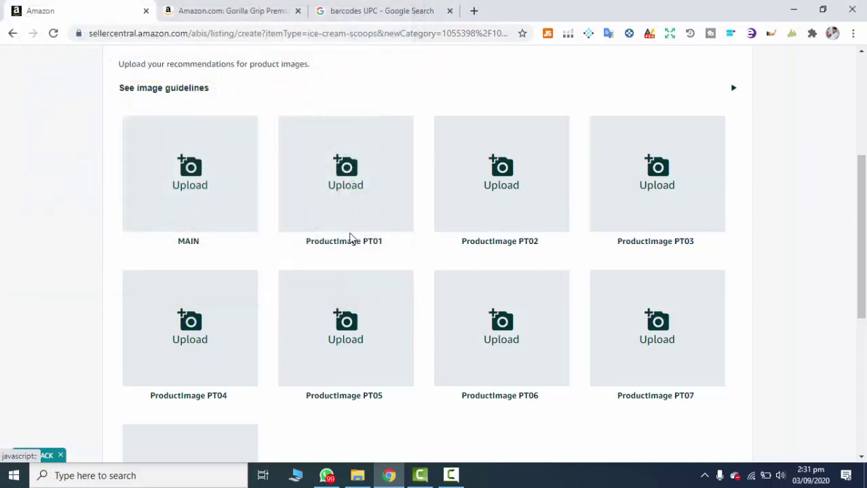
# Step: Open the listing's Description section and add four more Key Product Features fields
pyautogui.scroll(5, 348, 236)
pyautogui.click(510, 154)
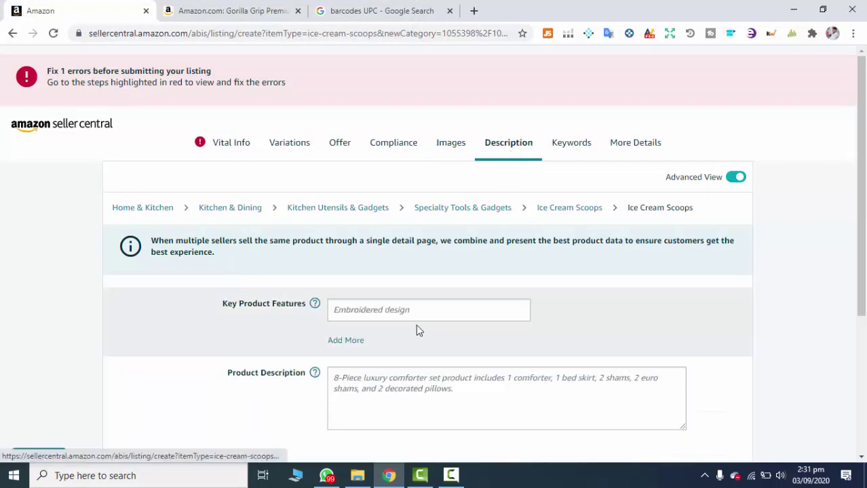
pyautogui.scroll(-2, 380, 331)
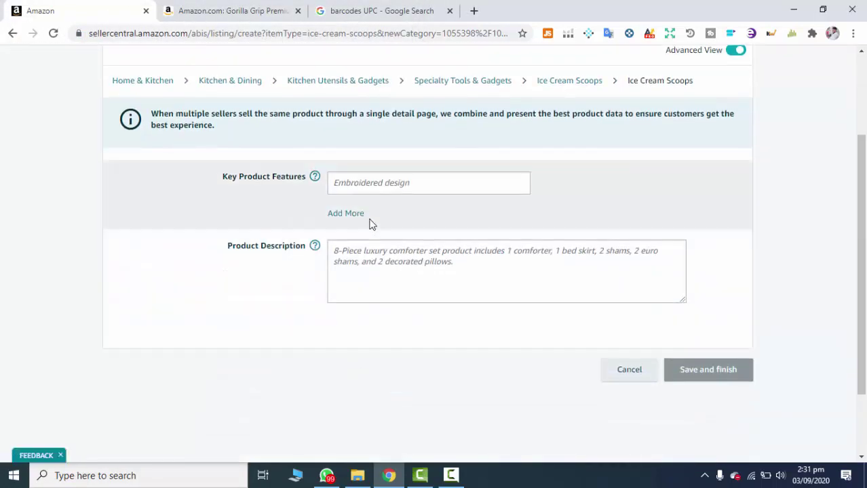
pyautogui.click(349, 219)
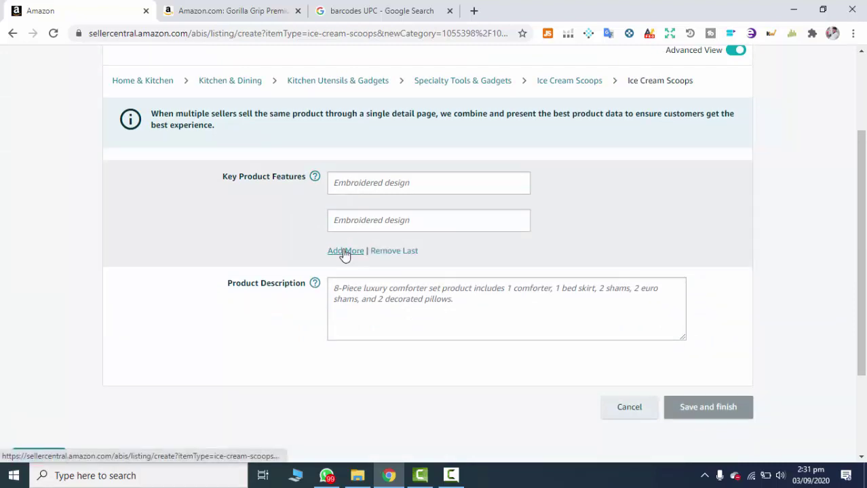
pyautogui.click(343, 250)
pyautogui.click(340, 288)
pyautogui.click(338, 331)
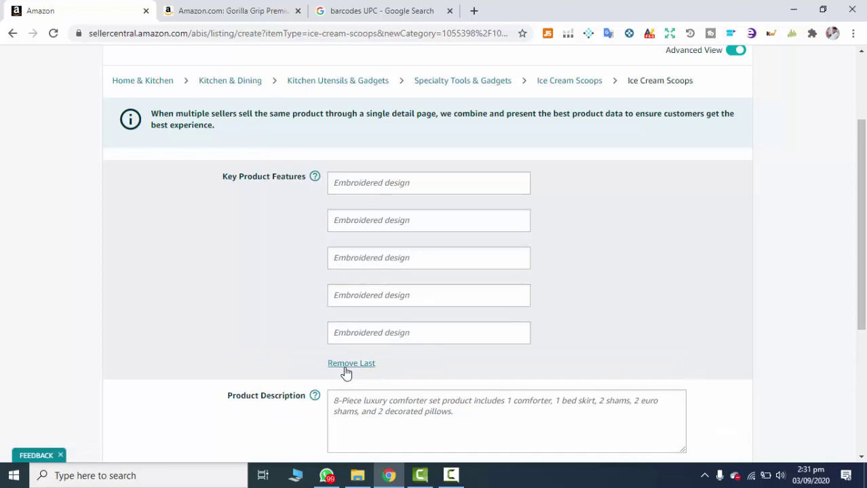
# Step: Copy the "WON'T BEND OR BREAK" bullet point from the Gorilla Grip scoop's product page
pyautogui.click(359, 186)
pyautogui.click(246, 13)
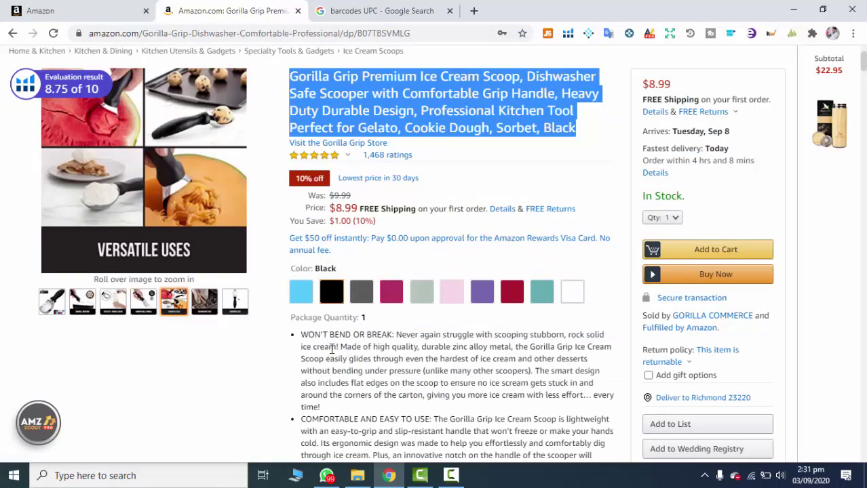
pyautogui.scroll(-2, 359, 343)
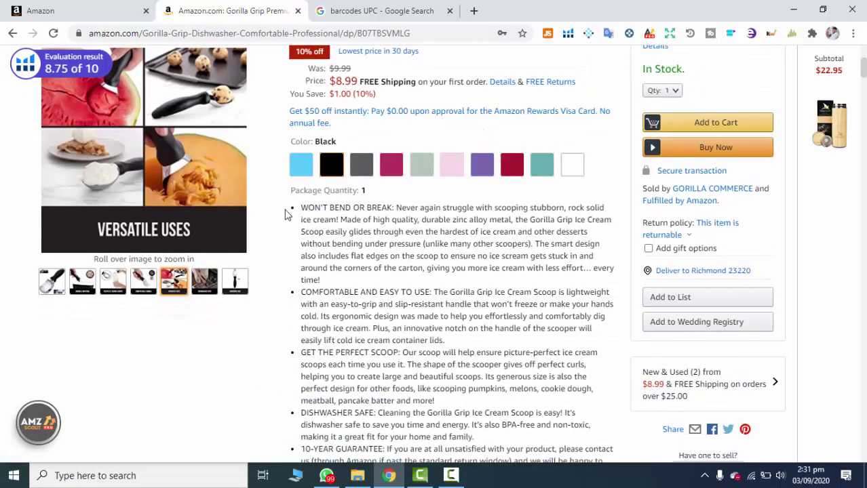
pyautogui.moveTo(300, 209); pyautogui.dragTo(326, 283)
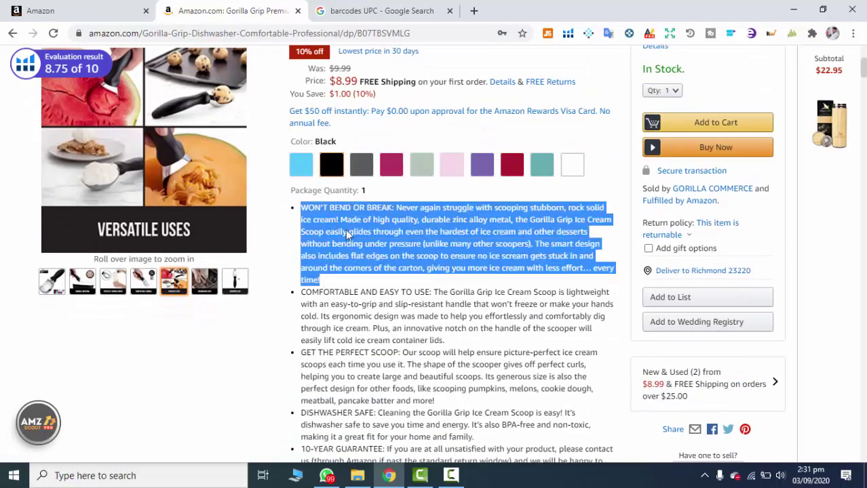
pyautogui.rightClick(341, 216)
pyautogui.click(348, 221)
# Step: Examine the remaining bullet points on the Gorilla Grip scoop's page, from "COMFORTABLE AND EASY TO USE" to "10-YEAR GUARANTEE"
pyautogui.moveTo(307, 291); pyautogui.dragTo(358, 319)
pyautogui.scroll(-2, 338, 356)
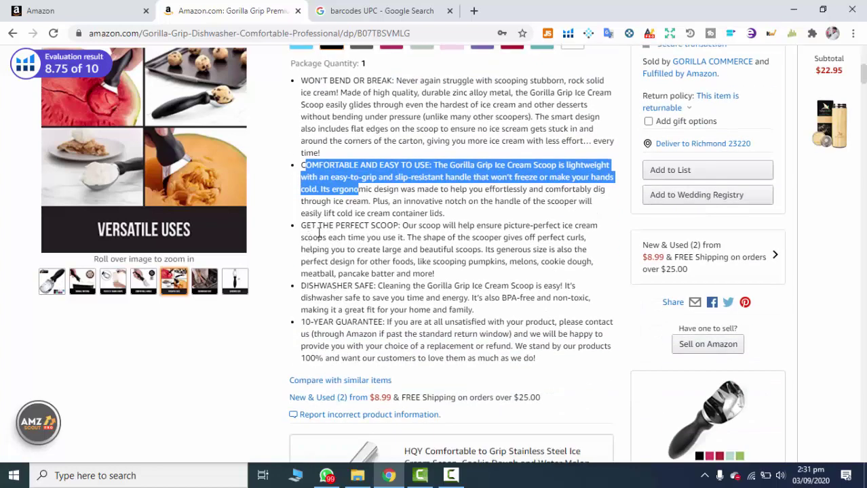
pyautogui.moveTo(301, 226); pyautogui.dragTo(387, 263)
pyautogui.moveTo(301, 287); pyautogui.dragTo(486, 313)
pyautogui.moveTo(305, 324); pyautogui.dragTo(535, 359)
pyautogui.click(333, 10)
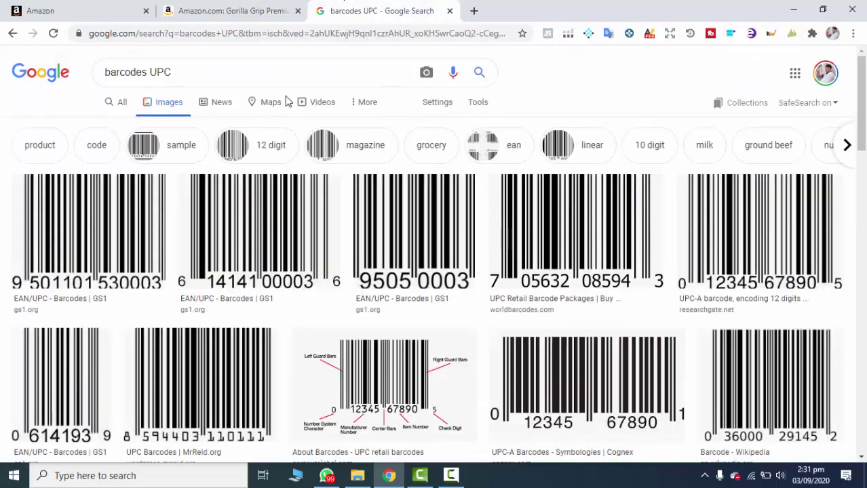
# Step: Paste the copied "WON'T BEND OR BREAK" bullet into the listing's first Key Product Features field
pyautogui.click(73, 7)
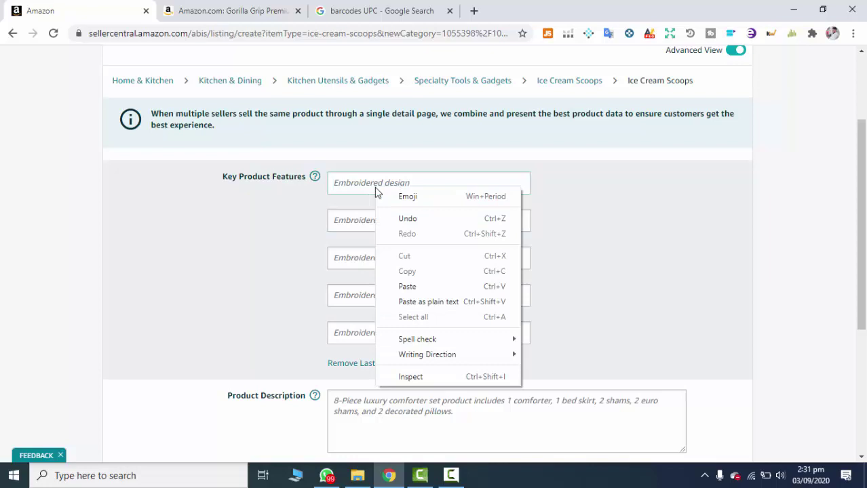
pyautogui.click(406, 286)
pyautogui.click(360, 228)
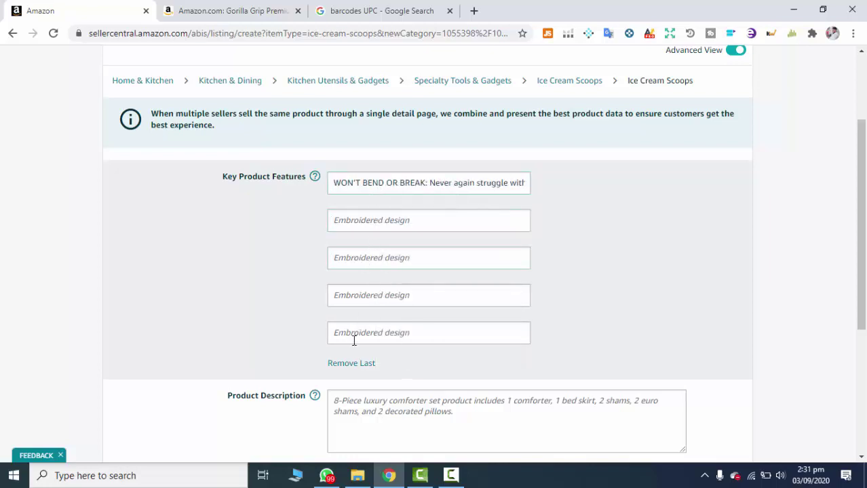
# Step: Enter the note "2000 CHARACTERS HTML TAG" as the Product Description and clear it again
pyautogui.click(235, 11)
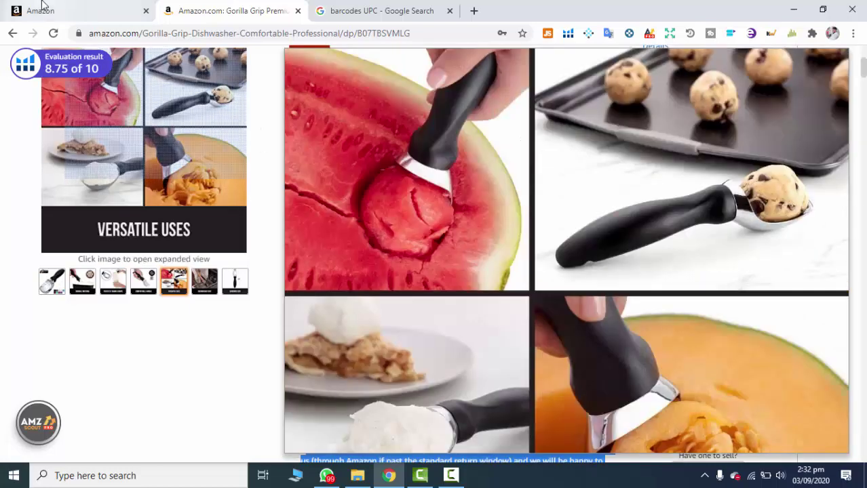
pyautogui.click(30, 9)
pyautogui.scroll(2, 465, 173)
pyautogui.scroll(-4, 468, 221)
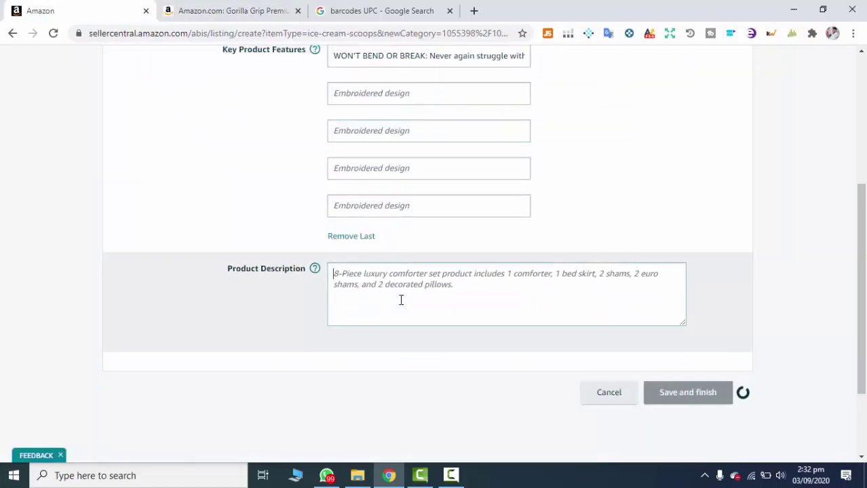
pyautogui.write('2000 CHARACTERS HTML TAG')
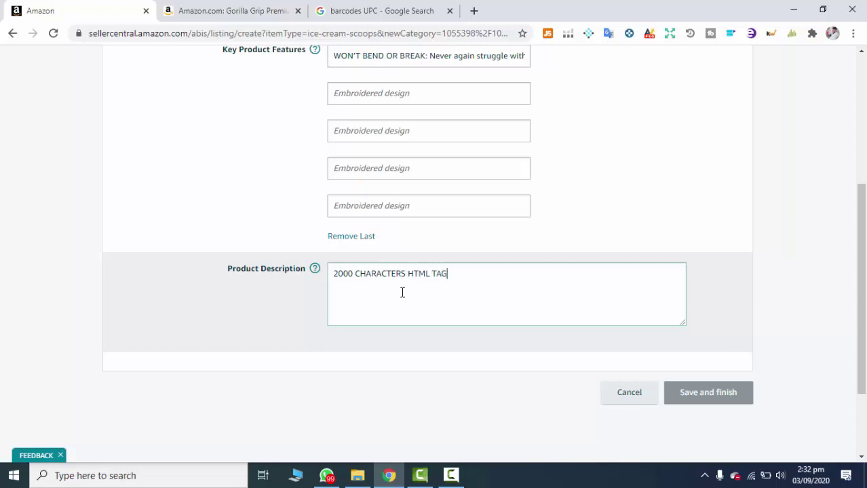
pyautogui.press('BackSpace')
pyautogui.press('BackSpace')
pyautogui.press('BackSpace')
pyautogui.press('BackSpace')
pyautogui.press('BackSpace')
pyautogui.press('BackSpace')
pyautogui.press('BackSpace')
pyautogui.press('BackSpace')
pyautogui.press('BackSpace')
pyautogui.press('BackSpace')
pyautogui.press('BackSpace')
pyautogui.press('BackSpace')
pyautogui.press('BackSpace')
pyautogui.press('BackSpace')
pyautogui.press('BackSpace')
pyautogui.press('BackSpace')
pyautogui.press('BackSpace')
pyautogui.press('BackSpace')
pyautogui.press('BackSpace')
pyautogui.press('BackSpace')
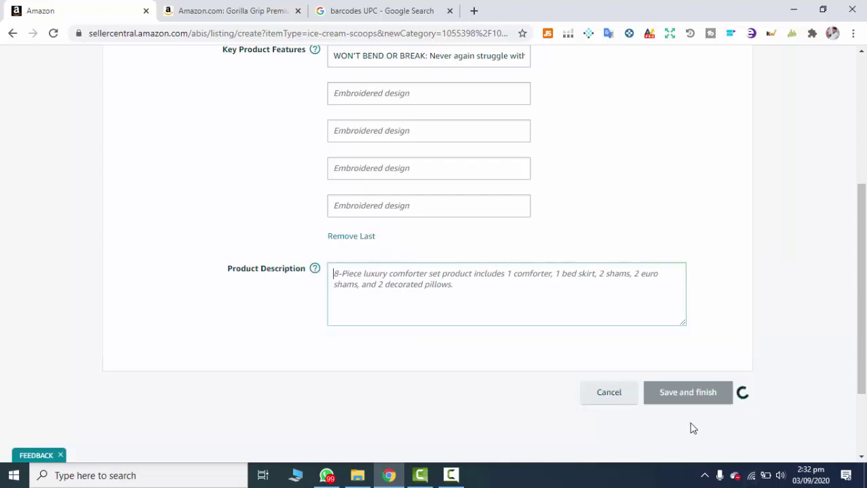
pyautogui.click(451, 476)
pyautogui.click(806, 427)
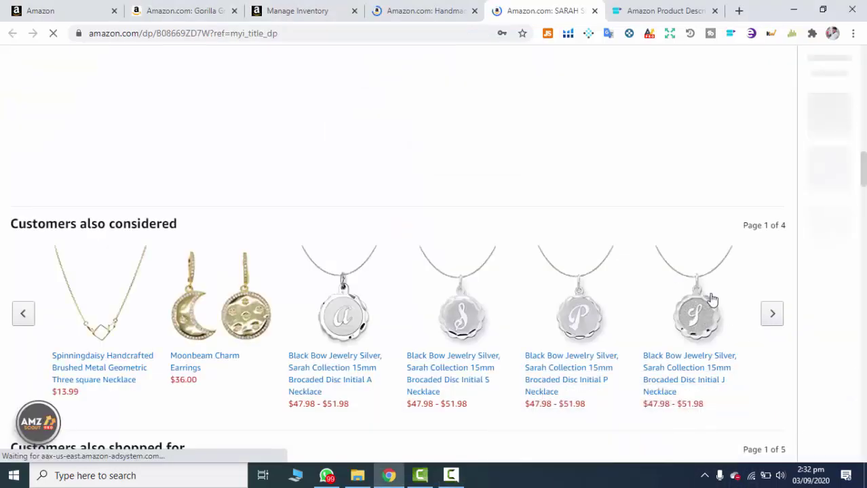
# Step: Review the SARAH SELECTS drop earrings page, from its images and bullet points down to the product description
pyautogui.scroll(9, 714, 299)
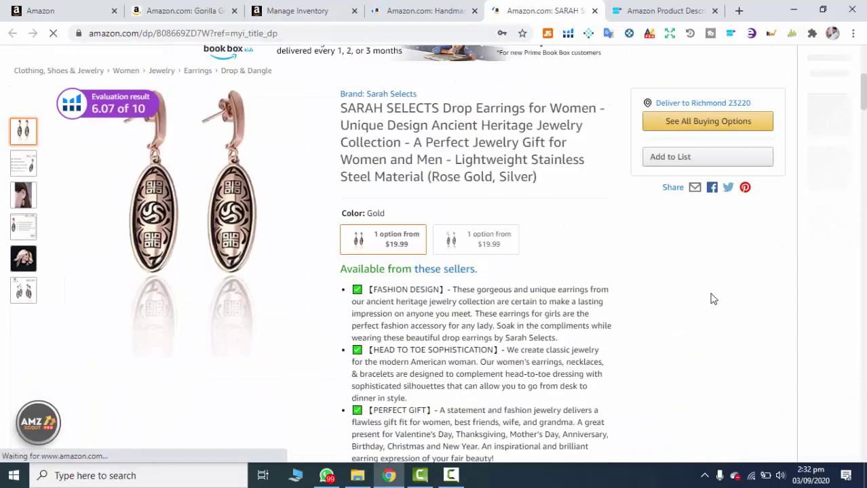
pyautogui.scroll(-4, 465, 327)
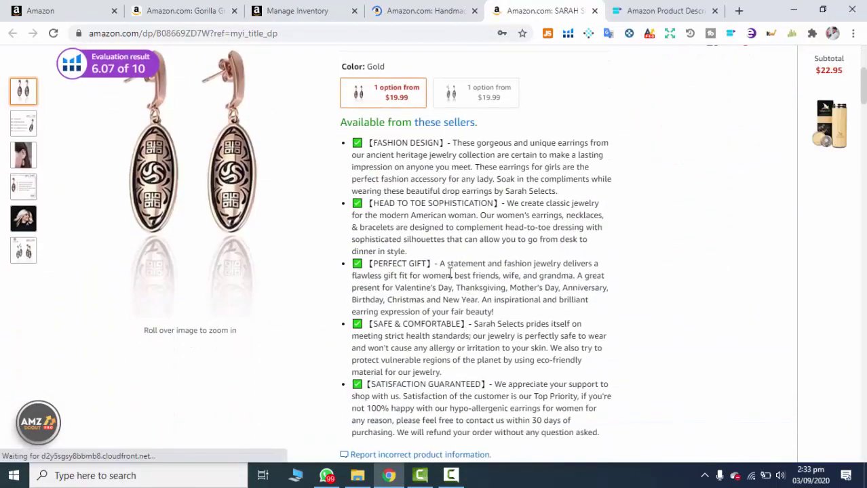
pyautogui.scroll(2, 504, 187)
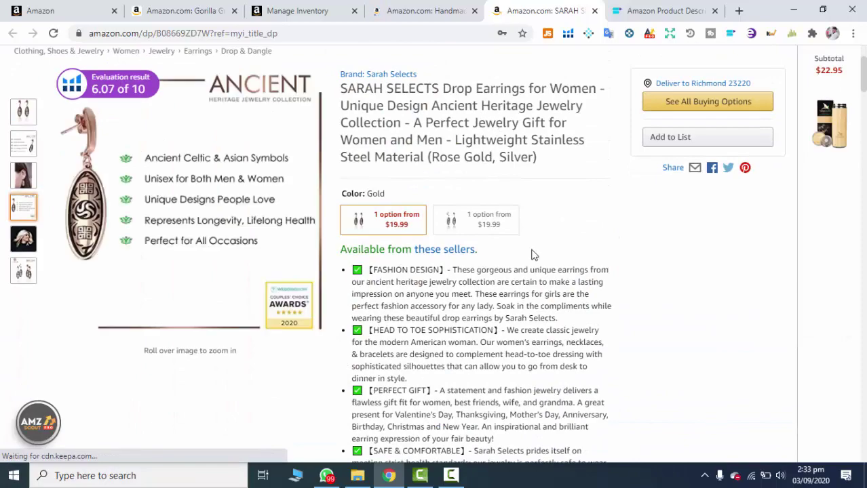
pyautogui.scroll(-7, 526, 254)
pyautogui.scroll(-12, 473, 266)
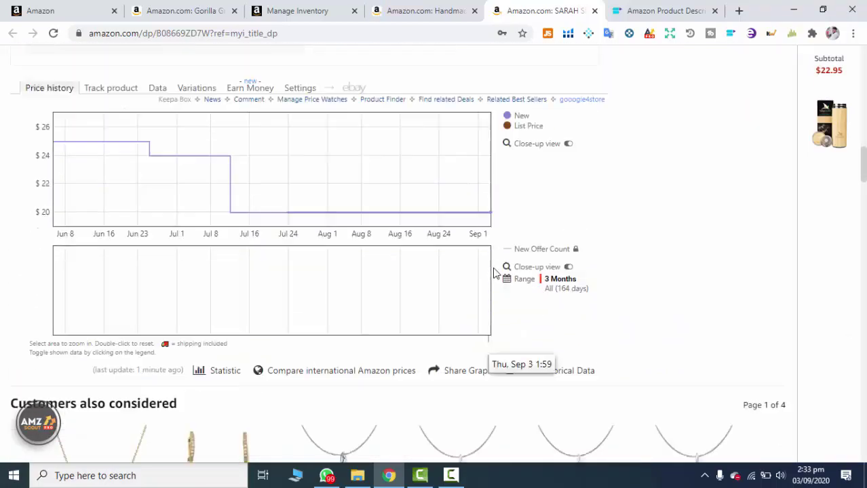
pyautogui.scroll(-15, 502, 270)
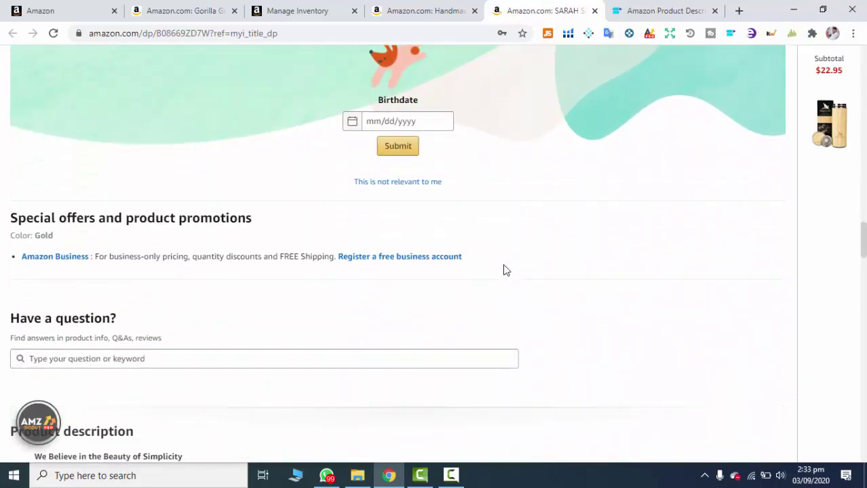
pyautogui.scroll(3, 504, 270)
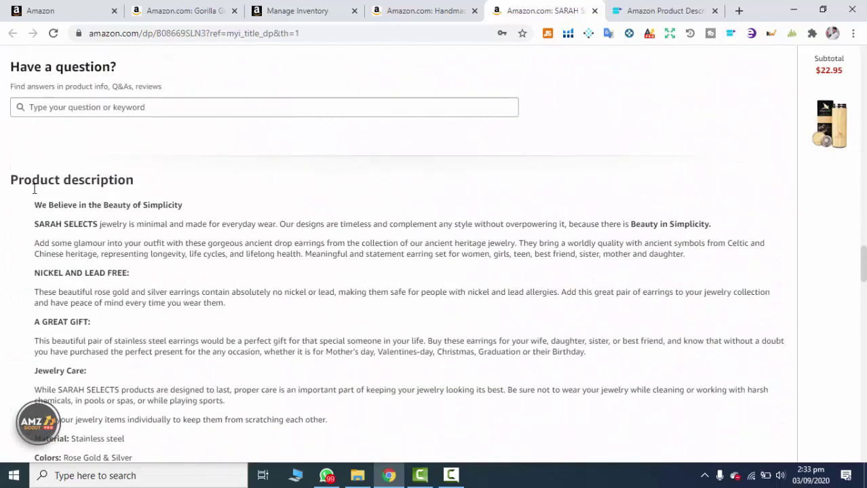
# Step: Examine the bold headings, paragraphs and closing call to action in the SARAH SELECTS earrings' product description
pyautogui.scroll(-2, 36, 192)
pyautogui.scroll(2, 37, 192)
pyautogui.scroll(-2, 44, 201)
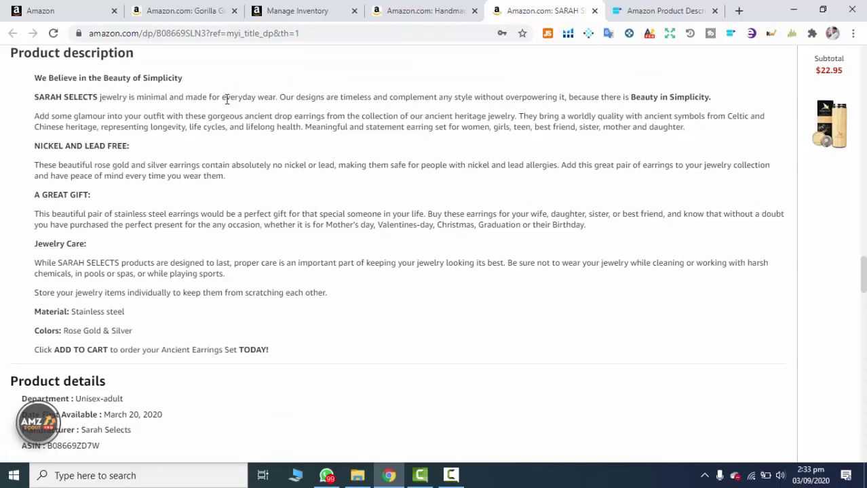
pyautogui.moveTo(40, 147); pyautogui.dragTo(122, 146)
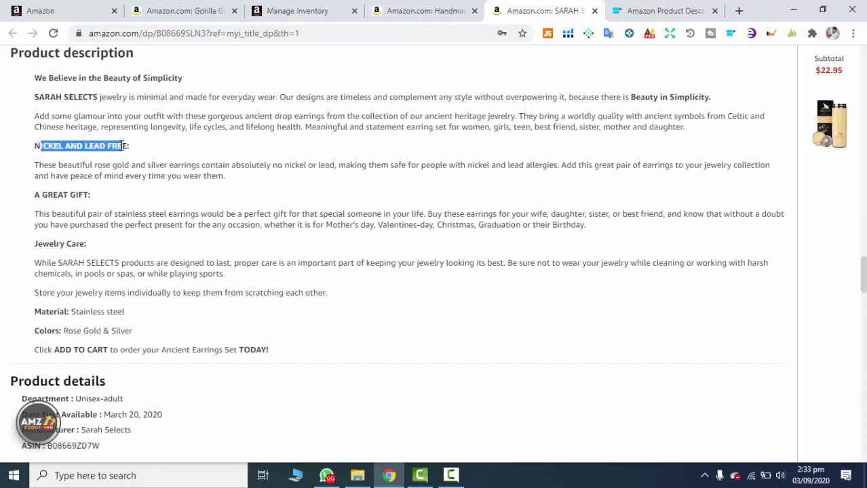
pyautogui.moveTo(53, 195); pyautogui.dragTo(75, 194)
pyautogui.moveTo(42, 225); pyautogui.dragTo(98, 224)
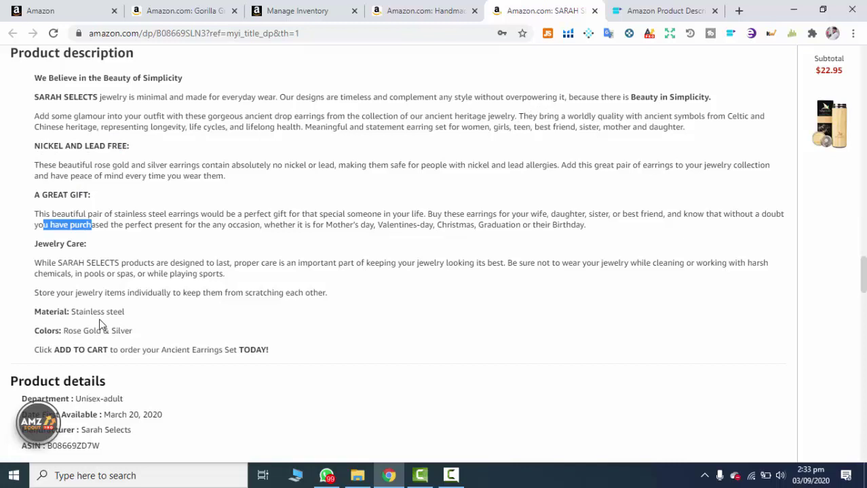
pyautogui.click(56, 319)
pyautogui.moveTo(60, 350); pyautogui.dragTo(77, 352)
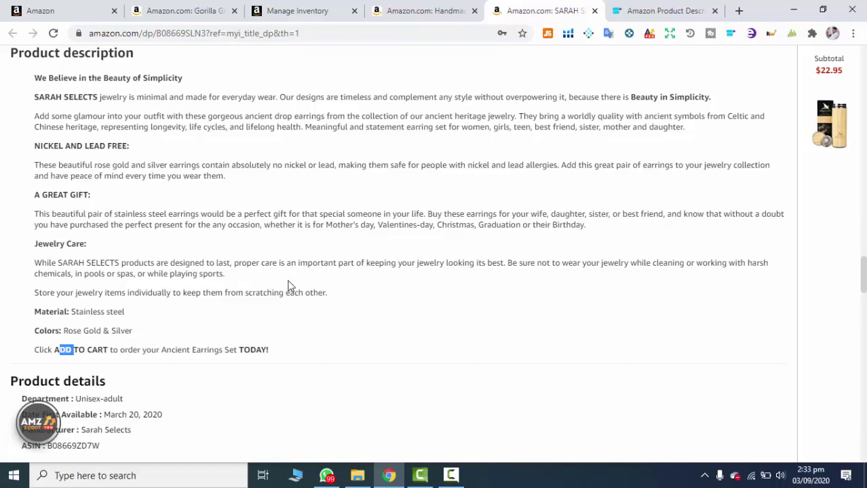
pyautogui.moveTo(36, 77); pyautogui.dragTo(267, 344)
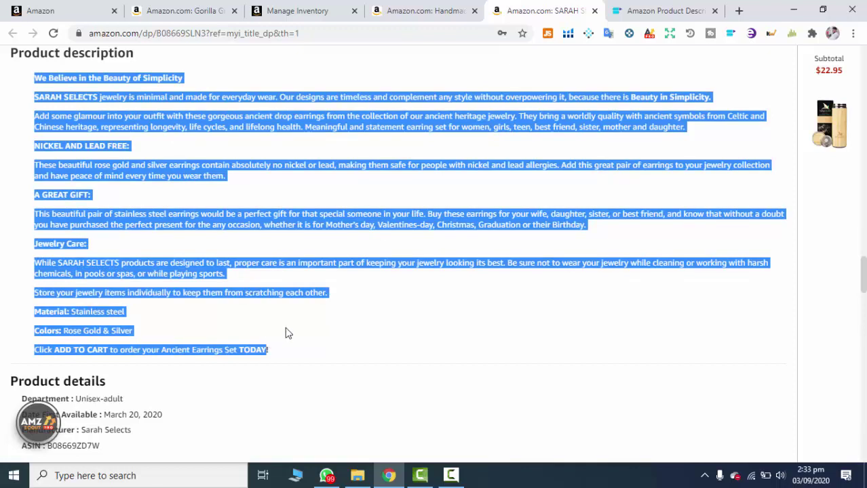
pyautogui.click(309, 318)
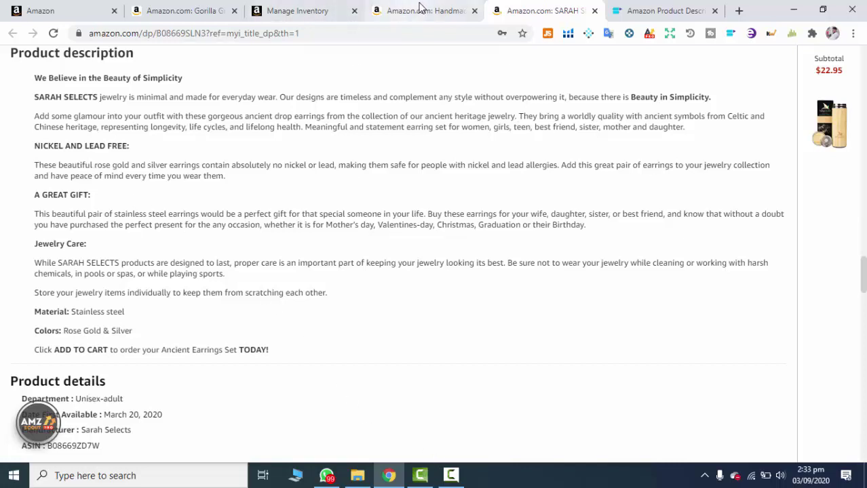
pyautogui.press('F9')
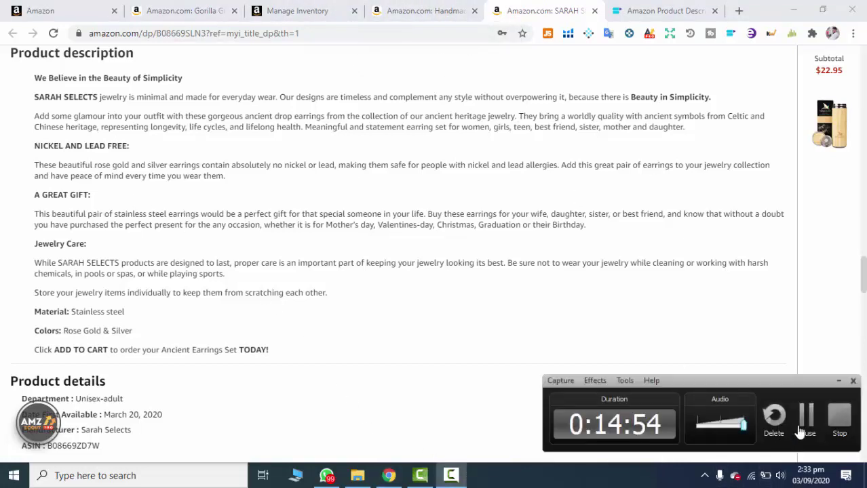
pyautogui.click(805, 426)
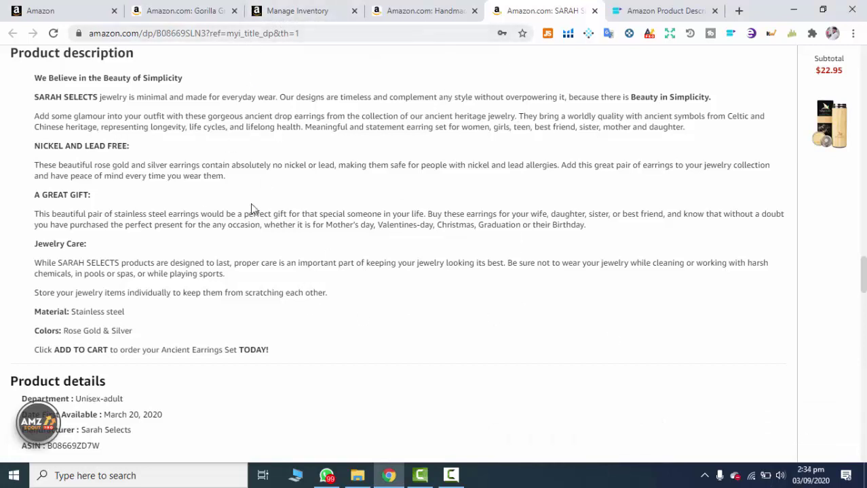
# Step: Examine the unformatted product description on the handmade turquoise buckeye resin earrings page
pyautogui.click(414, 12)
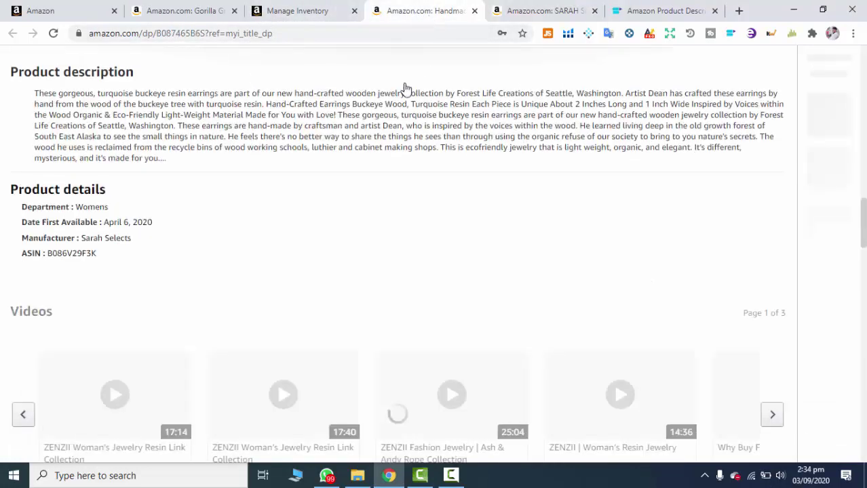
pyautogui.moveTo(37, 93); pyautogui.dragTo(192, 160)
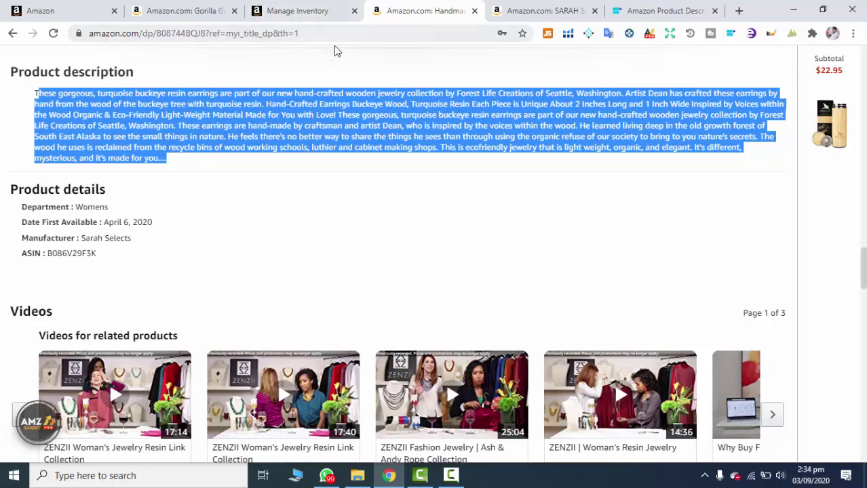
pyautogui.click(342, 122)
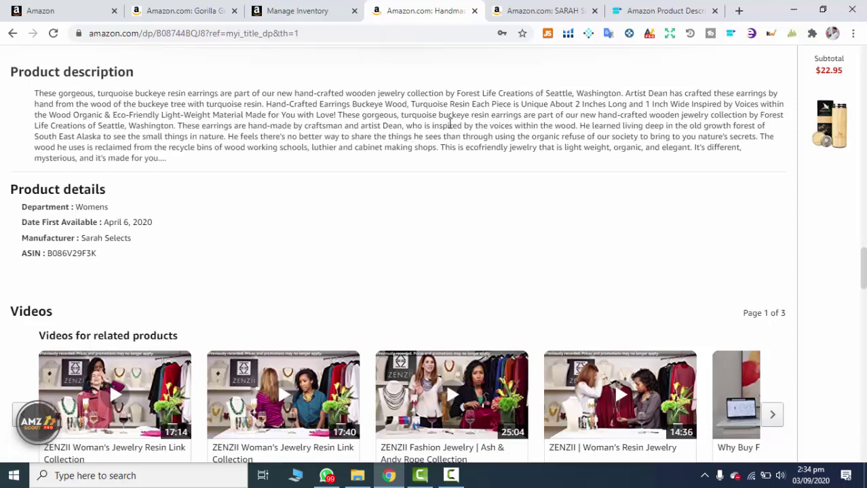
# Step: Switch to SellerApp's Amazon Product Description Editor and place the cursor in its empty description box
pyautogui.click(633, 10)
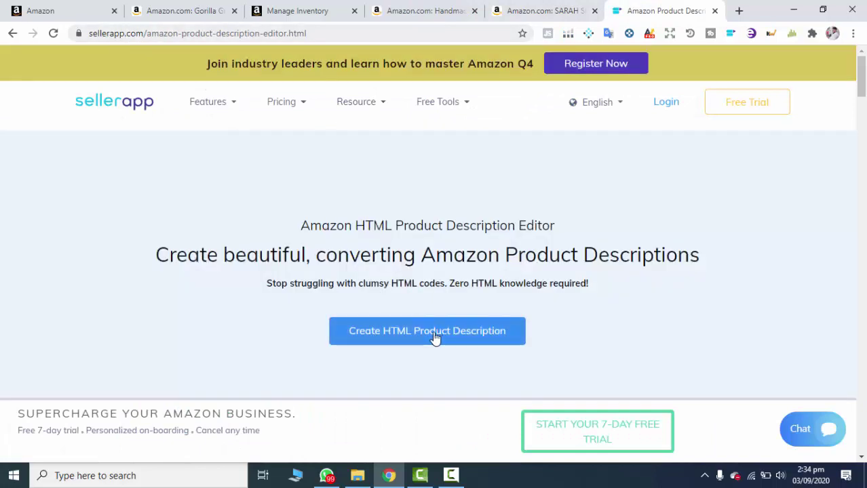
pyautogui.scroll(-3, 431, 338)
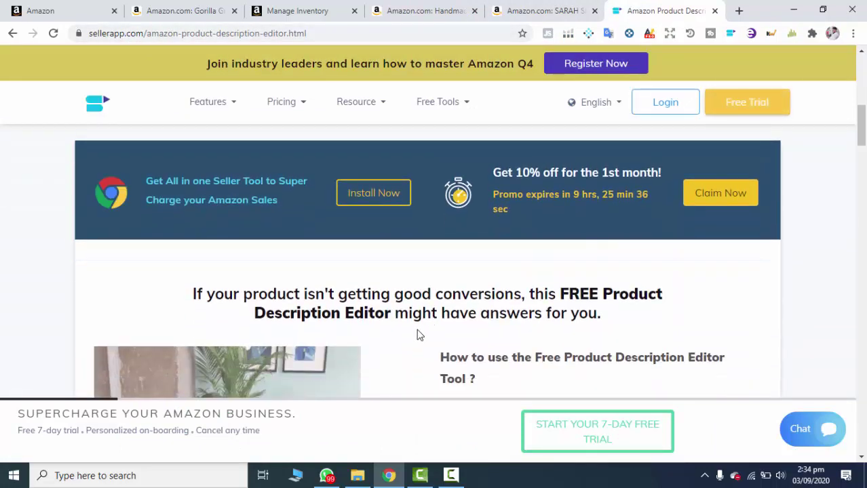
pyautogui.scroll(-4, 415, 335)
pyautogui.scroll(7, 285, 143)
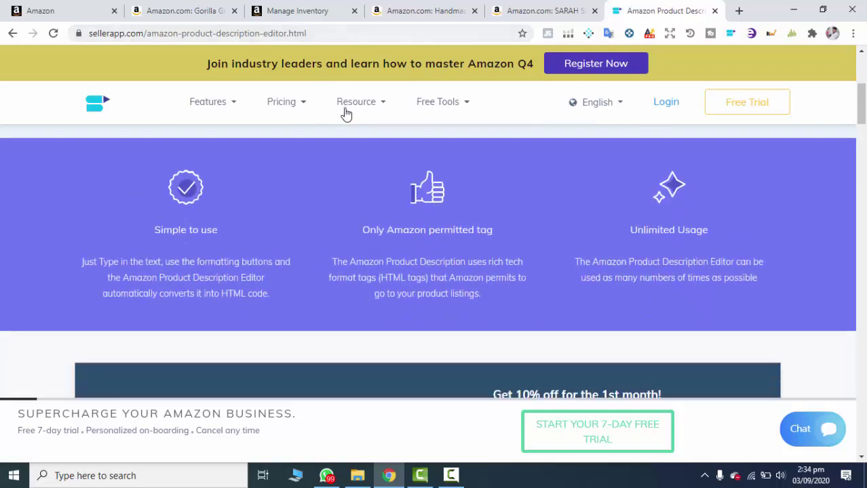
pyautogui.moveTo(346, 107)
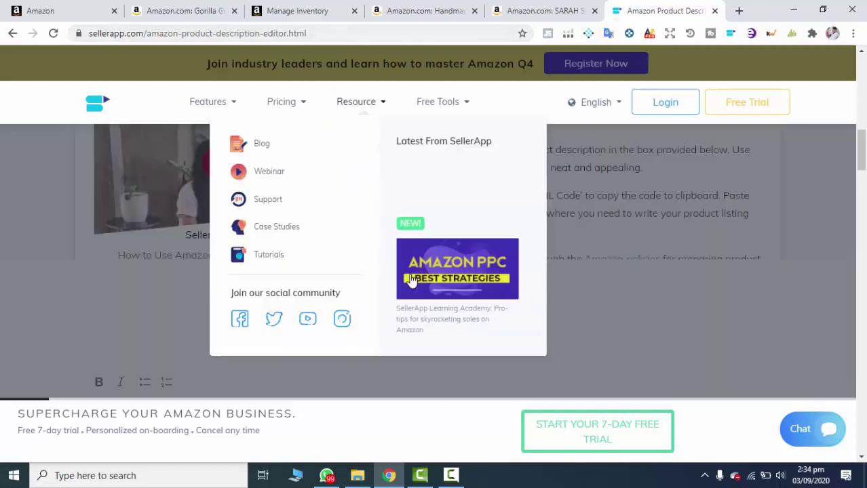
pyautogui.scroll(-2, 336, 289)
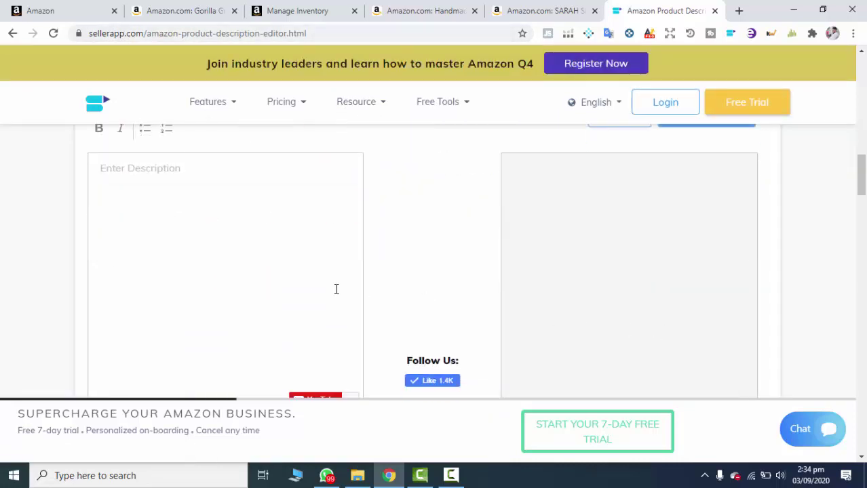
pyautogui.click(182, 233)
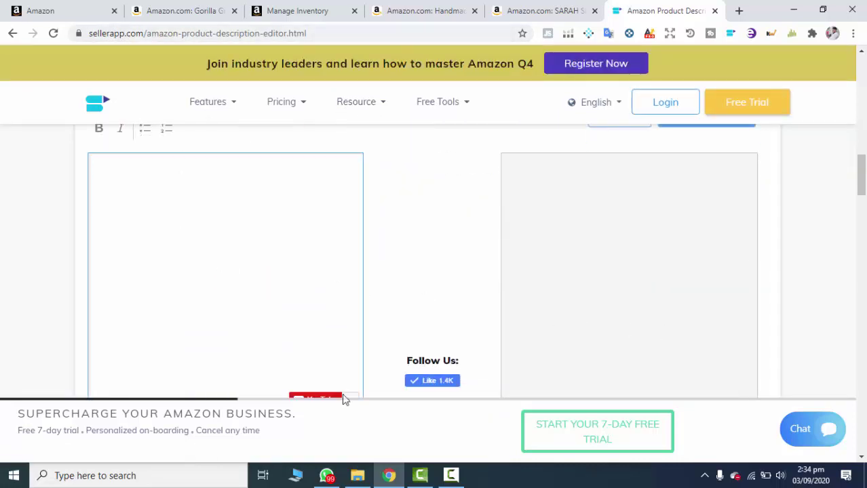
# Step: Copy the full SARAH SELECTS earrings product description, from "We Believe in the Beauty of Simplicity" through "TODAY!"
pyautogui.click(390, 476)
pyautogui.click(391, 475)
pyautogui.click(429, 19)
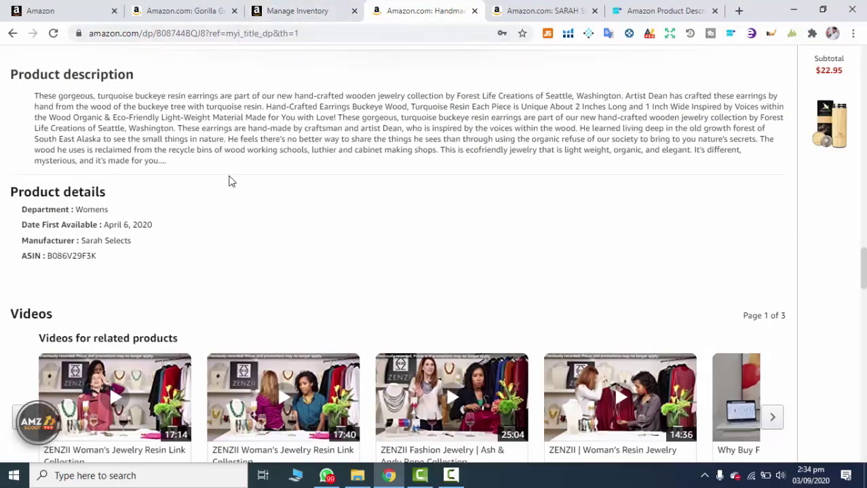
pyautogui.scroll(2, 229, 181)
pyautogui.click(534, 13)
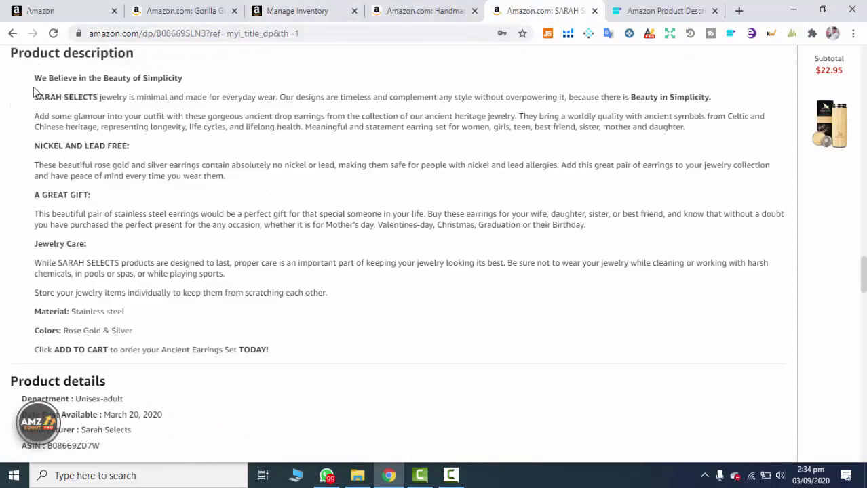
pyautogui.moveTo(33, 86); pyautogui.dragTo(272, 360)
pyautogui.hotkey('ctrl', 'c')
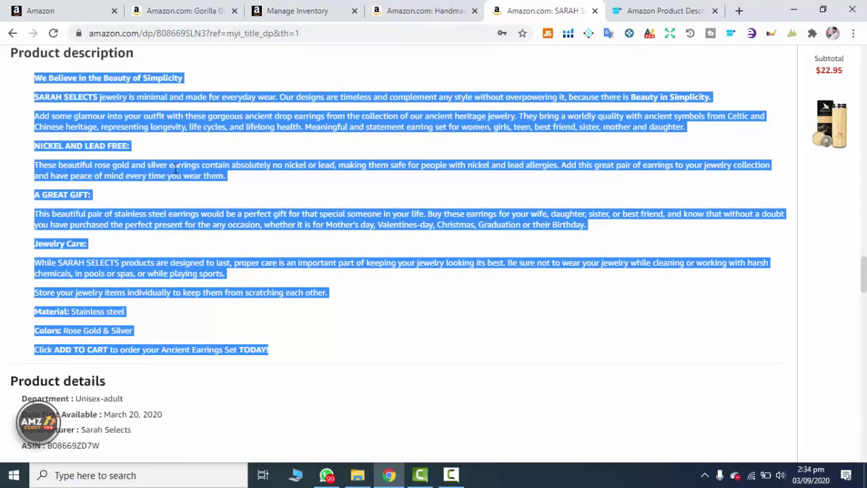
pyautogui.rightClick(141, 133)
pyautogui.click(163, 142)
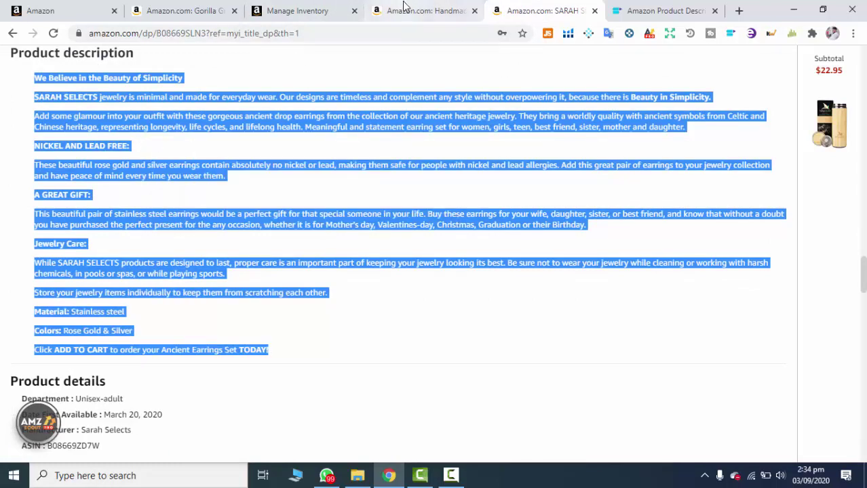
# Step: Paste the copied earrings description into the SellerApp editor and inspect the tags in the generated HTML code
pyautogui.click(663, 13)
pyautogui.rightClick(180, 246)
pyautogui.click(207, 343)
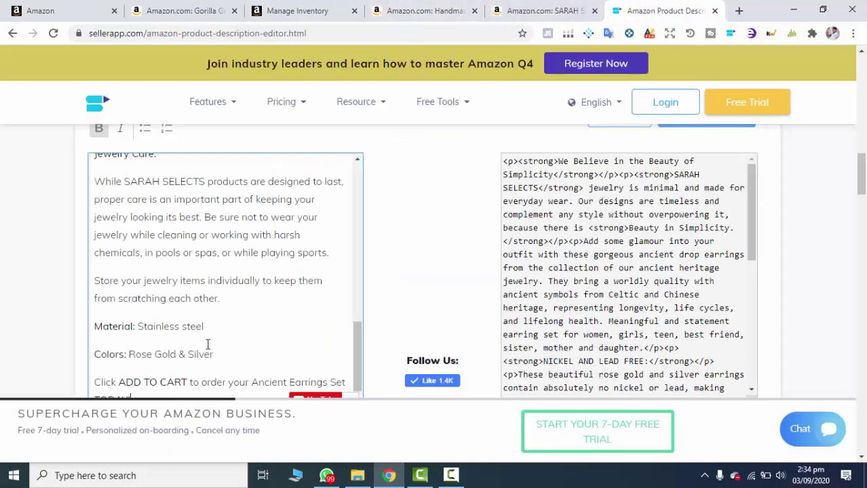
pyautogui.scroll(10, 211, 282)
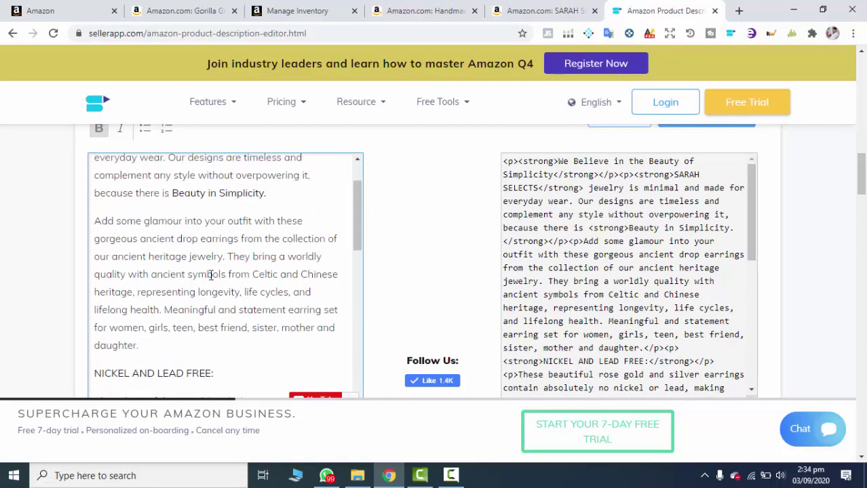
pyautogui.scroll(2, 210, 274)
pyautogui.scroll(-2, 219, 283)
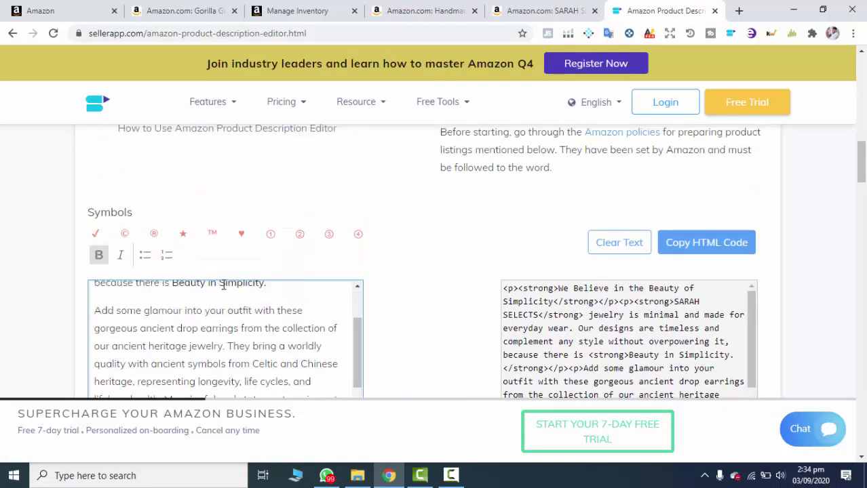
pyautogui.scroll(2, 224, 284)
pyautogui.moveTo(860, 177)
pyautogui.mouseDown()
pyautogui.moveTo(862, 206)
pyautogui.moveTo(862, 178)
pyautogui.mouseUp()
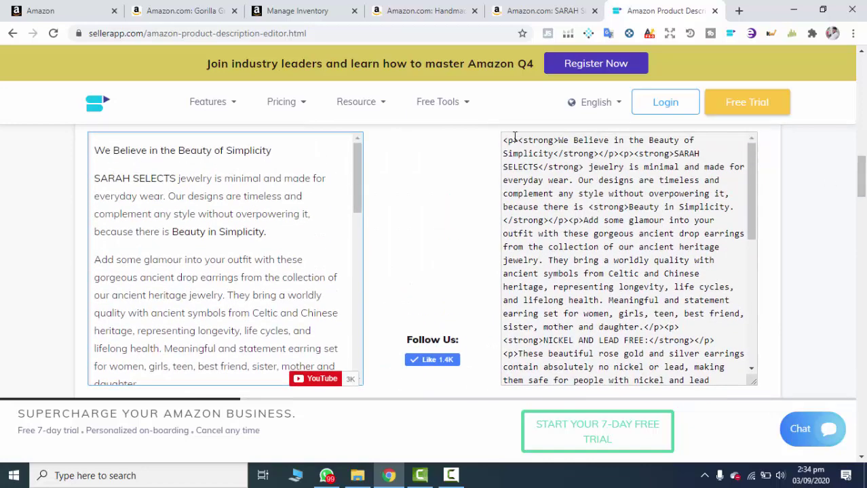
pyautogui.moveTo(504, 141); pyautogui.dragTo(513, 141)
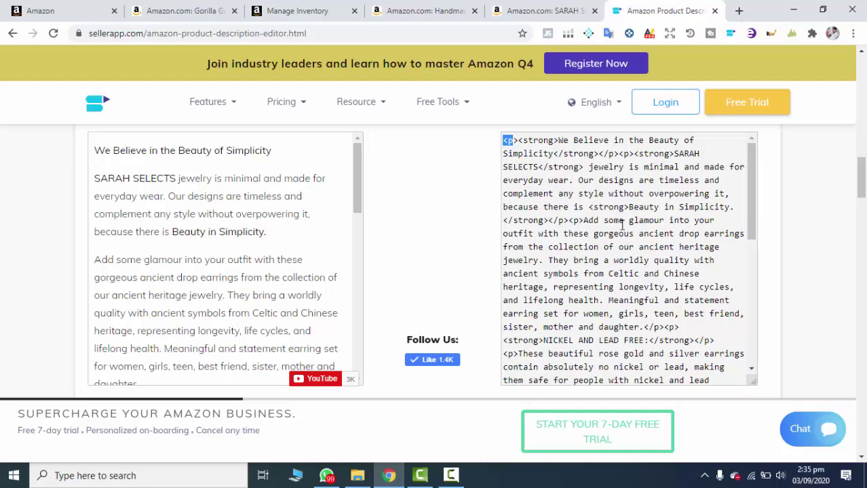
# Step: Copy the generated HTML code from SellerApp and paste it into the ice cream scoop listing's Product Description field
pyautogui.scroll(2, 678, 245)
pyautogui.click(706, 224)
pyautogui.click(310, 8)
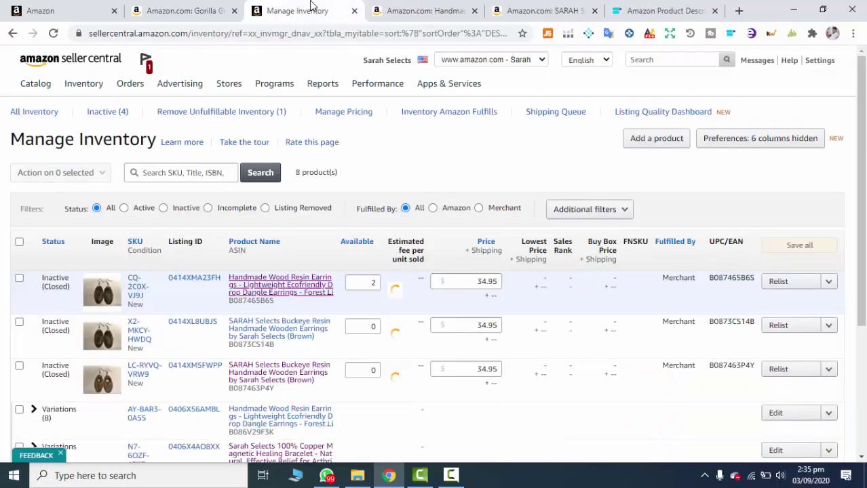
pyautogui.click(41, 11)
pyautogui.scroll(-4, 434, 244)
pyautogui.click(392, 279)
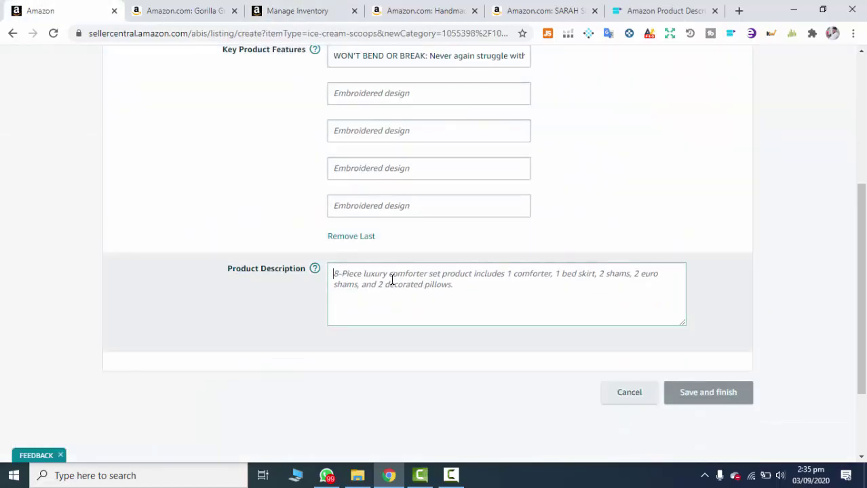
pyautogui.rightClick(385, 285)
pyautogui.click(424, 186)
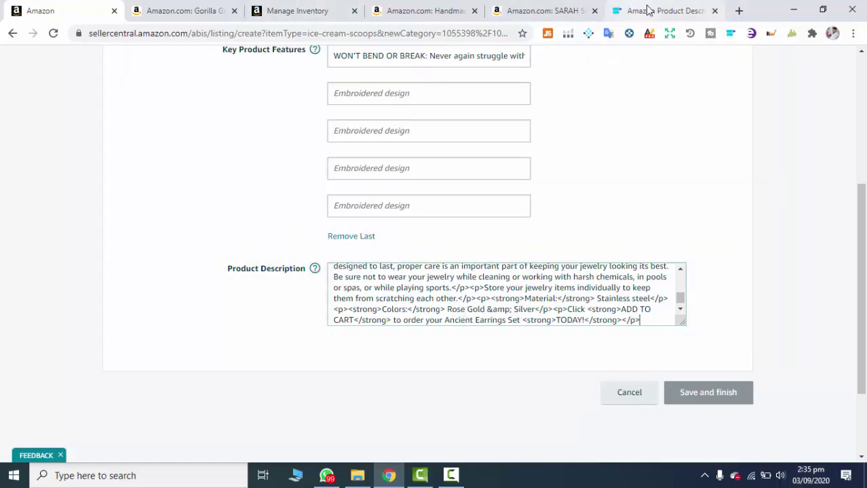
# Step: Compare the formatted text in the SellerApp editor with the plain description on the handmade earrings page
pyautogui.click(621, 9)
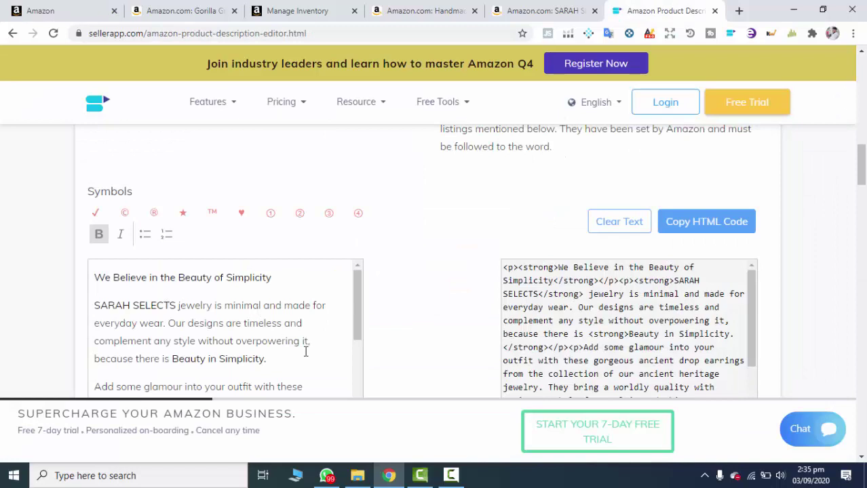
pyautogui.click(434, 10)
pyautogui.moveTo(85, 221); pyautogui.dragTo(193, 253)
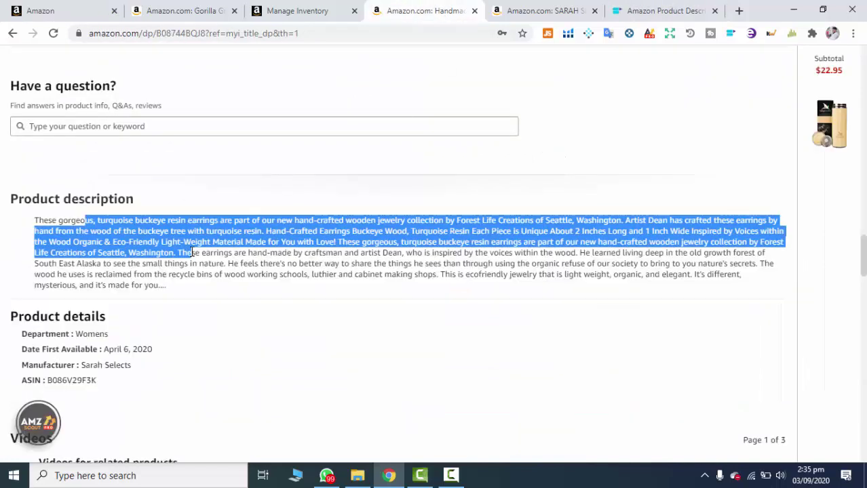
# Step: Return to the ice cream scoop listing and open its Keywords section
pyautogui.click(299, 10)
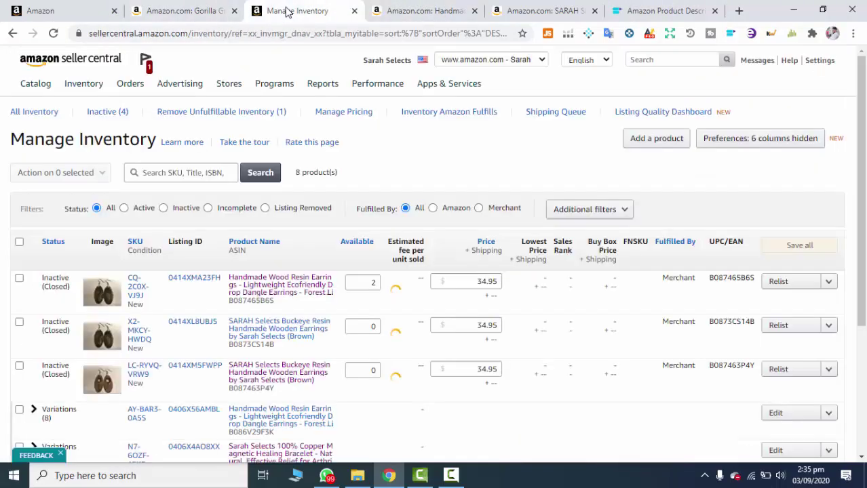
pyautogui.click(102, 11)
pyautogui.scroll(3, 577, 197)
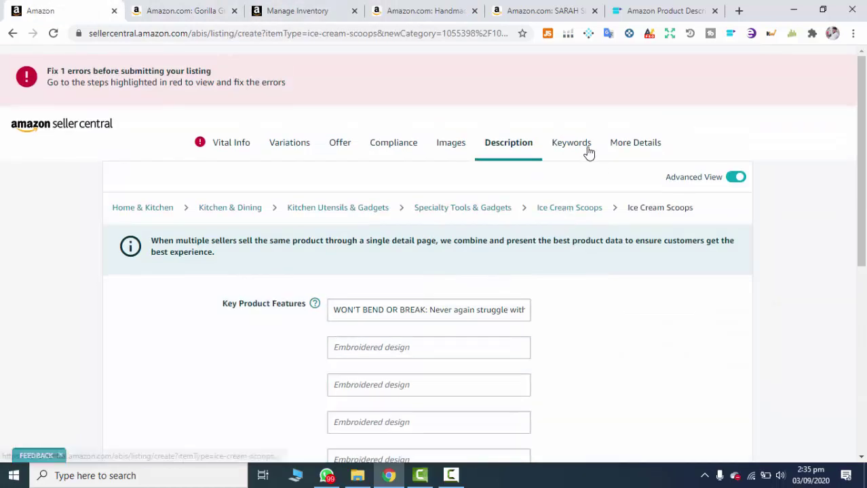
pyautogui.click(587, 151)
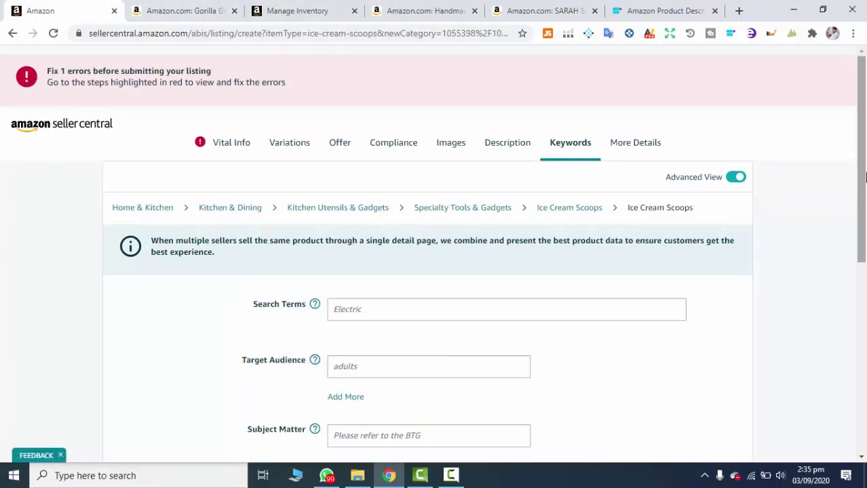
pyautogui.scroll(-2, 863, 165)
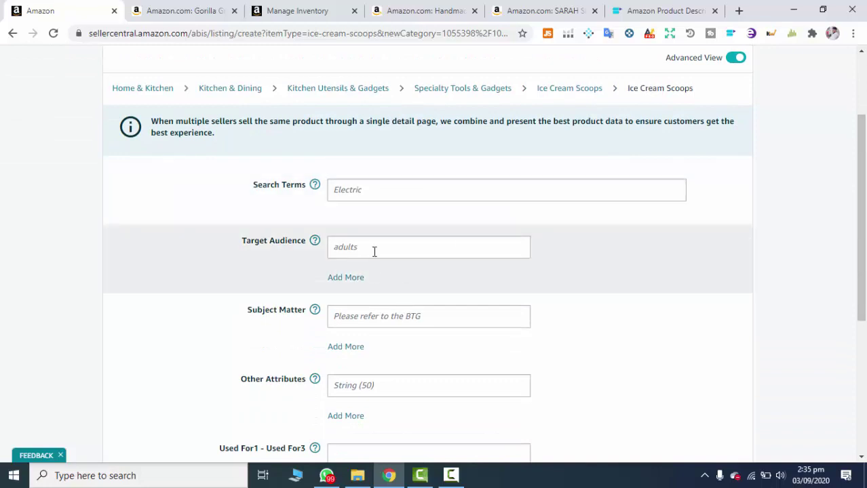
# Step: Browse the options offered for Target Audience, Subject Matter and Other Attributes, and review the Used For and Search Terms fields
pyautogui.click(374, 251)
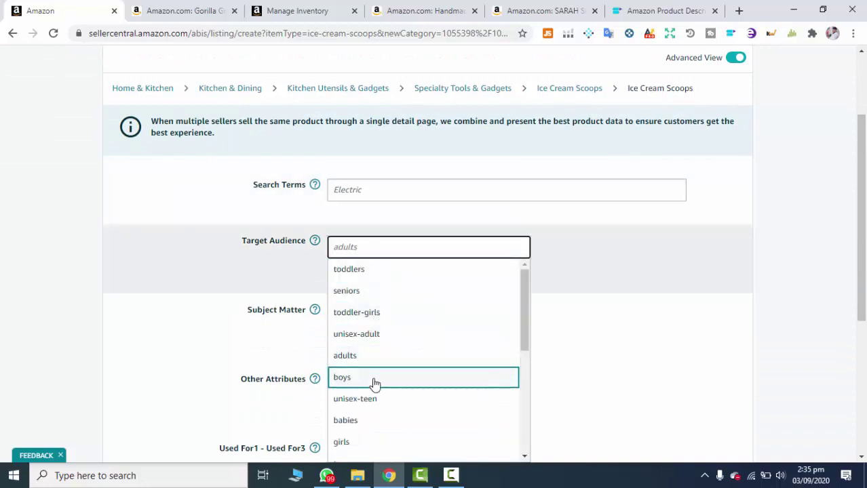
pyautogui.click(688, 293)
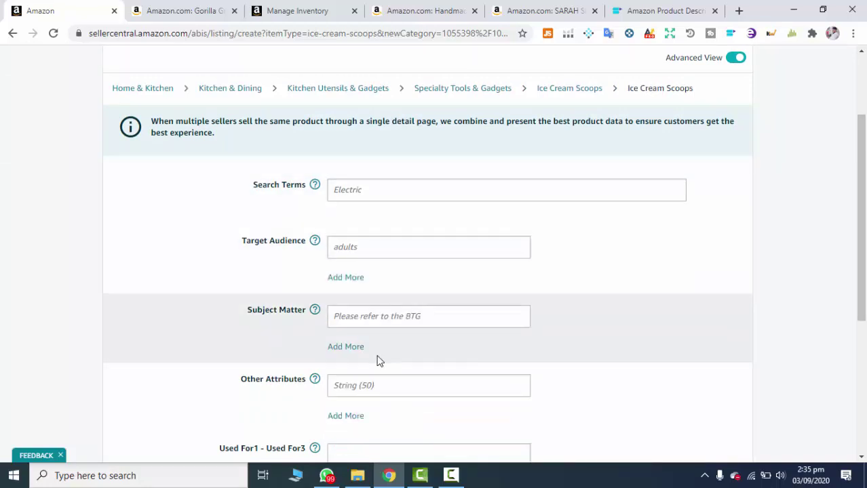
pyautogui.click(355, 322)
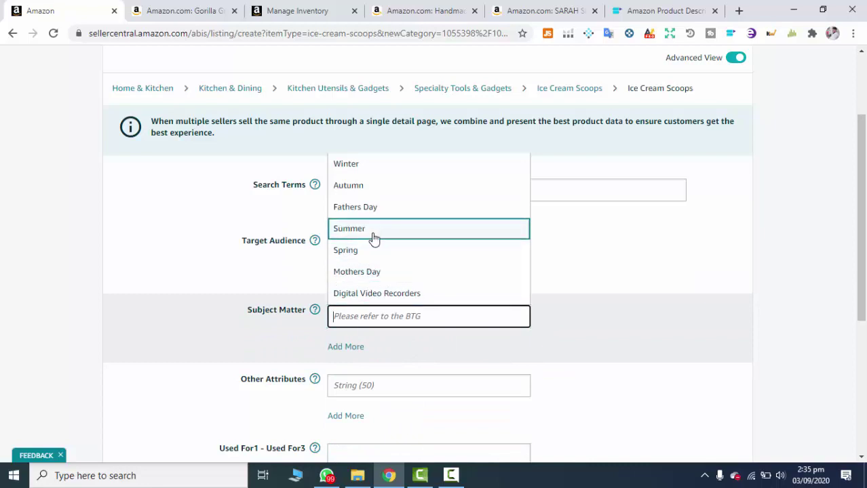
pyautogui.click(705, 263)
pyautogui.click(360, 385)
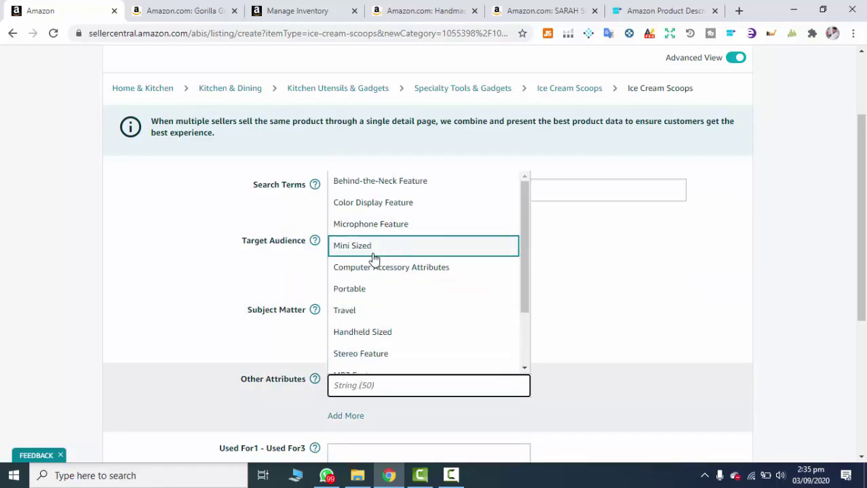
pyautogui.scroll(-2, 374, 257)
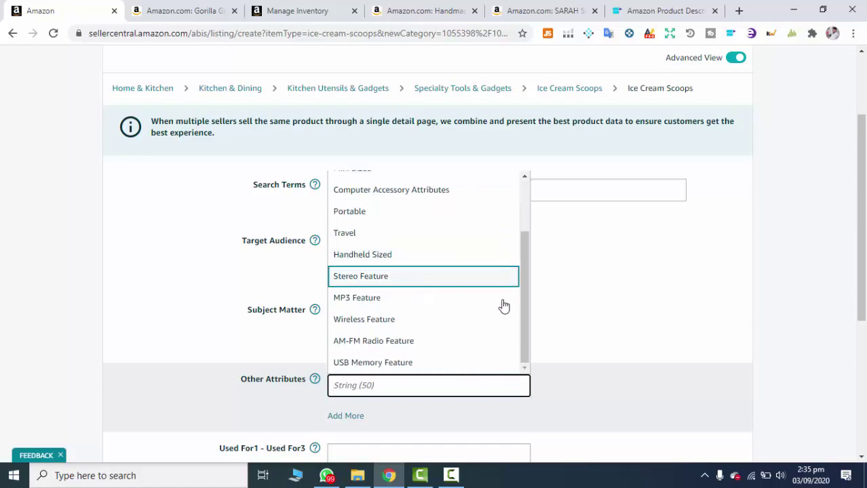
pyautogui.click(726, 252)
pyautogui.scroll(-2, 454, 310)
pyautogui.click(381, 332)
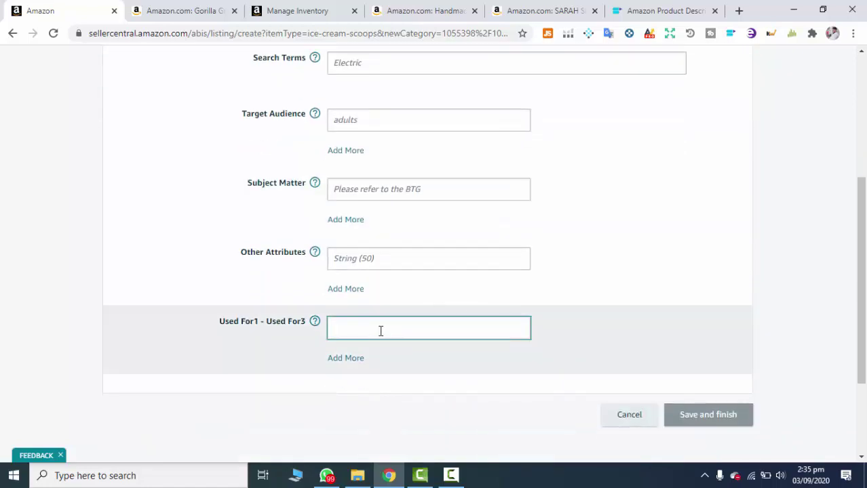
pyautogui.scroll(2, 414, 305)
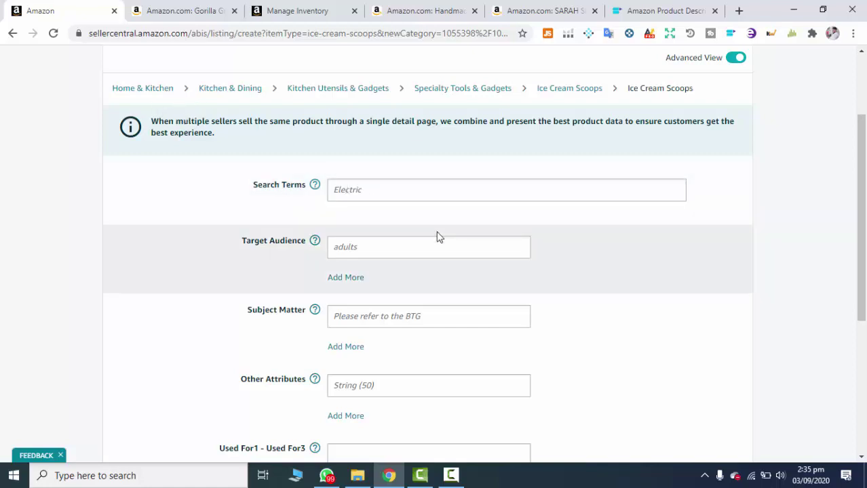
pyautogui.click(480, 241)
pyautogui.click(515, 224)
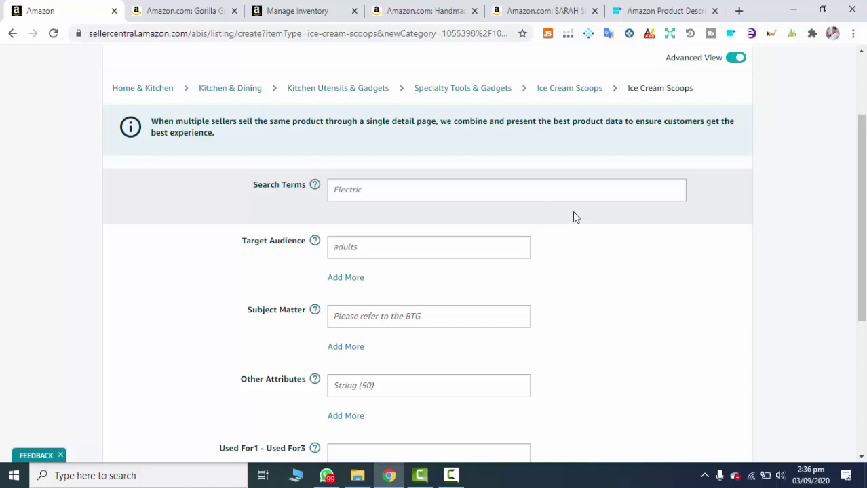
pyautogui.click(355, 197)
pyautogui.write('250 CHARACTERS')
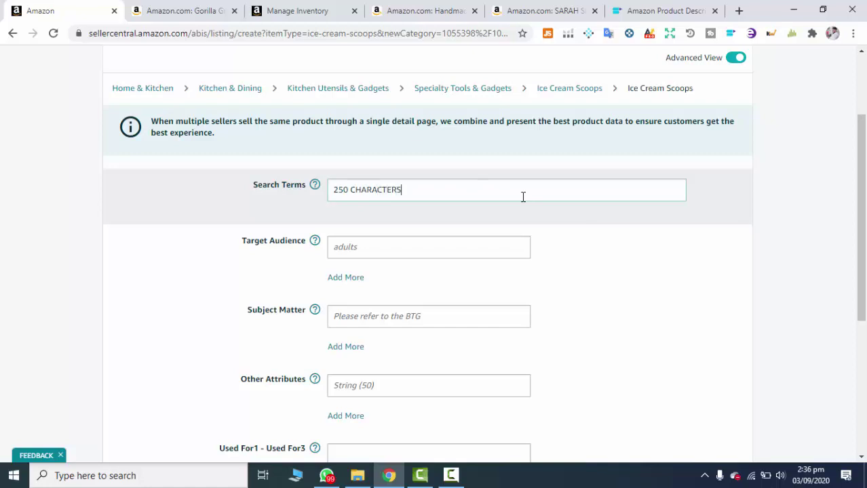
pyautogui.press('BackSpace')
pyautogui.press('BackSpace')
pyautogui.press('BackSpace')
pyautogui.press('BackSpace')
pyautogui.press('BackSpace')
pyautogui.press('BackSpace')
pyautogui.press('BackSpace')
pyautogui.press('BackSpace')
pyautogui.press('BackSpace')
pyautogui.press('BackSpace')
pyautogui.press('BackSpace')
pyautogui.press('BackSpace')
pyautogui.press('BackSpace')
pyautogui.press('BackSpace')
# Step: Enter "ICE CREAM SCOOPS SPOONS" in the listing's Search Terms field
pyautogui.write('iCE CREA')
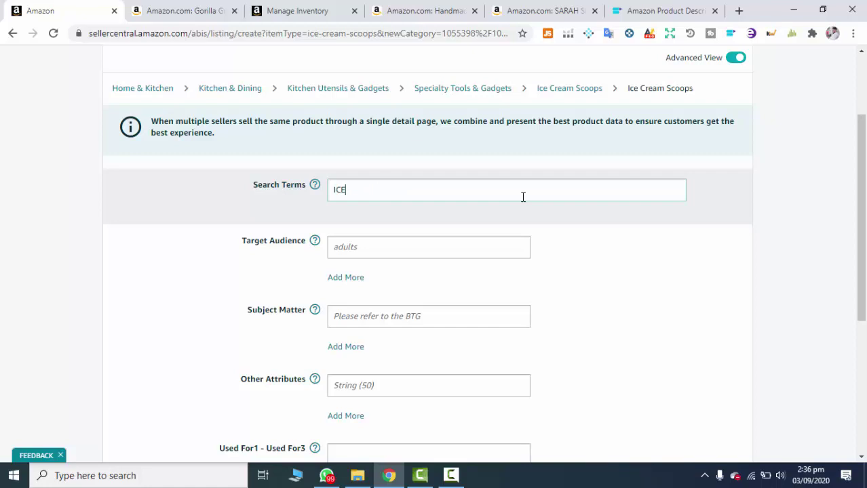
pyautogui.write('M SCOOPS')
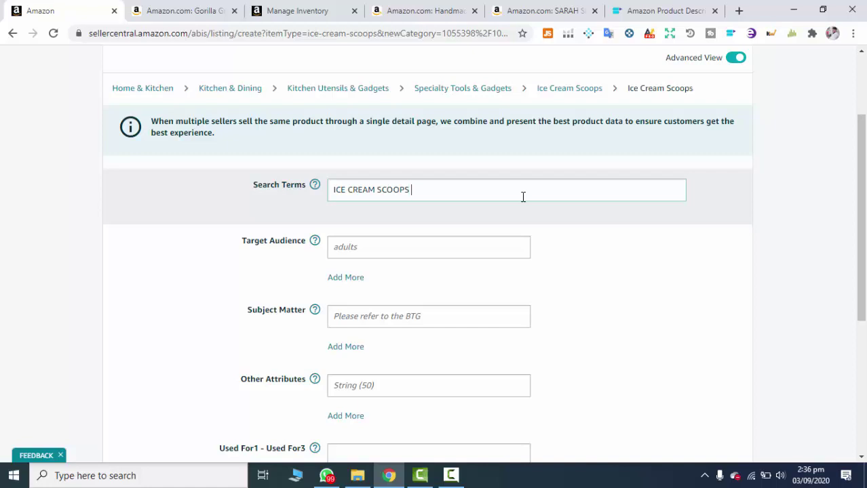
pyautogui.write('SPOONS')
pyautogui.moveTo(332, 191); pyautogui.dragTo(446, 192)
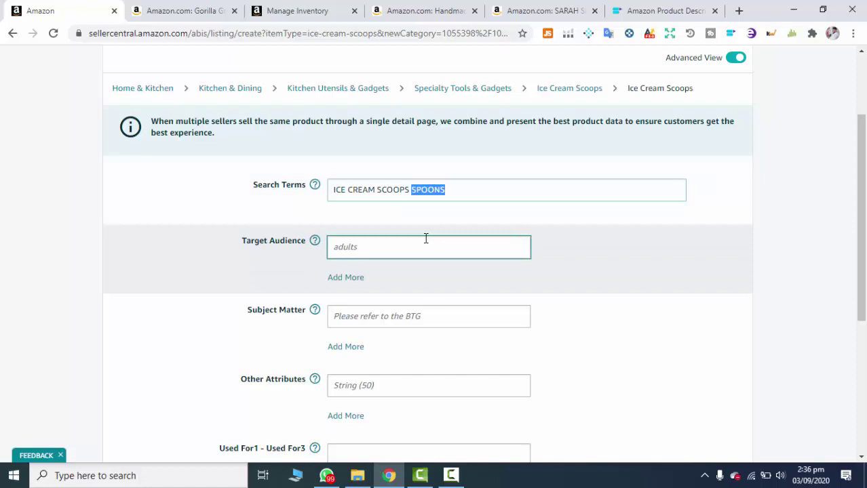
pyautogui.click(436, 191)
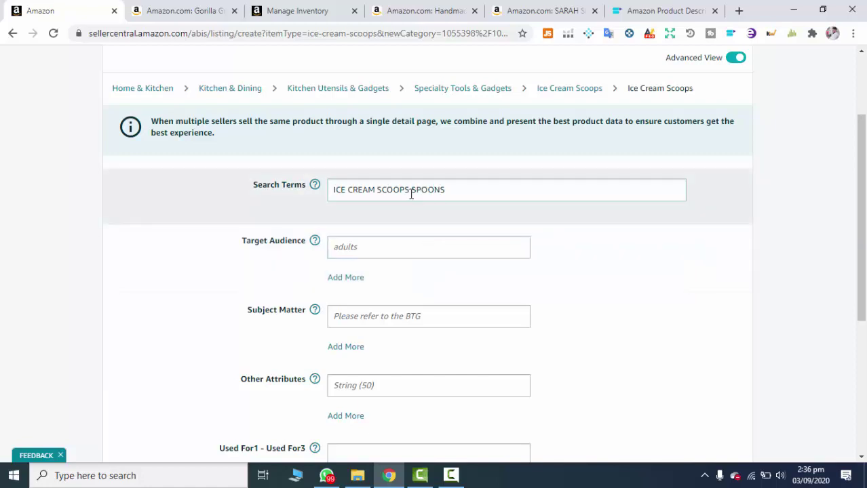
pyautogui.write('ICE CREAM')
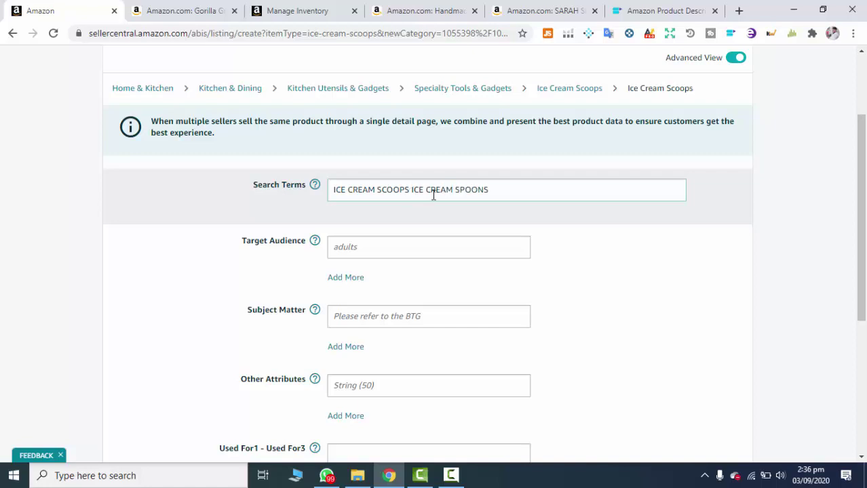
pyautogui.moveTo(453, 190); pyautogui.dragTo(412, 193)
pyautogui.press('BackSpace')
# Step: Add "SCOOPER" to the end of the listing's search terms
pyautogui.write('SCOOPER')
pyautogui.moveTo(497, 192); pyautogui.dragTo(446, 182)
pyautogui.moveTo(334, 191); pyautogui.dragTo(375, 190)
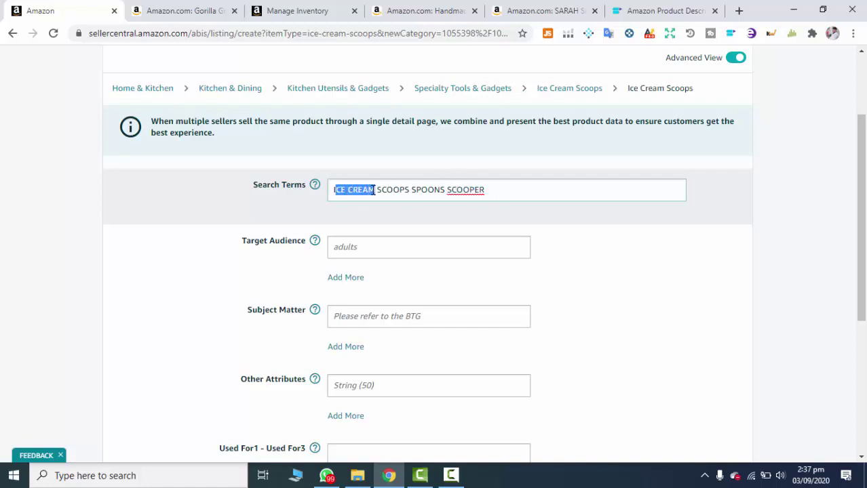
pyautogui.click(565, 197)
# Step: Examine the title, bullet points, images and lower sections of the SARAH SELECTS drop earrings product page
pyautogui.scroll(-4, 566, 197)
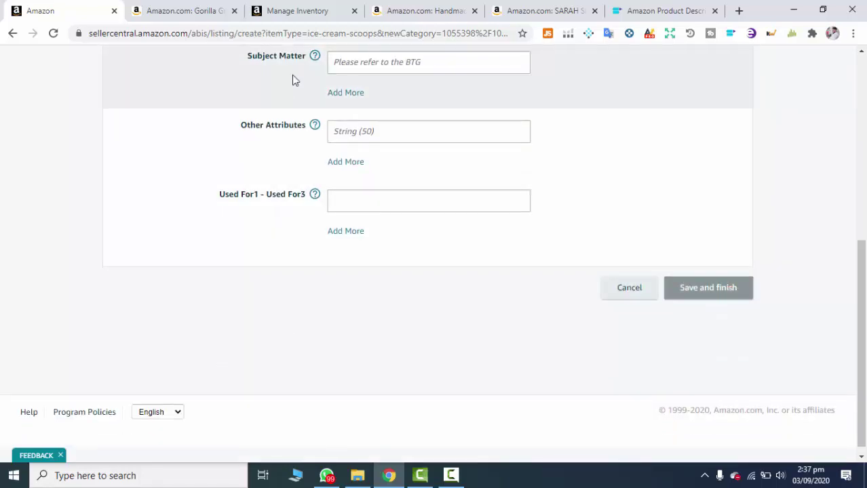
pyautogui.click(316, 18)
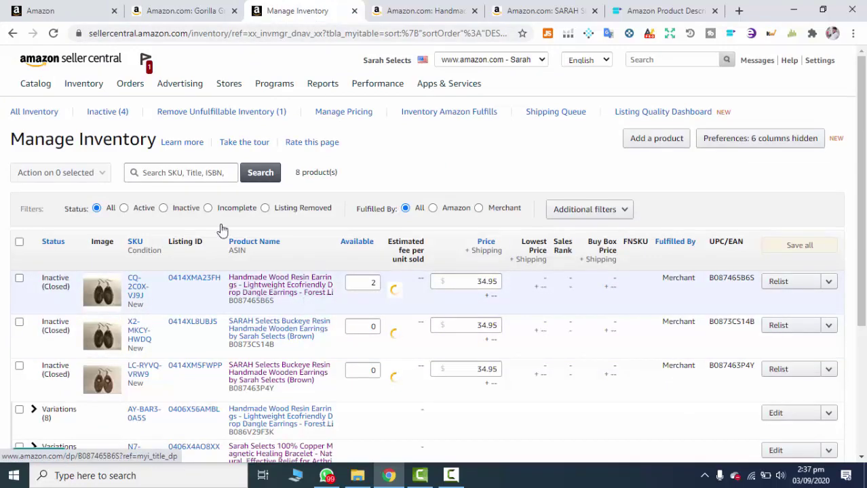
pyautogui.click(432, 13)
pyautogui.click(507, 10)
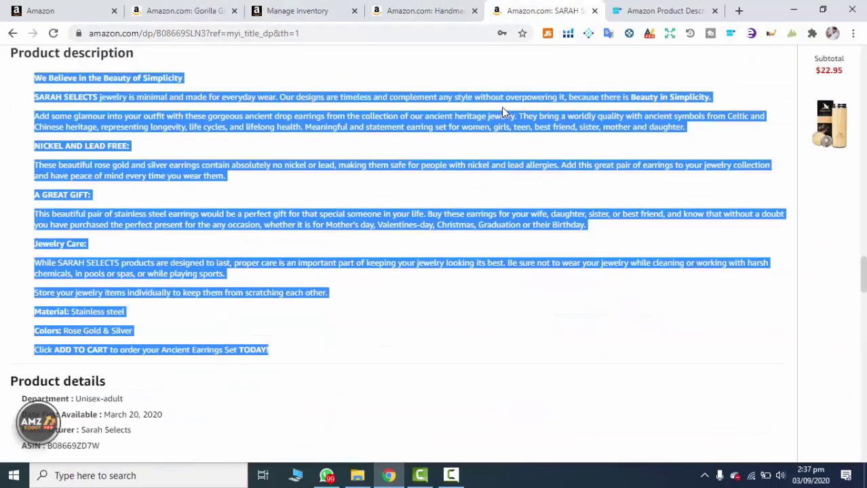
pyautogui.scroll(10, 445, 264)
pyautogui.scroll(20, 442, 272)
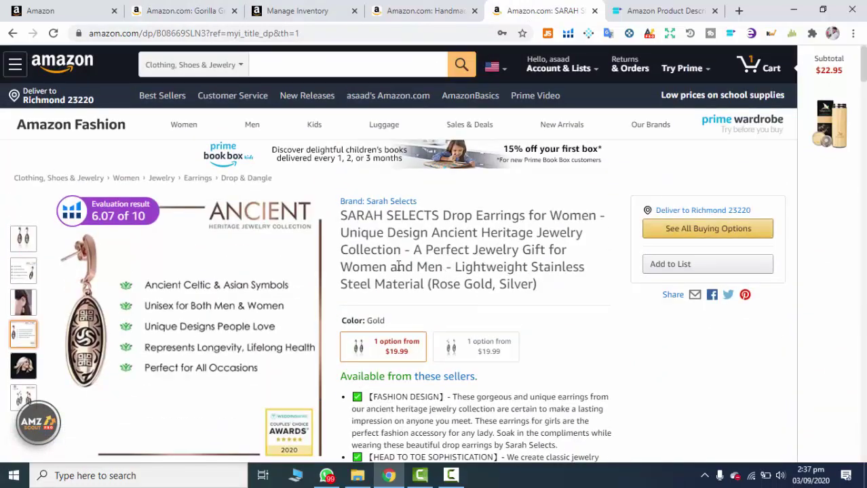
pyautogui.moveTo(340, 232); pyautogui.dragTo(458, 248)
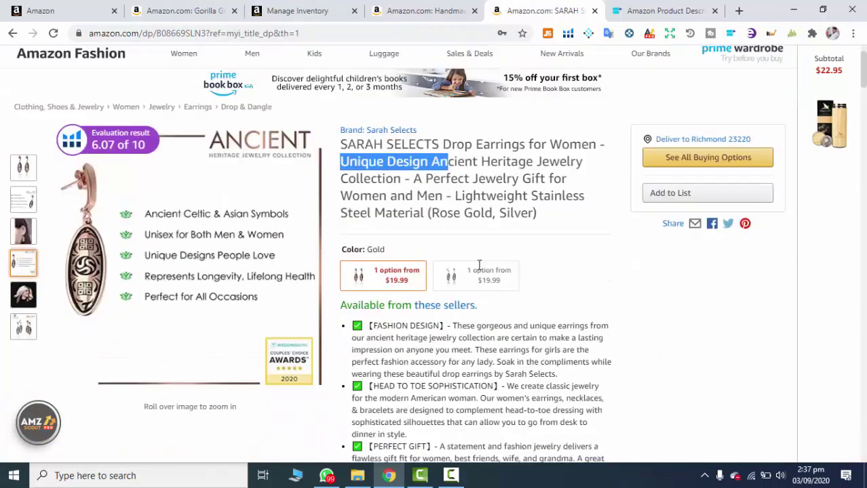
pyautogui.scroll(-4, 458, 248)
pyautogui.moveTo(393, 167); pyautogui.dragTo(460, 311)
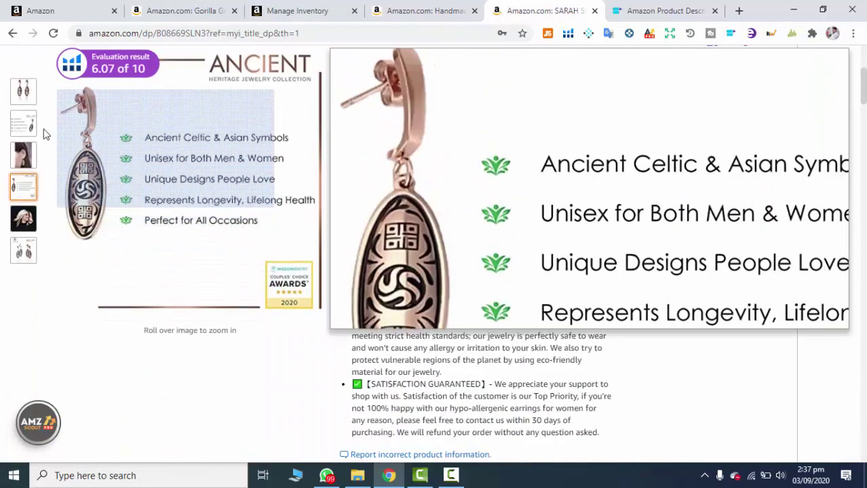
pyautogui.scroll(-15, 490, 238)
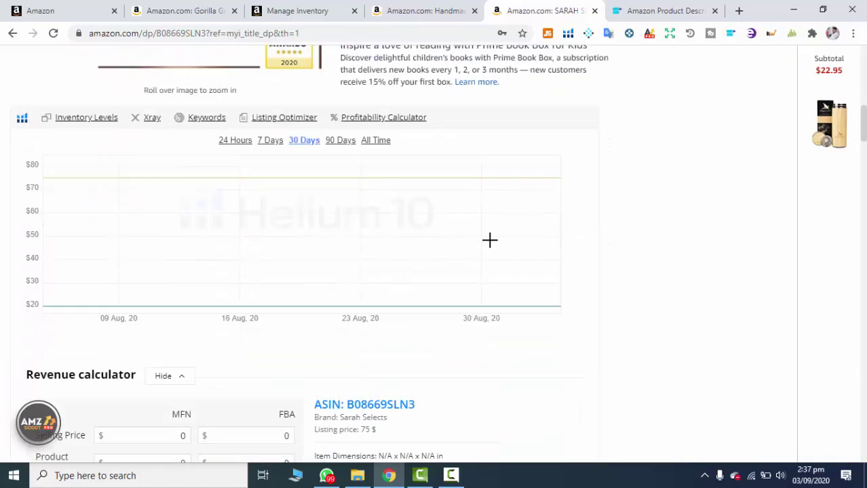
pyautogui.scroll(-8, 490, 287)
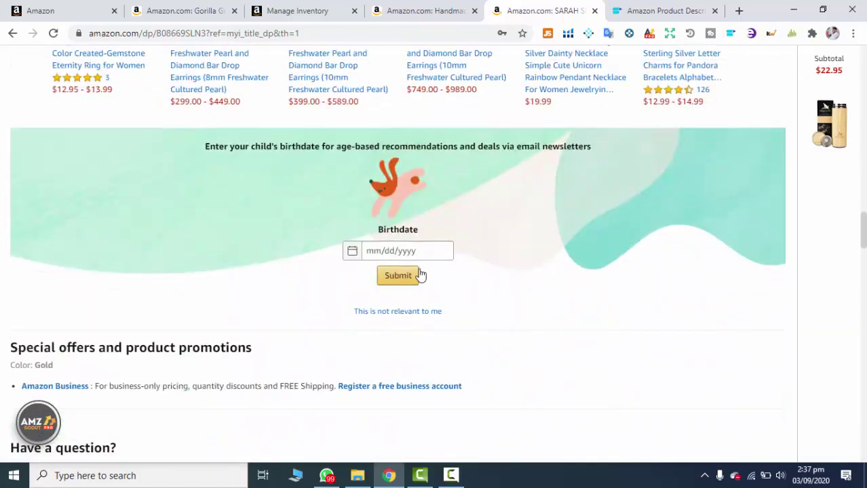
pyautogui.scroll(10, 548, 167)
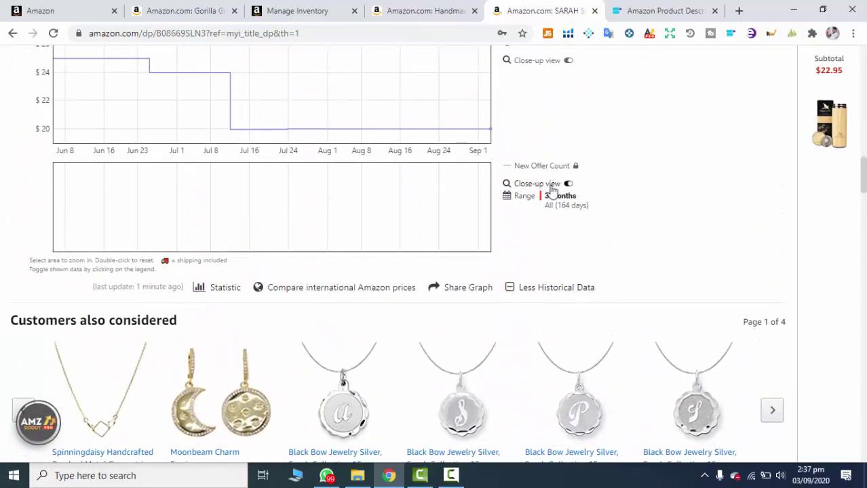